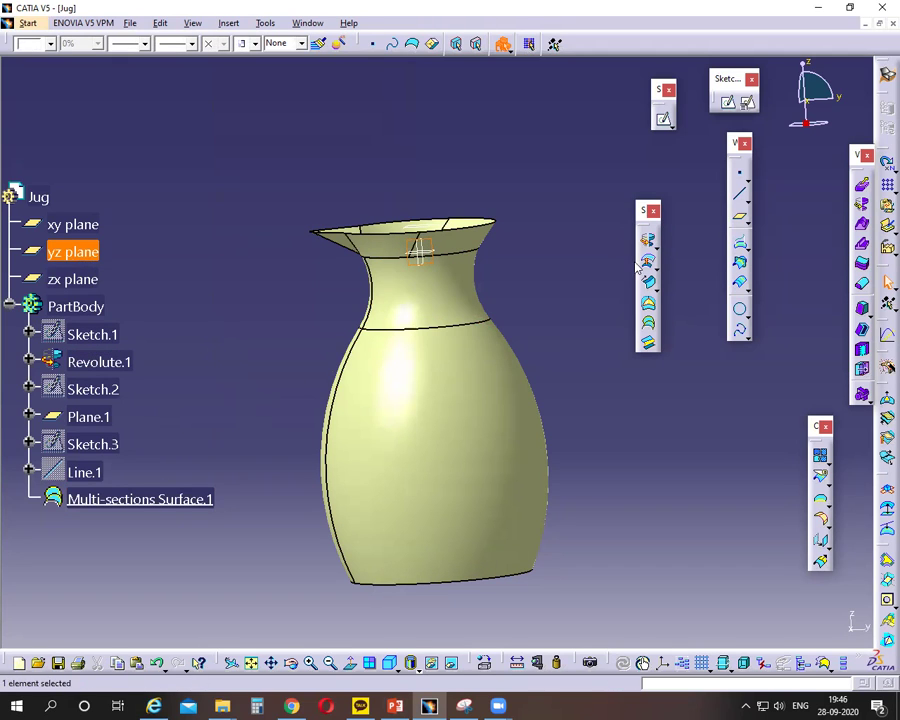
Sketch an open three-line handle profile on the yz plane beside the jug, with square corners, outer line about 101 mm and lower line about 111 mm.
left_click(728, 101)
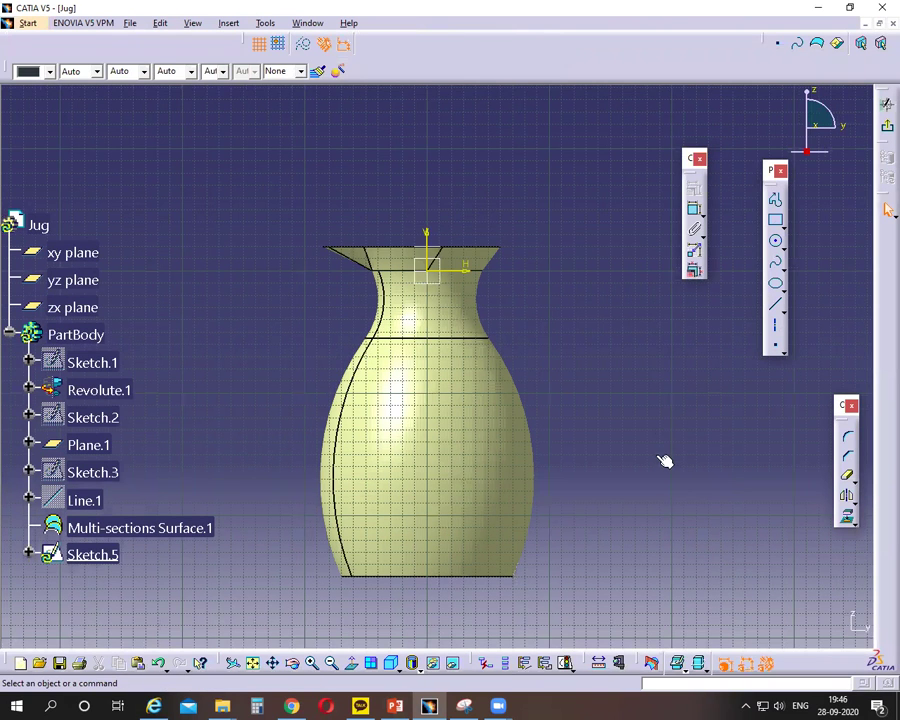
middle_click_drag(645, 456, 584, 428)
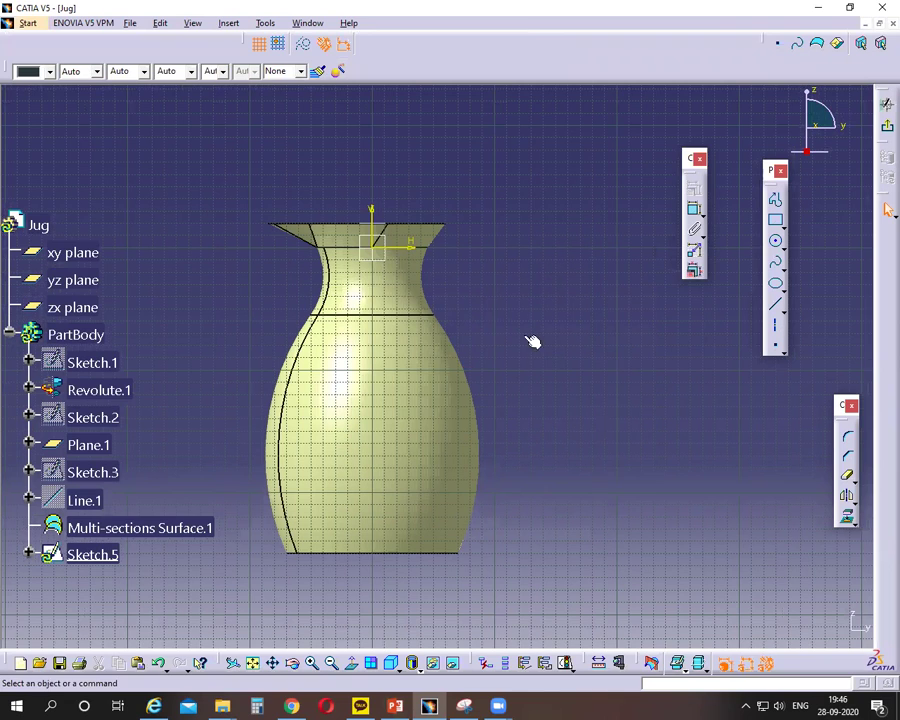
left_click(777, 203)
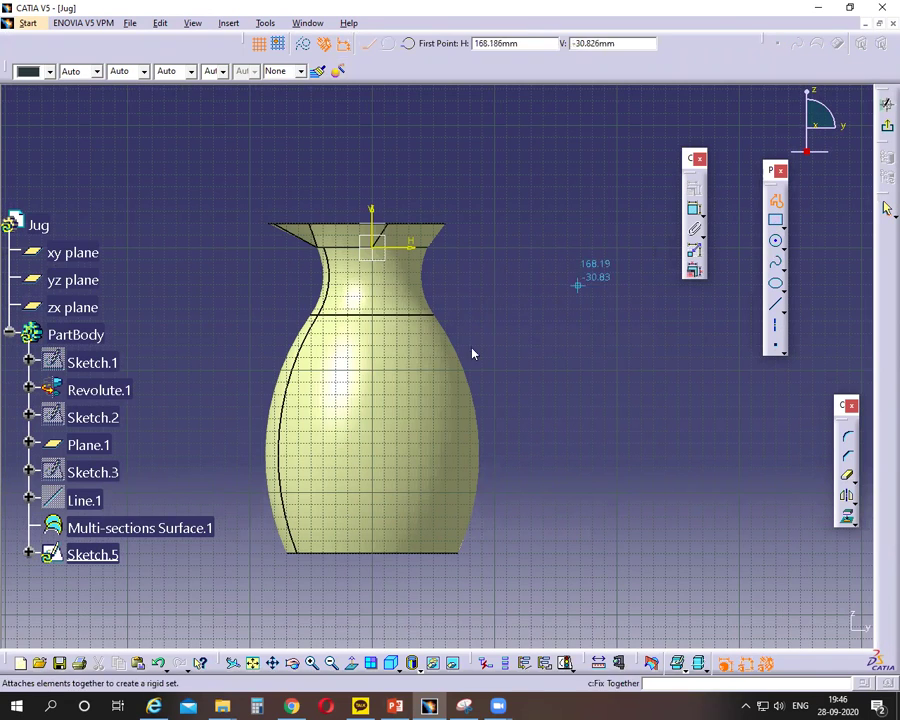
left_click(408, 357)
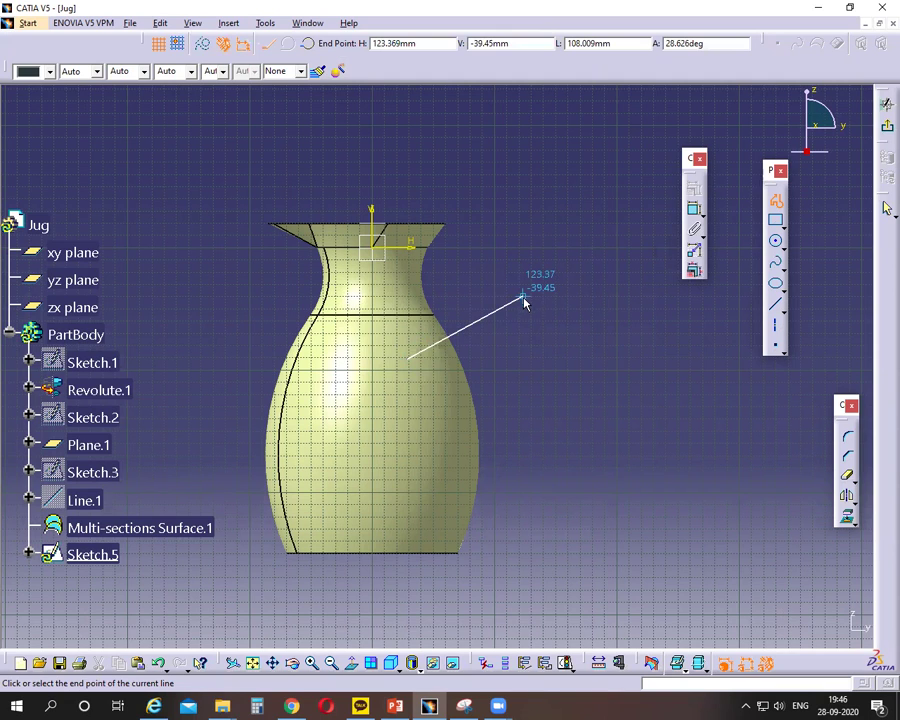
left_click(518, 307)
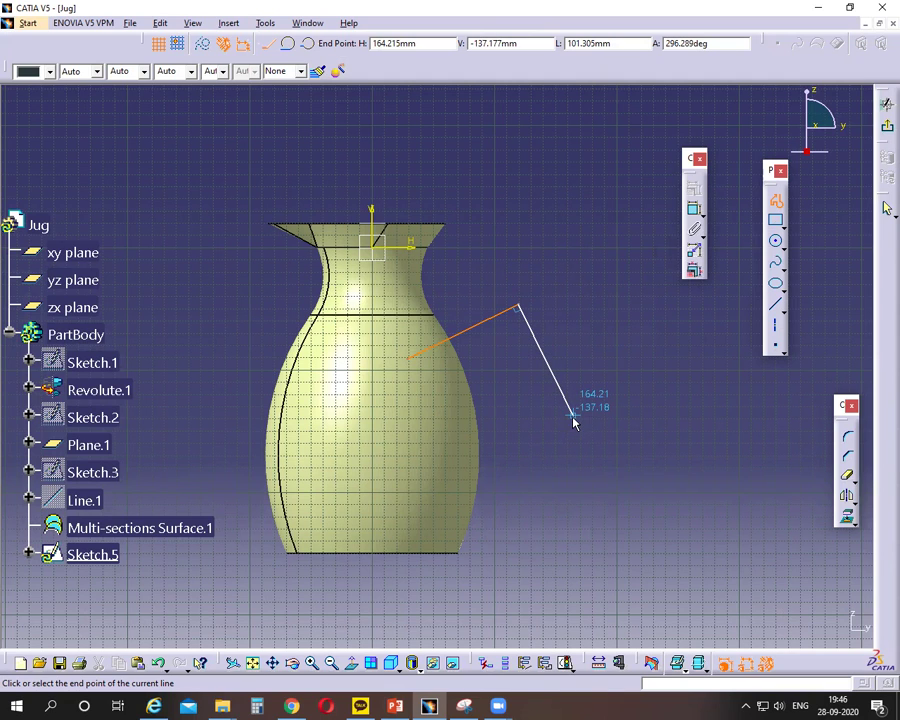
left_click(572, 417)
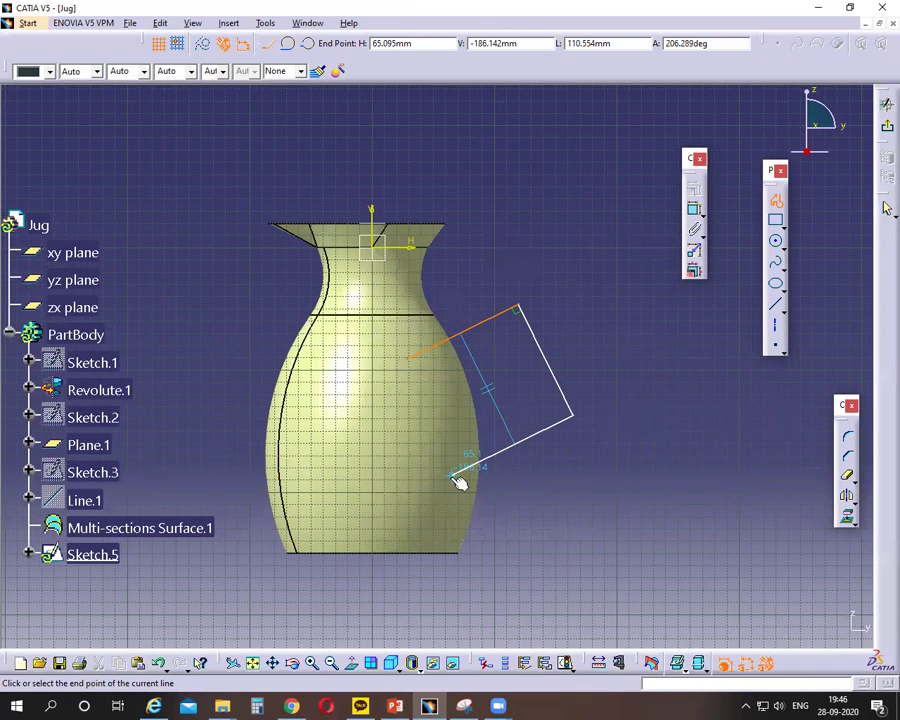
left_click(452, 475)
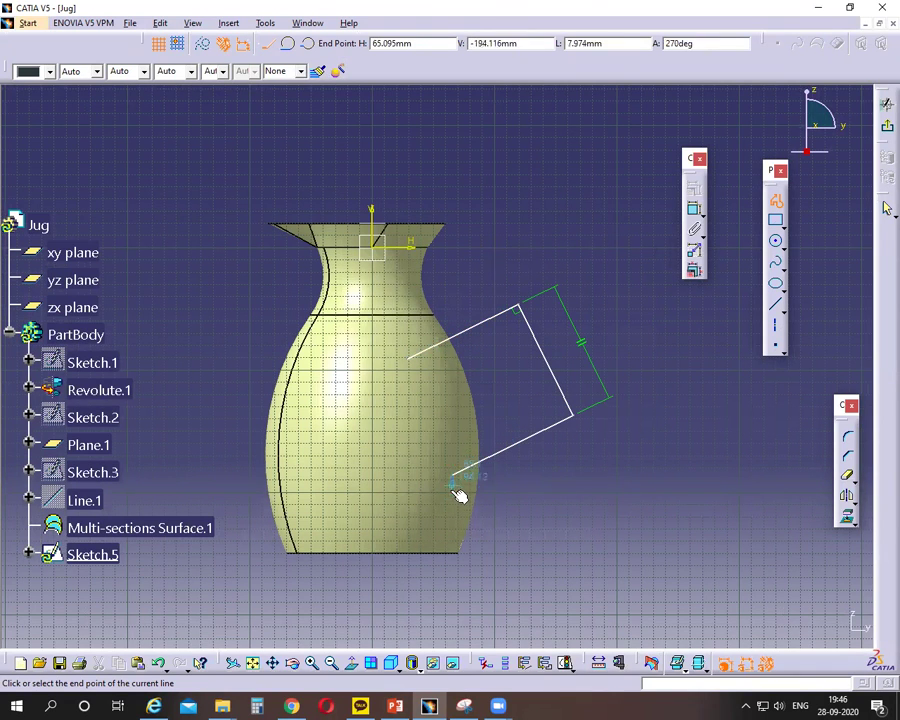
key("Escape")
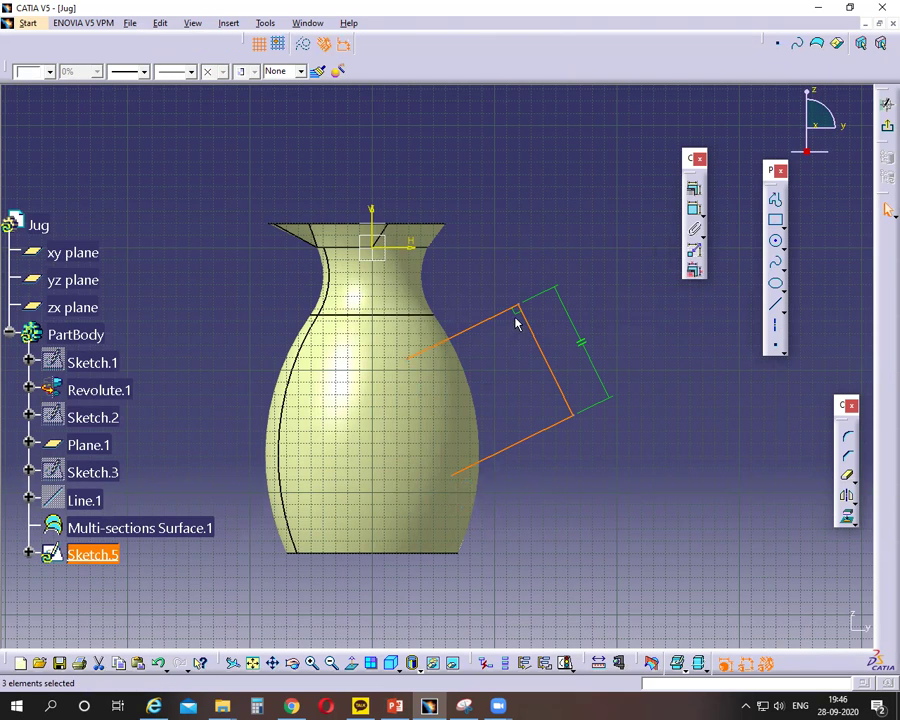
Check the constraint between the handle profile's upper line and outer line for perpendicularity, and leave the definition without changes.
left_click(512, 314)
left_click(514, 308)
left_click(535, 330)
left_click(514, 440)
left_click(494, 316, "ctrl")
left_click(530, 260)
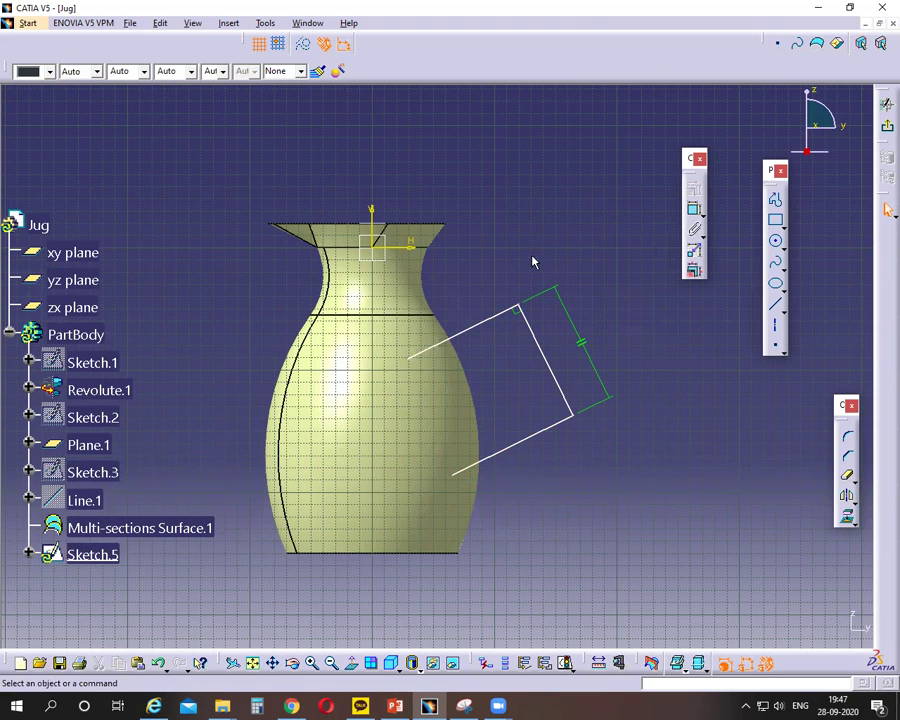
left_click(510, 316)
left_click(536, 331, "ctrl")
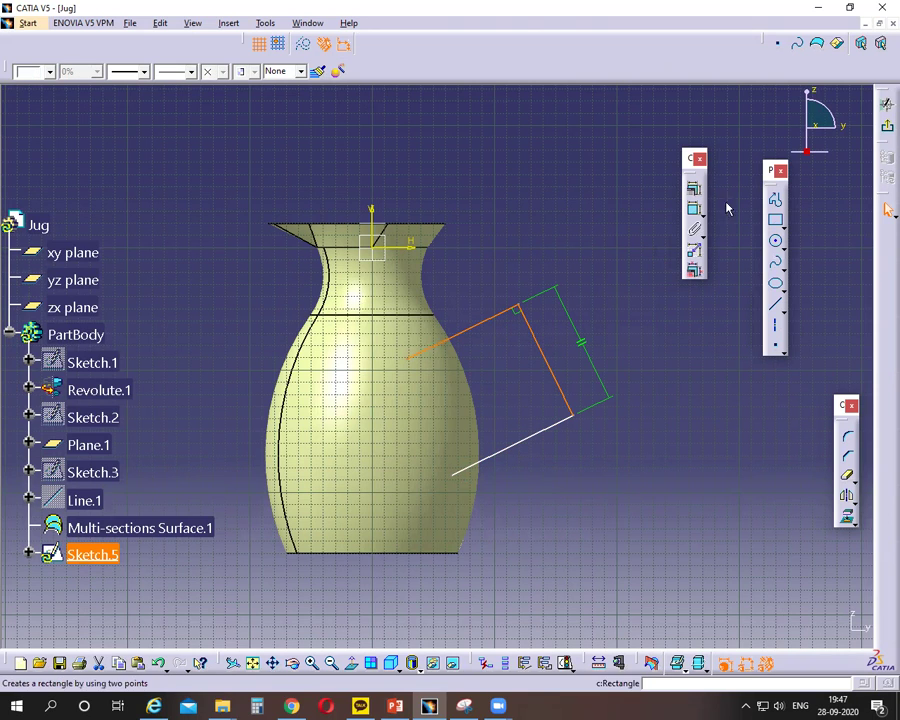
left_click(694, 208)
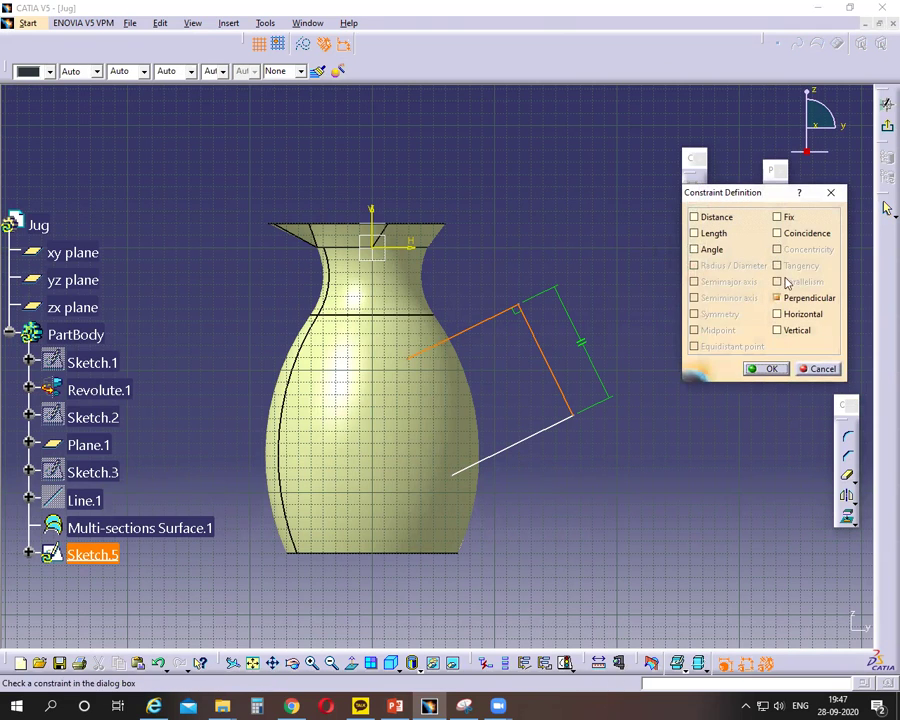
left_click(822, 369)
Check the parallelism constraint between the upper and lower lines of the handle profile.
left_click(513, 435)
left_click(518, 443)
left_click(488, 320, "ctrl")
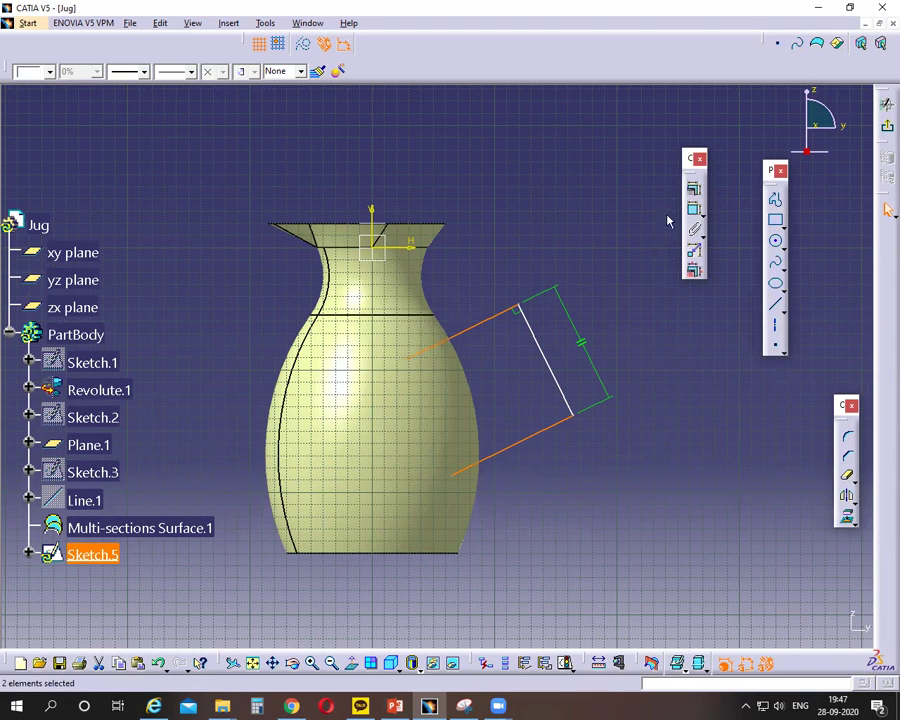
left_click(694, 190)
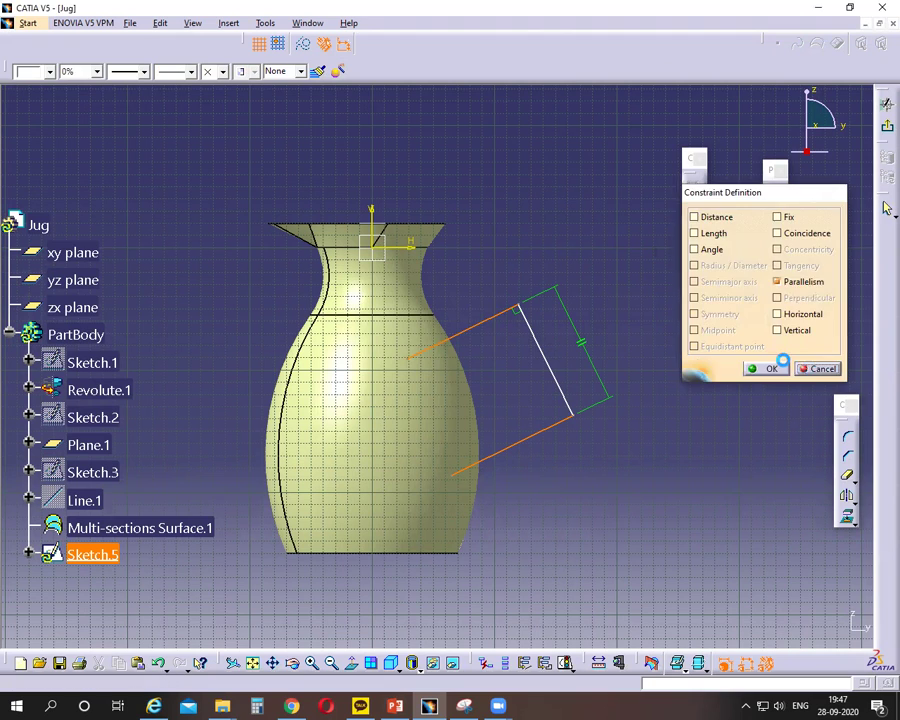
left_click(771, 369)
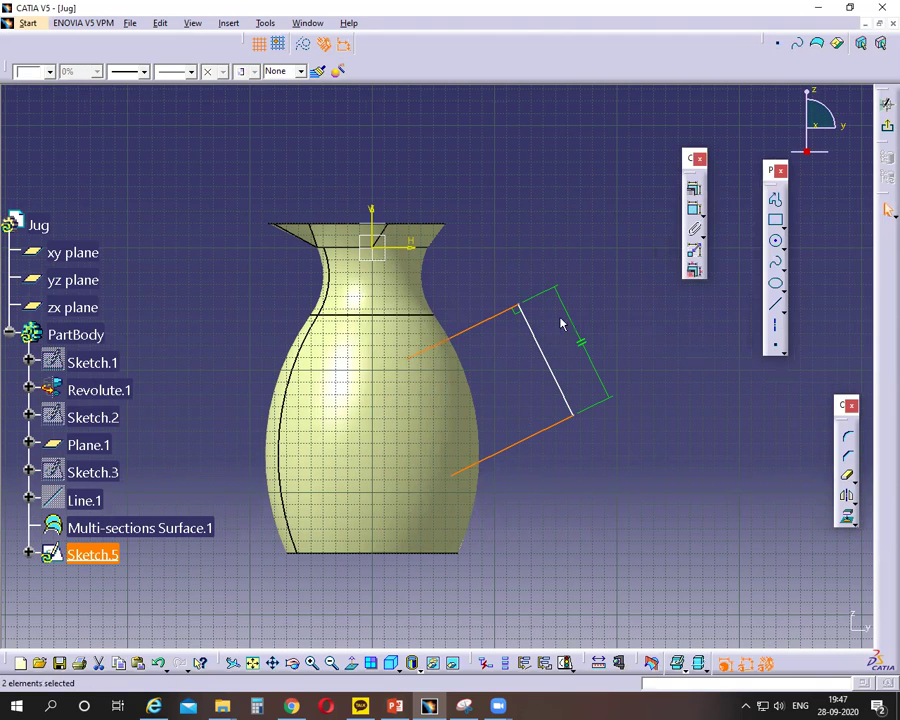
left_click(645, 432)
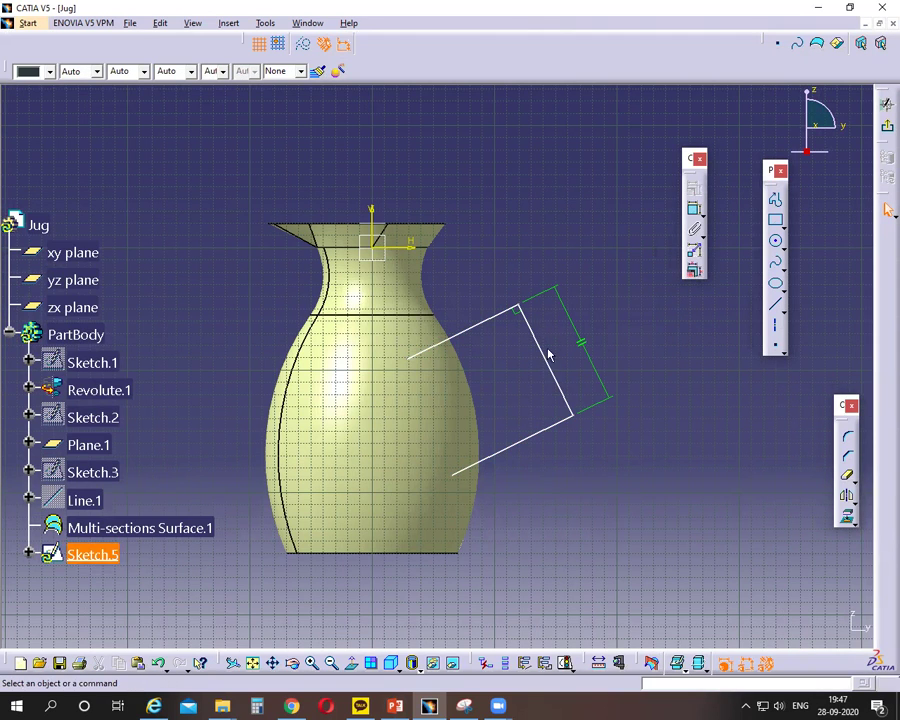
Switch to PowerPoint, look up the handle's corner radii in the jug drawing on slide 20, and return to CATIA.
key("alt+Tab")
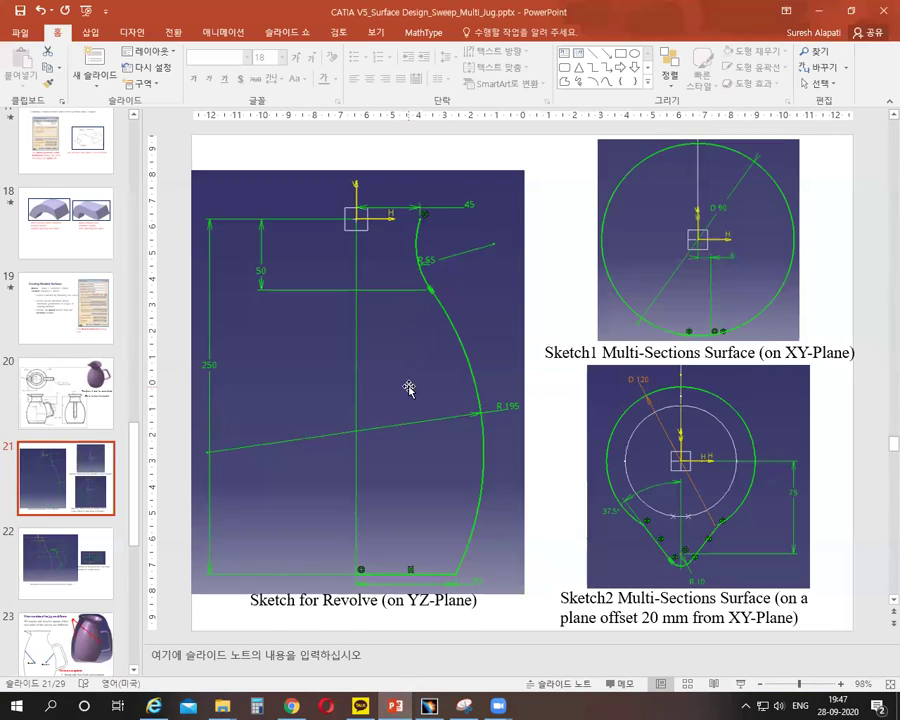
scroll(408, 388, "up", 1)
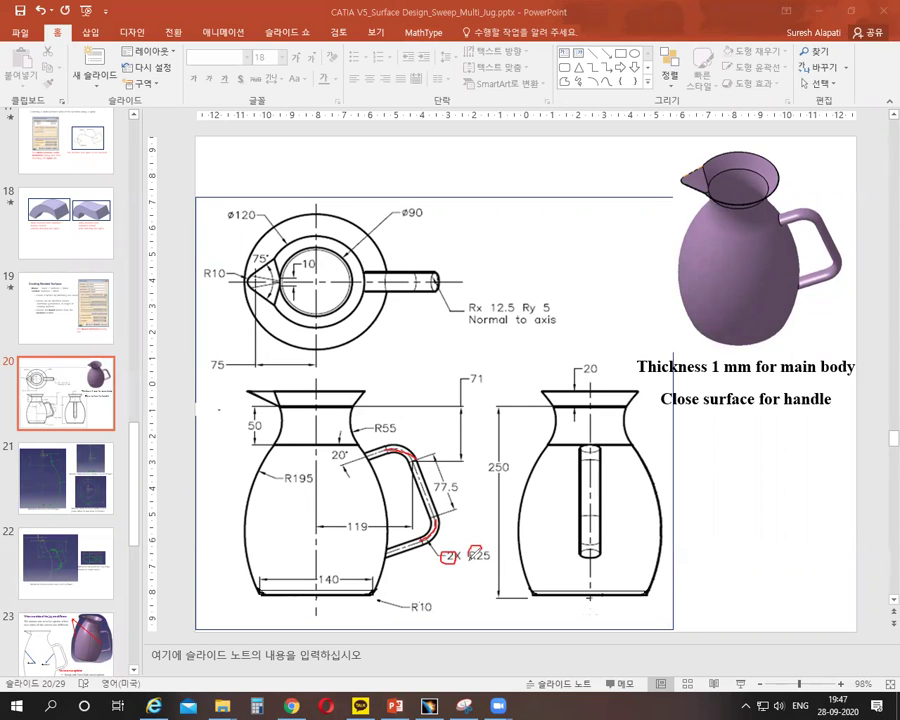
key("e")
left_click(429, 706)
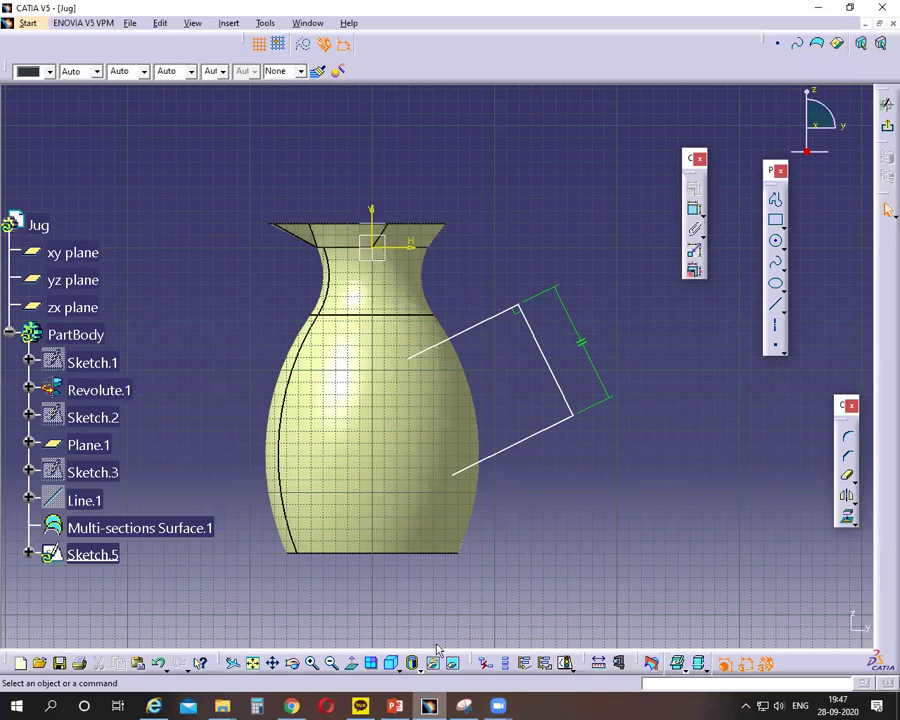
Round the handle profile's upper outer corner and set its radius to 25 mm.
left_click(517, 305)
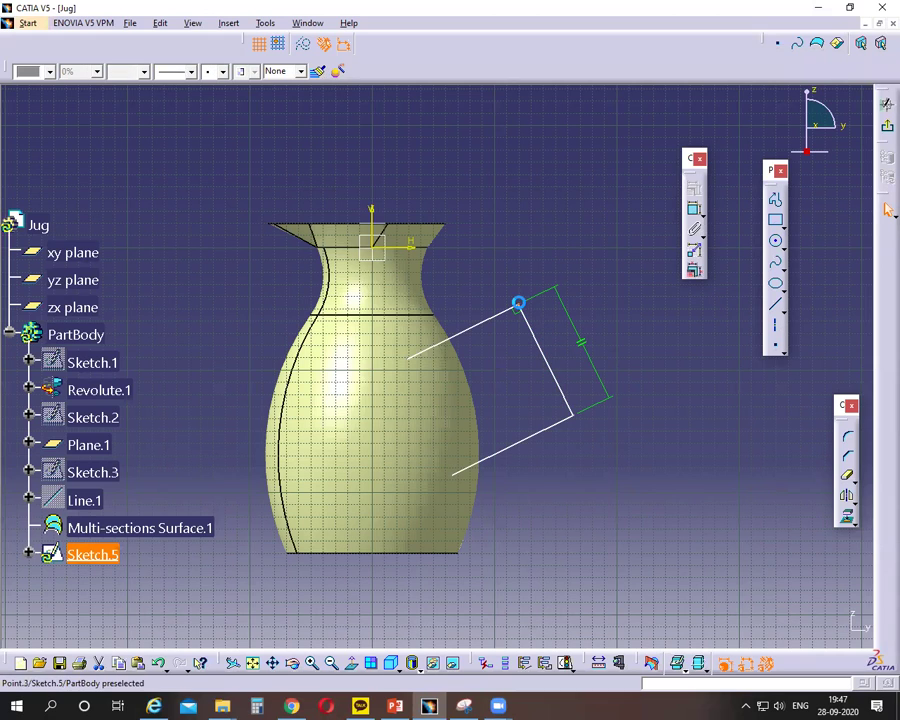
left_click(847, 436)
left_click(521, 322)
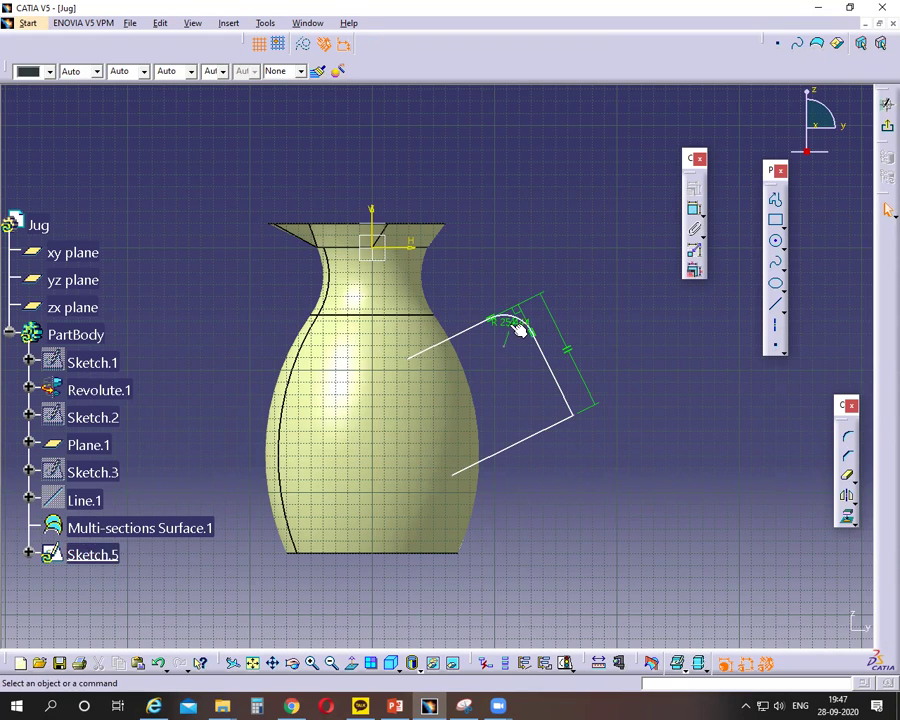
double_click(508, 320)
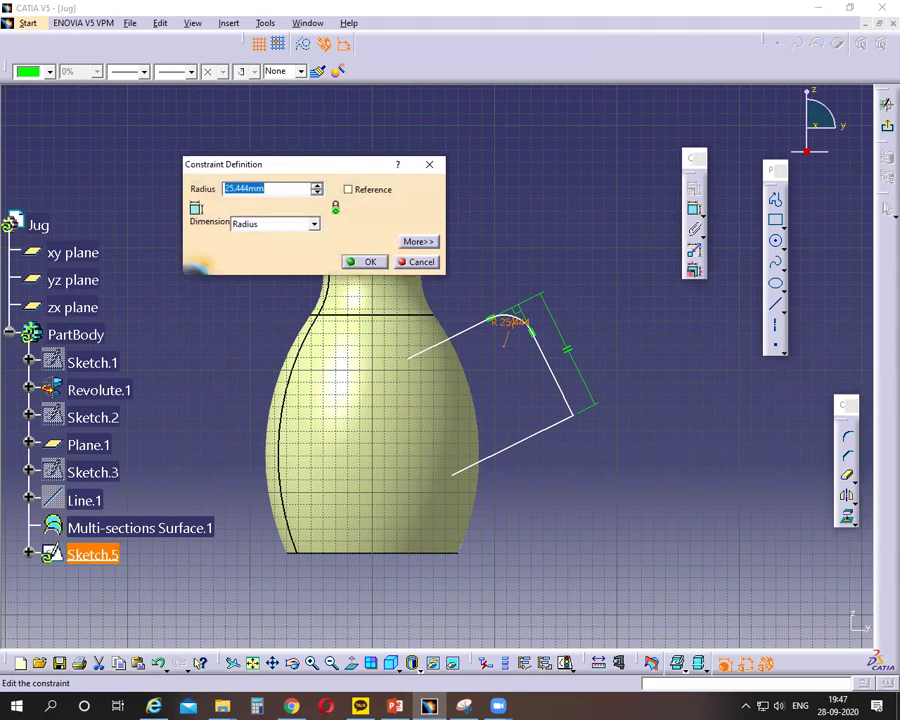
type("25")
key("Return")
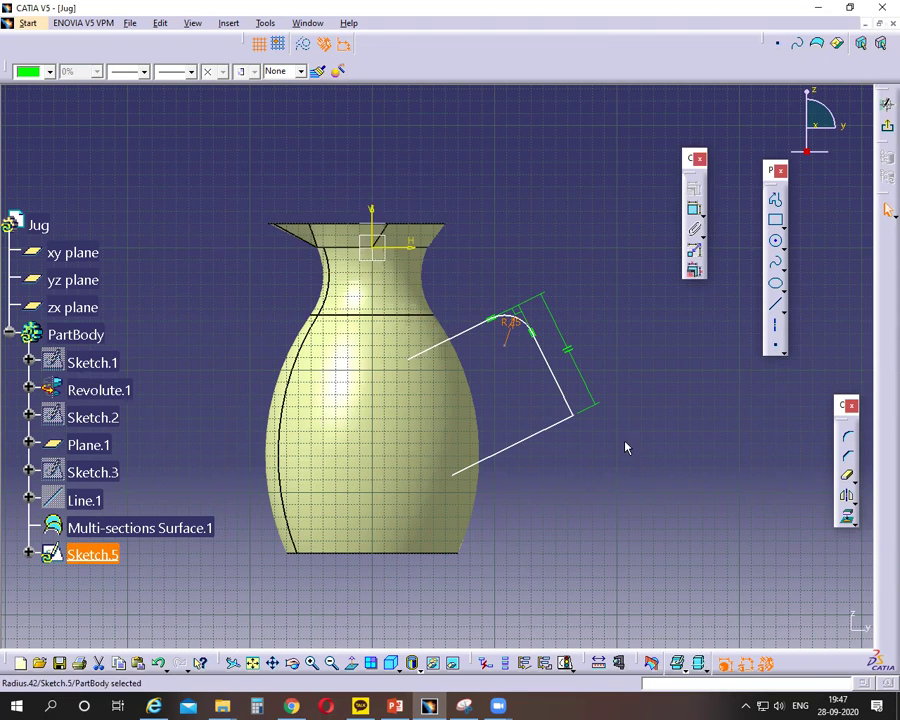
Round the handle profile's lower outer corner with a radius of 25 mm, and move both radius labels clear of the profile.
left_click(579, 421)
left_click(564, 430)
left_click(580, 428)
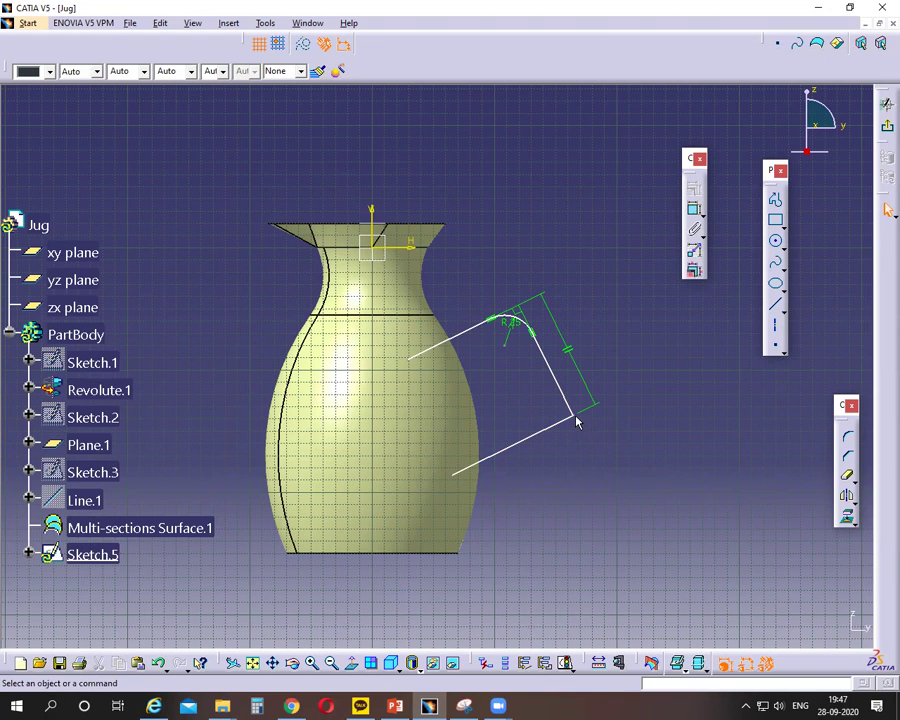
left_click(581, 416)
left_click(846, 437)
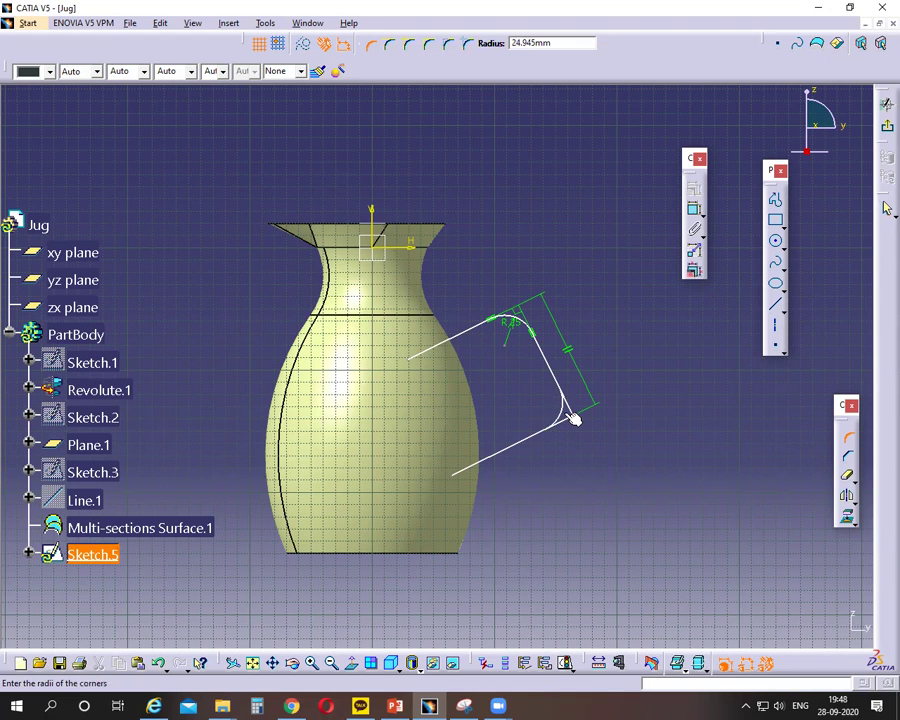
left_click(574, 418)
double_click(544, 403)
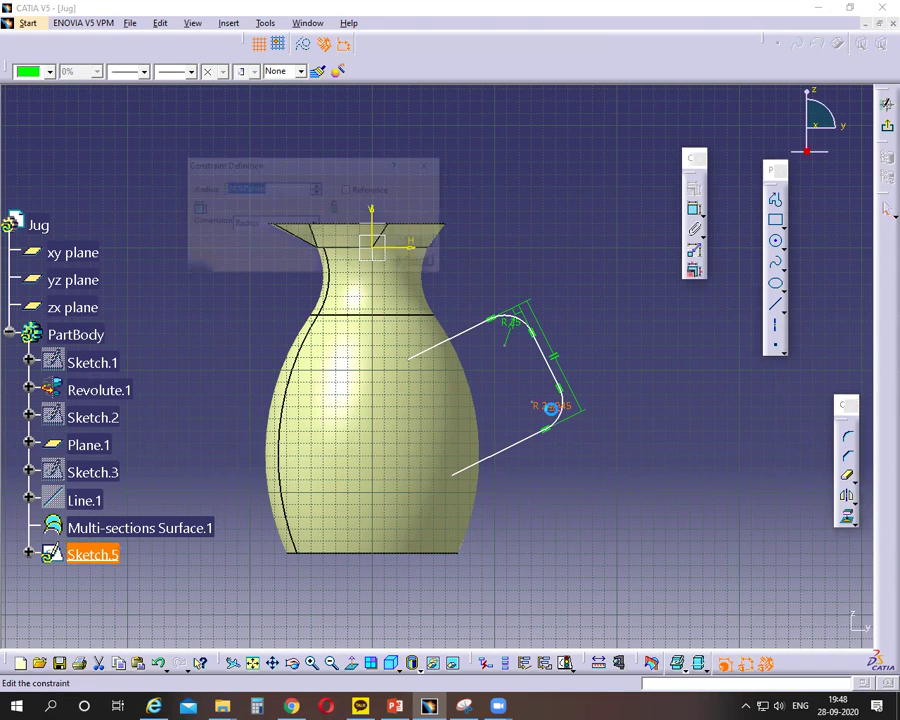
type("25")
key("Return")
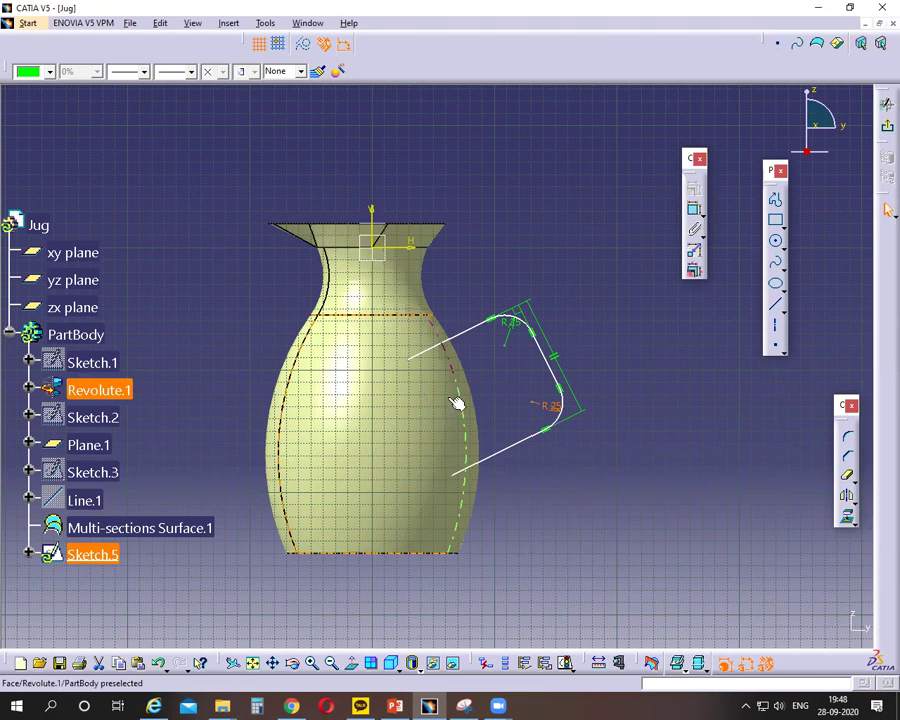
left_click_drag(516, 316, 524, 274)
left_click_drag(551, 413, 617, 434)
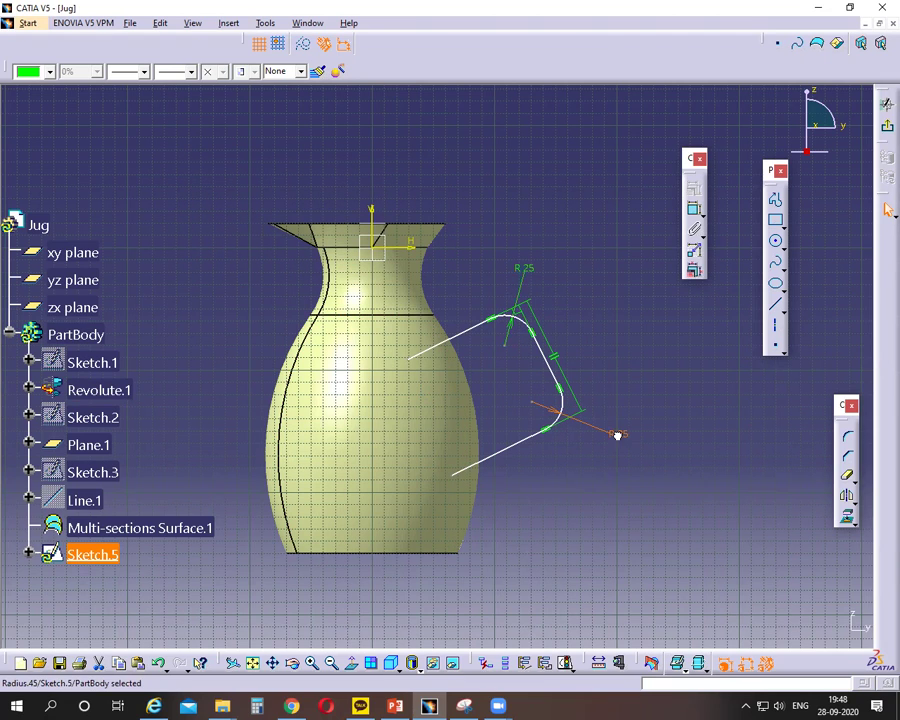
Dimension the handle profile's straight outer line between the two rounded corners and set its length to 77.5 mm.
left_click(554, 361)
left_click(695, 209)
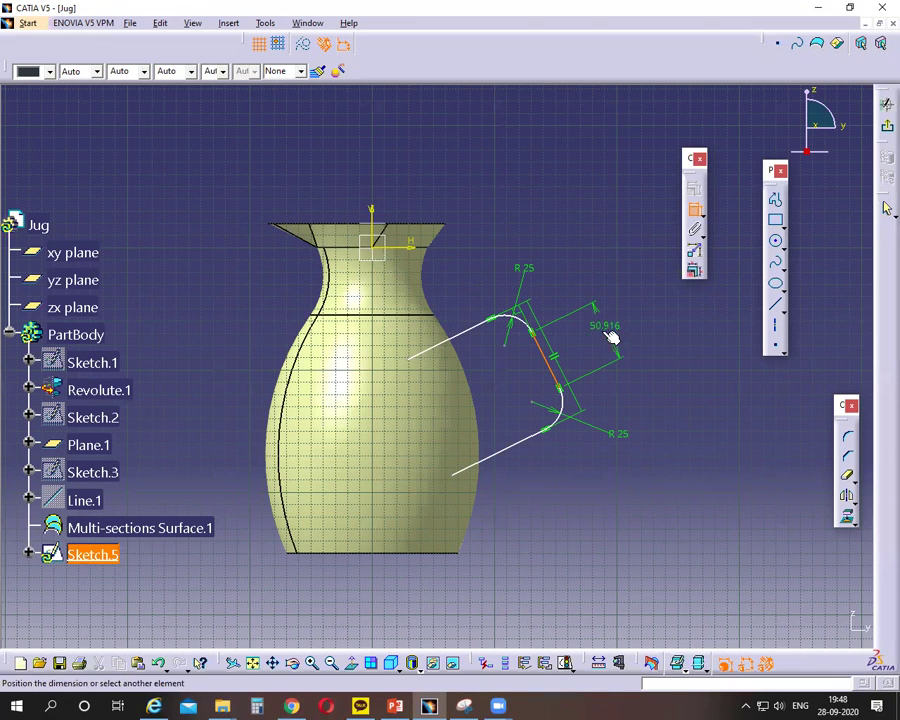
left_click(608, 334)
double_click(603, 331)
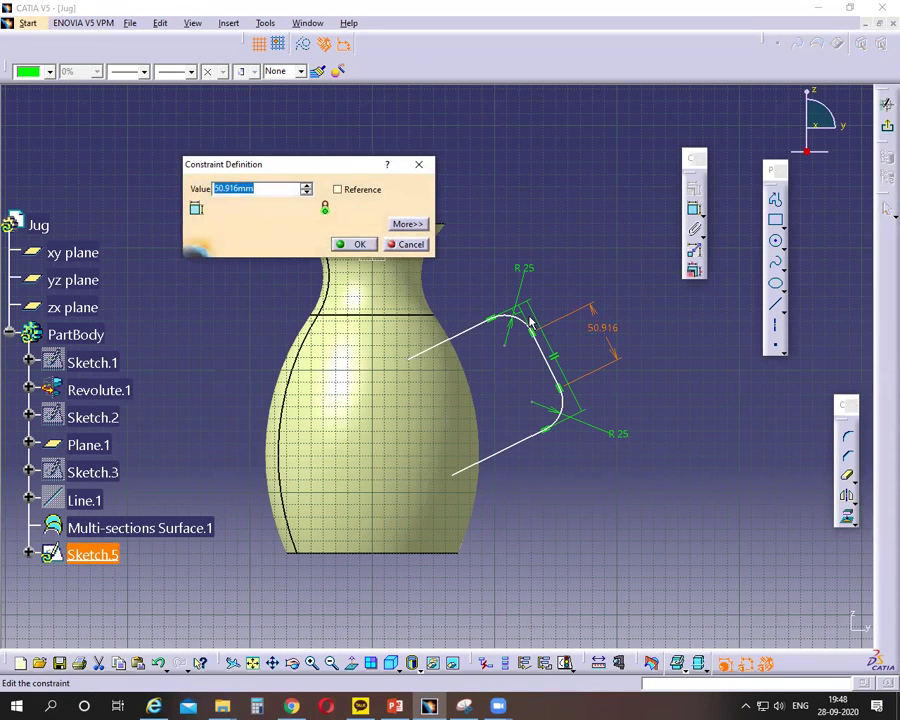
type("77.5")
key("Return")
left_click(502, 361)
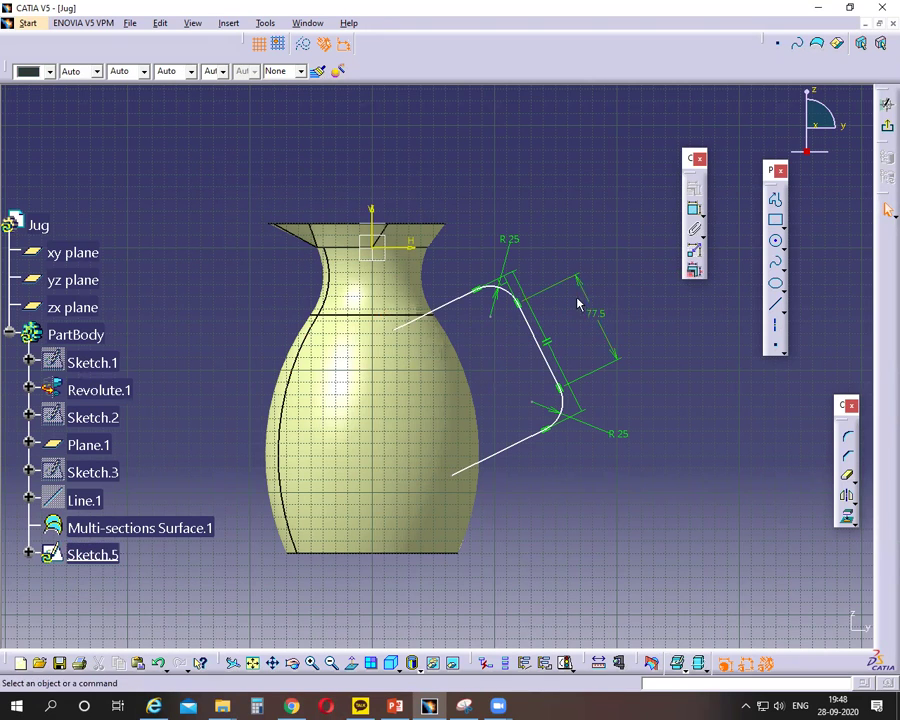
Switch to PowerPoint, examine the drawing's vertical and horizontal dimensions locating the handle's upper bend, and return to CATIA.
left_click(395, 706)
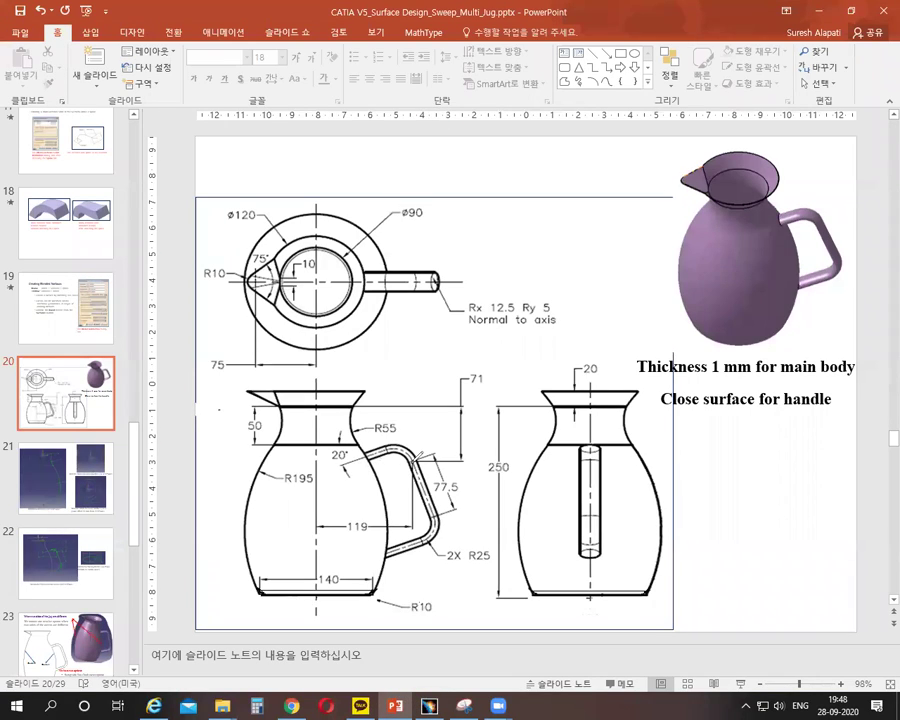
left_click_drag(342, 405, 437, 405)
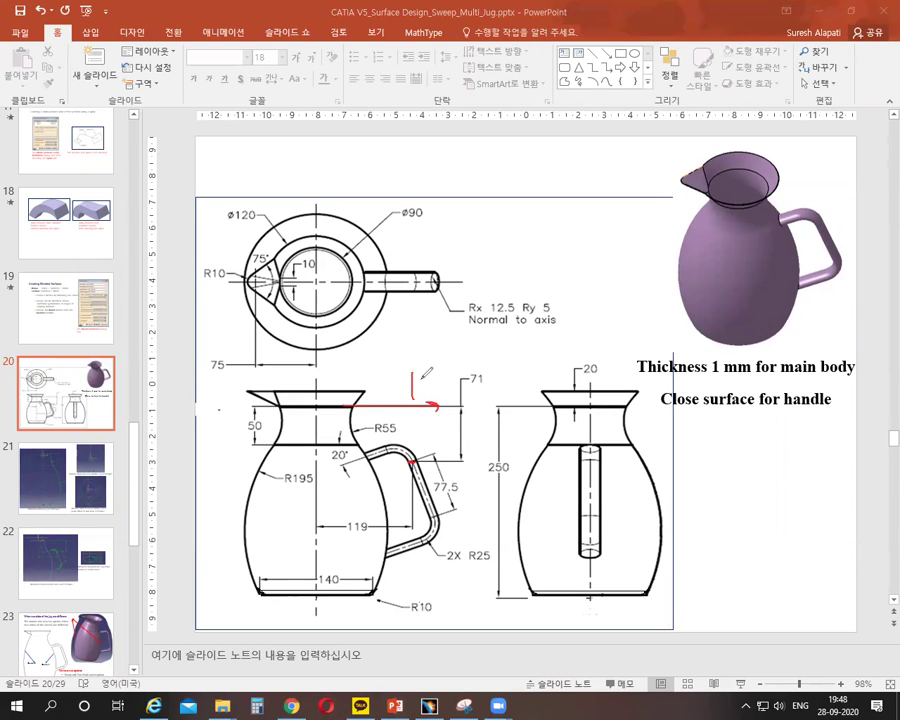
mouse_move(486, 369)
left_mouse_down()
mouse_move(478, 388)
mouse_move(487, 370)
left_mouse_up()
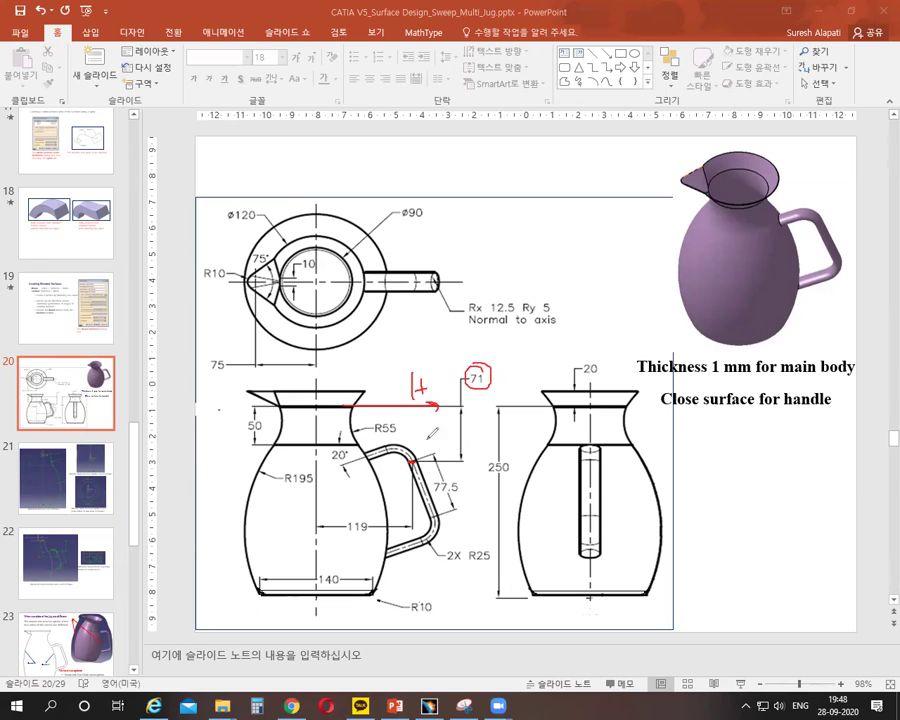
left_click_drag(315, 362, 317, 403)
mouse_move(349, 515)
left_mouse_down()
mouse_move(376, 536)
mouse_move(346, 513)
left_mouse_up()
key("e")
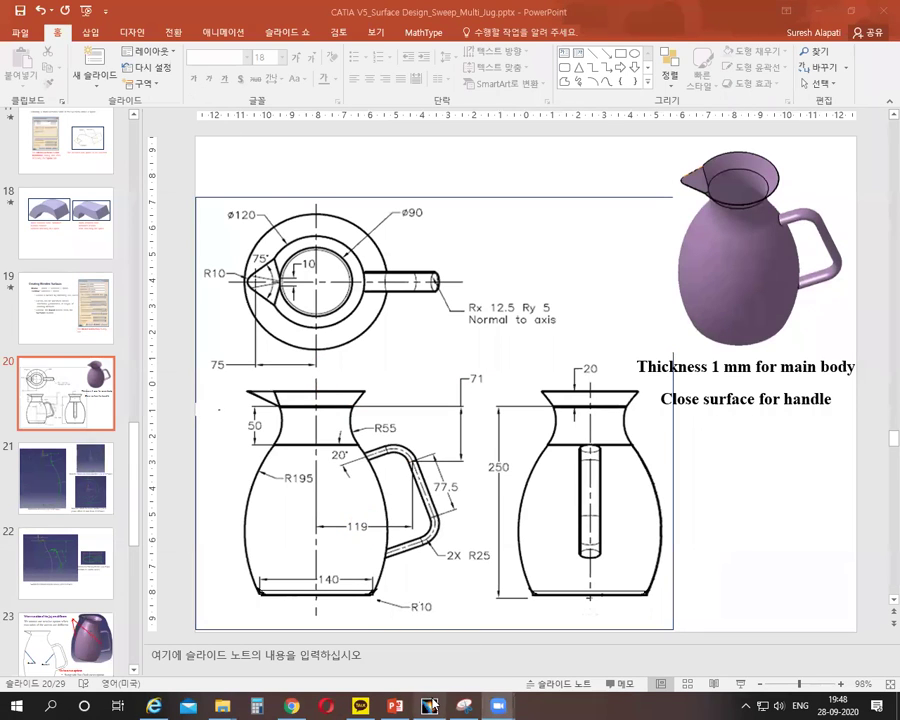
key("alt+Tab")
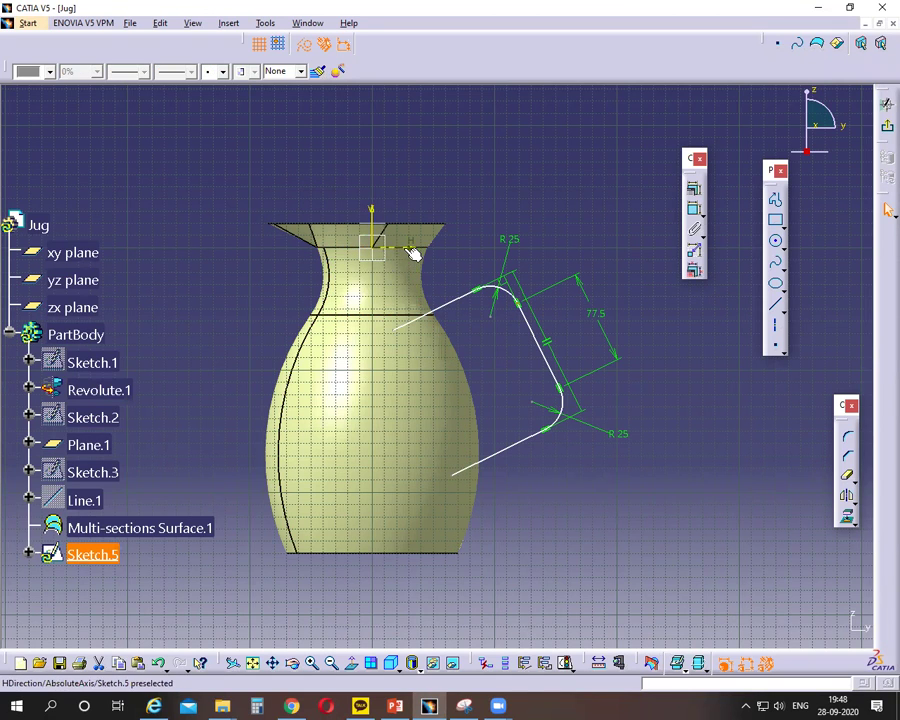
Dimension the vertical distance from the horizontal axis to the upper bend's outer tangent point and set it to 71 mm.
left_click(694, 187)
left_click(517, 300)
left_click(530, 244)
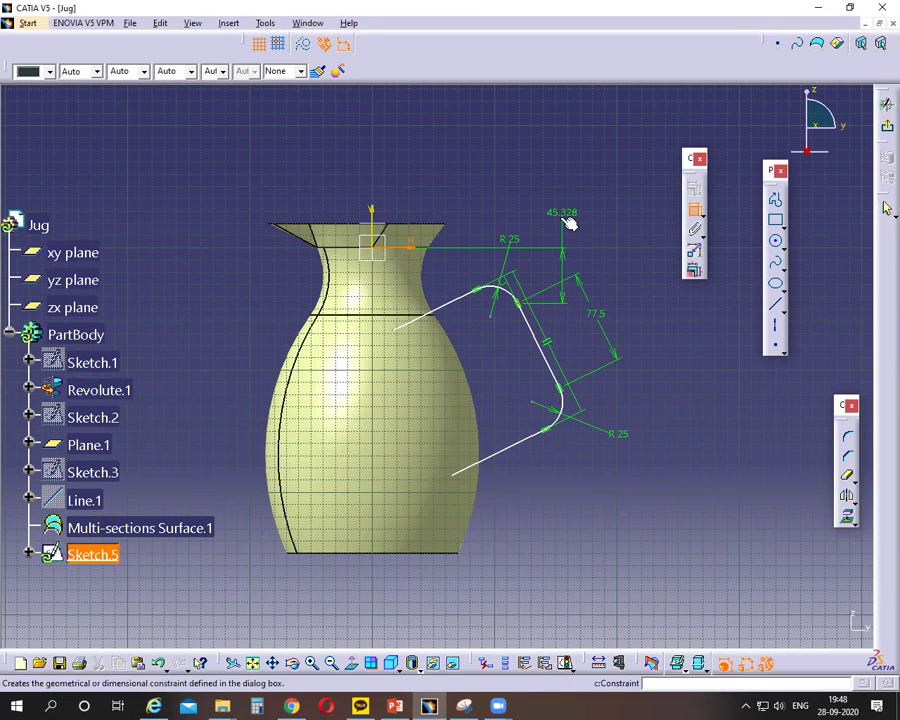
left_click(572, 214)
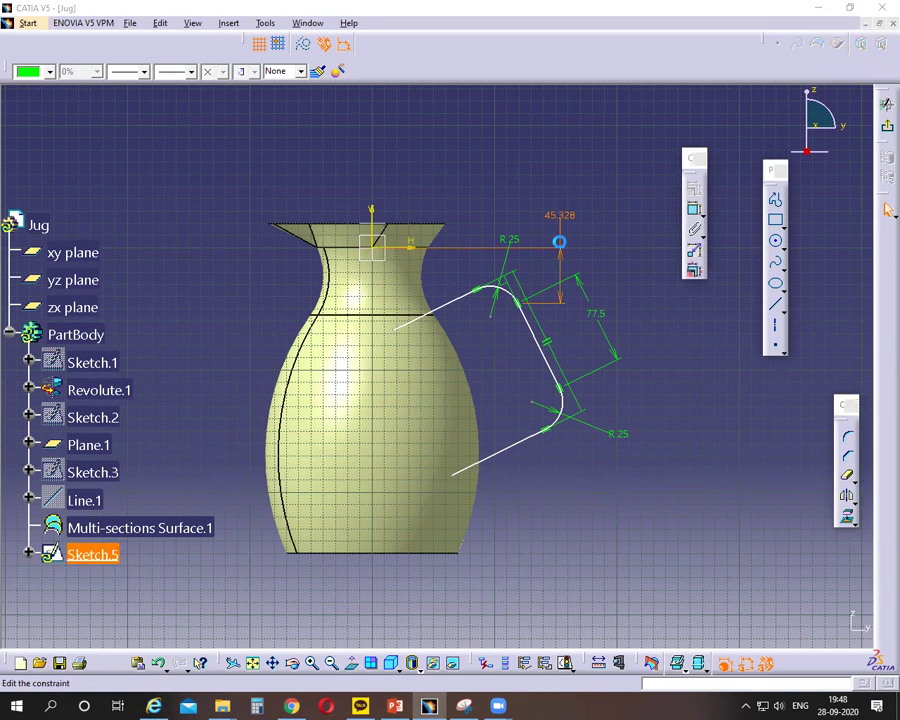
double_click(556, 212)
left_click(393, 706)
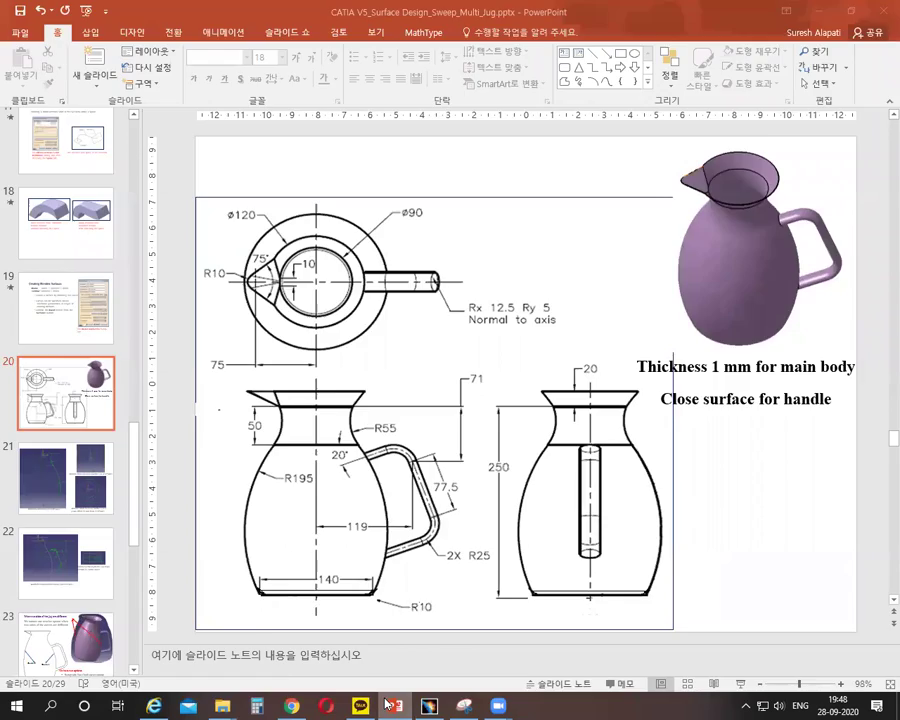
left_click(393, 706)
type("71mm")
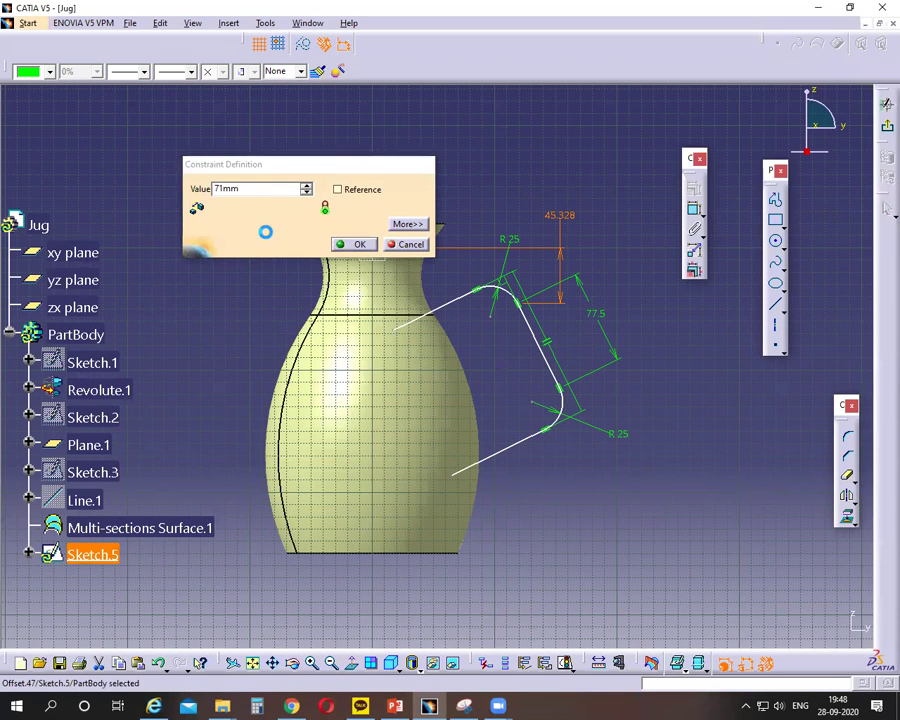
key("Return")
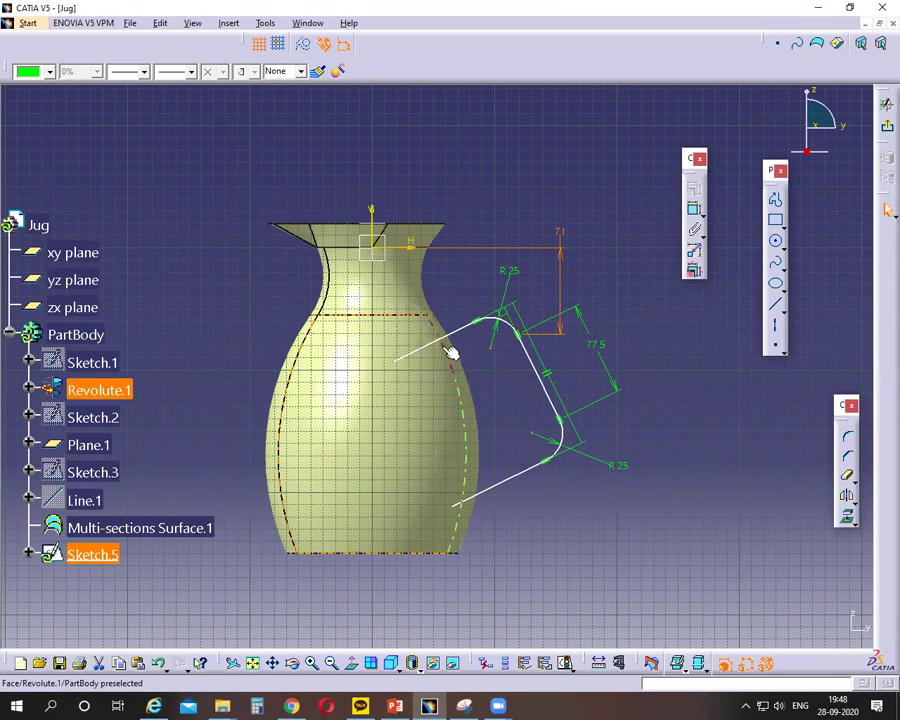
Dimension the horizontal distance from the vertical axis to the upper bend's outer tangent point and set it to 119 mm.
left_click(526, 341)
left_click(373, 218, "ctrl")
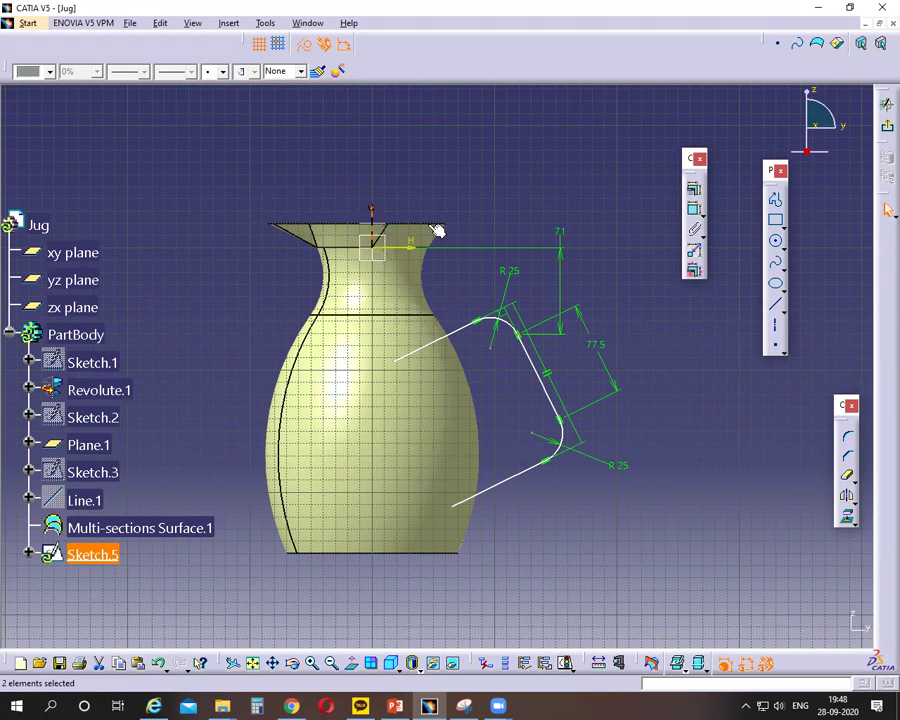
left_click(694, 208)
left_click(490, 375)
double_click(445, 372)
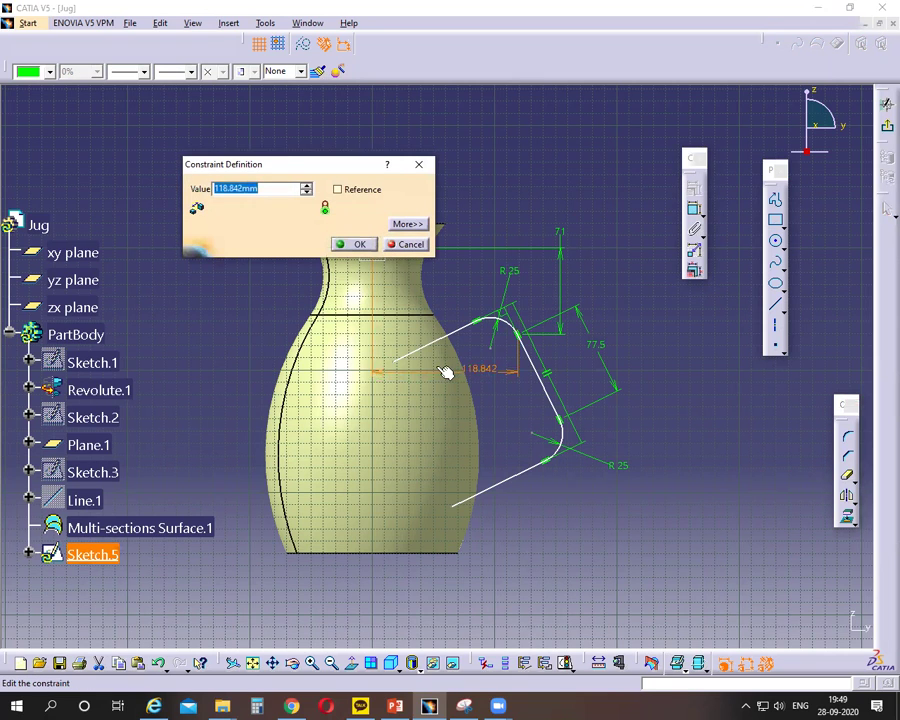
type("11")
key("Return")
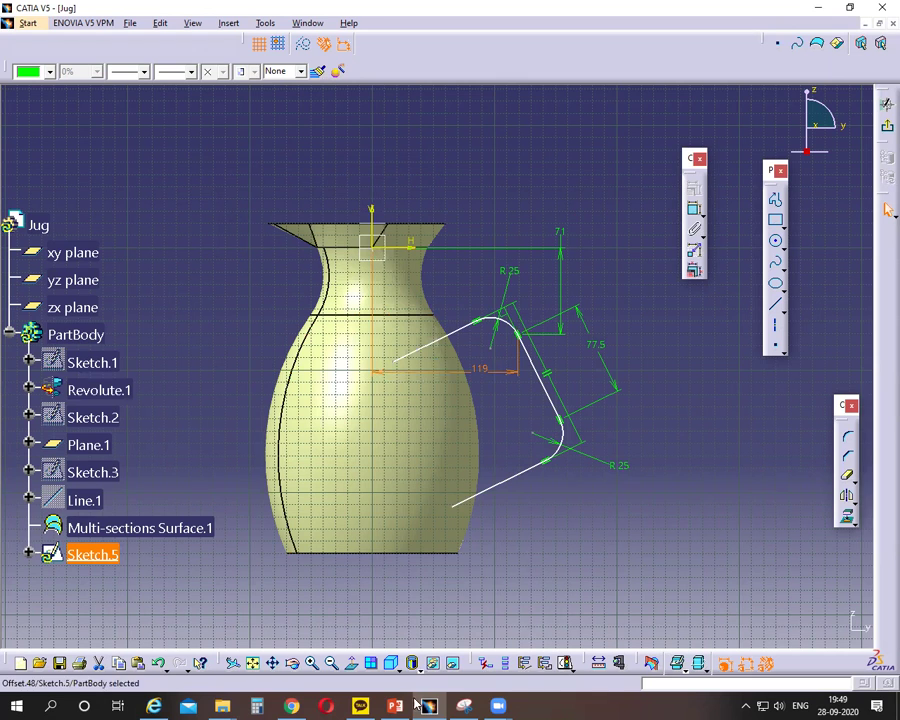
Switch to PowerPoint, examine and mark the drawing's angle between the horizontal axis and the handle's upper line, and return to CATIA.
mouse_move(400, 706)
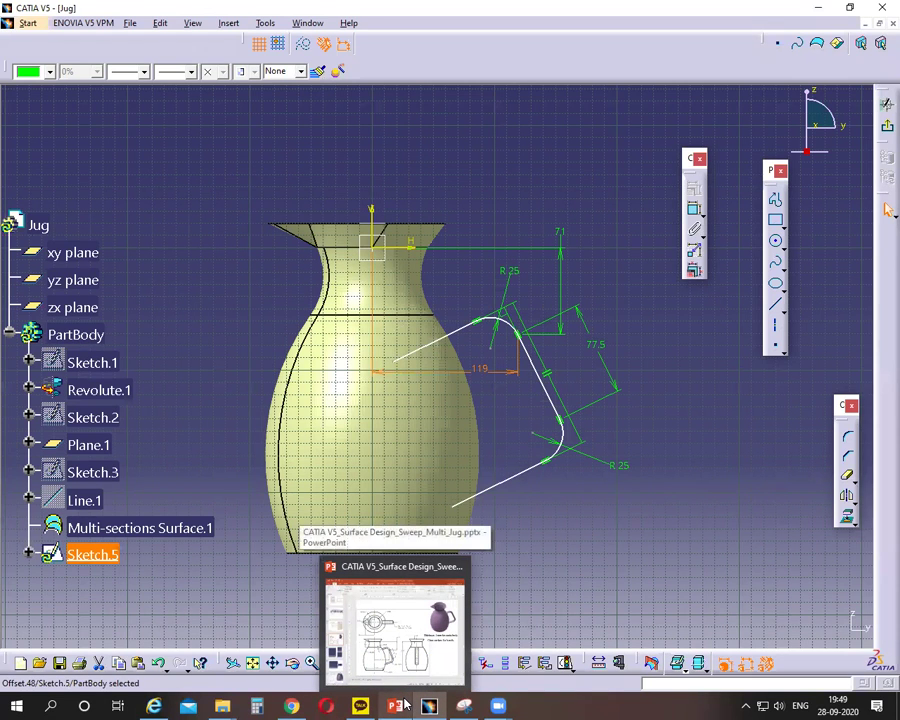
left_click(400, 706)
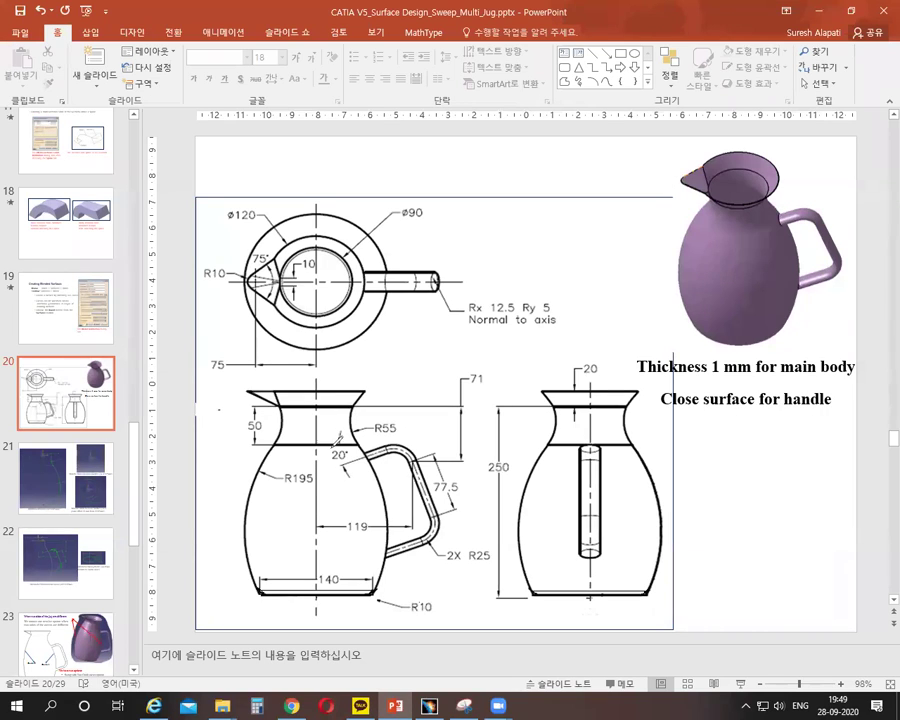
left_click_drag(341, 406, 400, 410)
left_click_drag(412, 397, 411, 409)
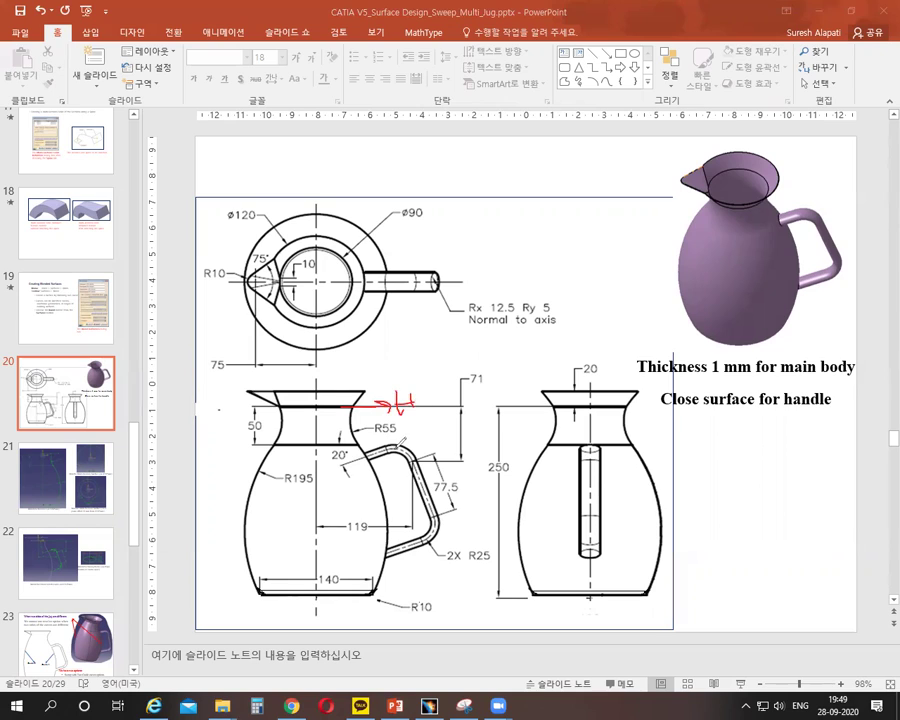
left_click_drag(370, 447, 331, 464)
left_click_drag(352, 405, 340, 440)
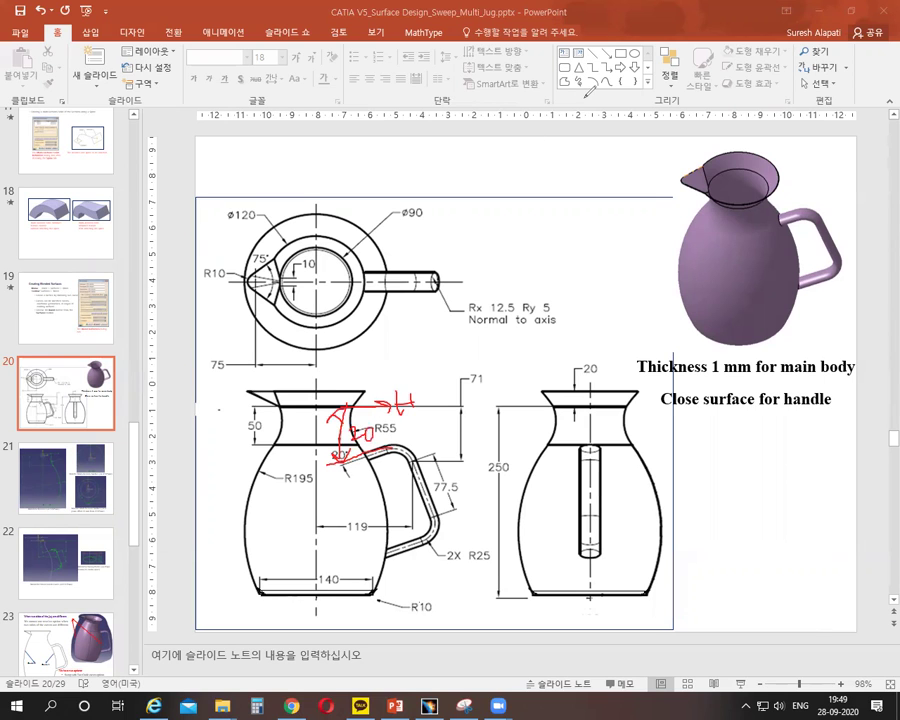
key("Escape")
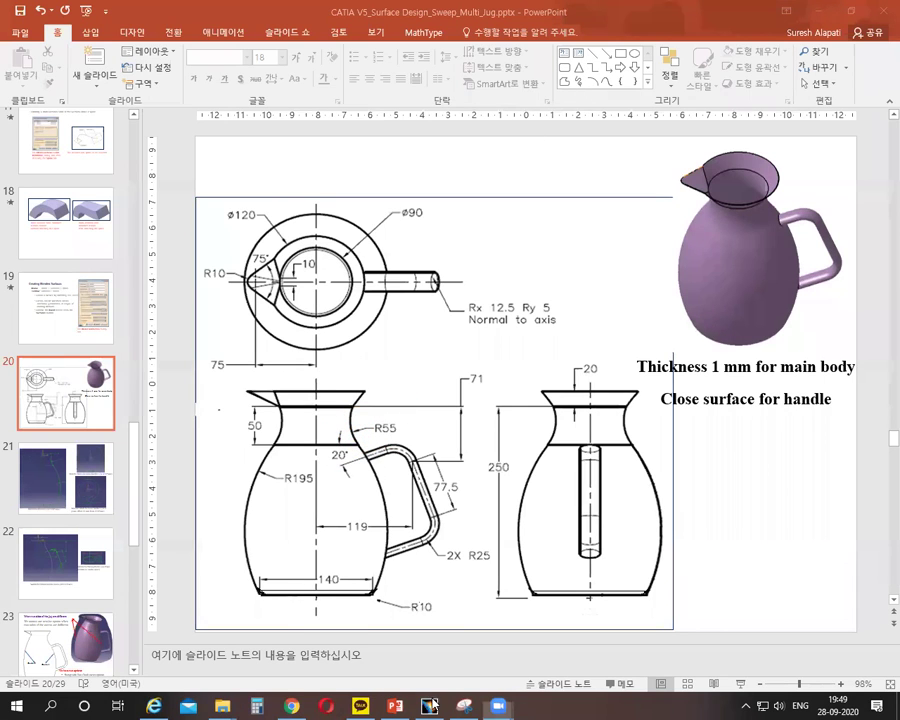
left_click(430, 706)
Dimension the angle between the horizontal axis and the handle profile's upper line, and set it to 20°.
left_click(409, 252)
left_click(471, 330, "ctrl")
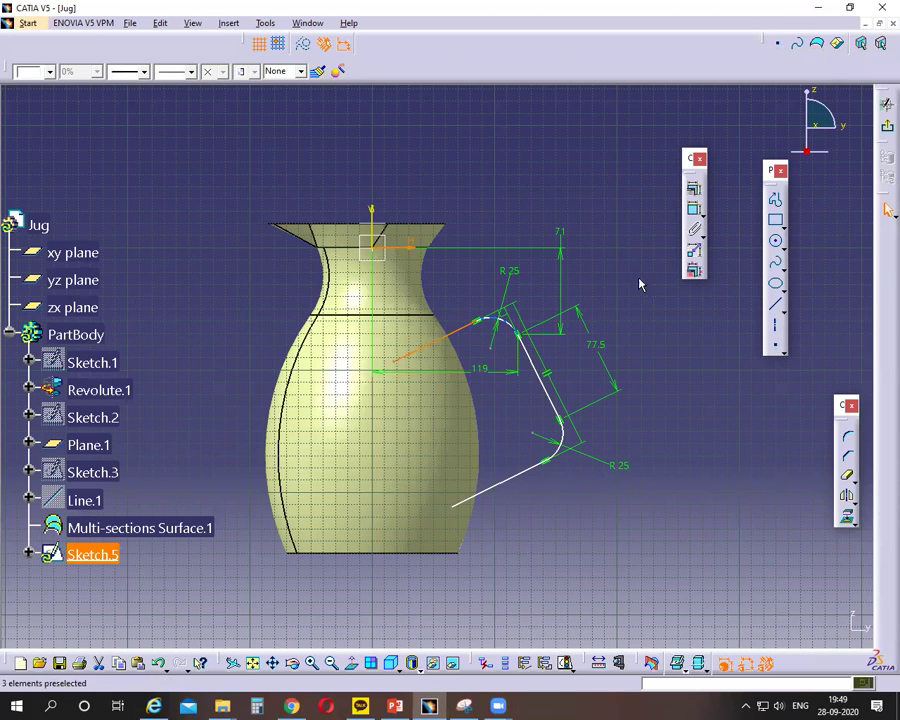
left_click(697, 211)
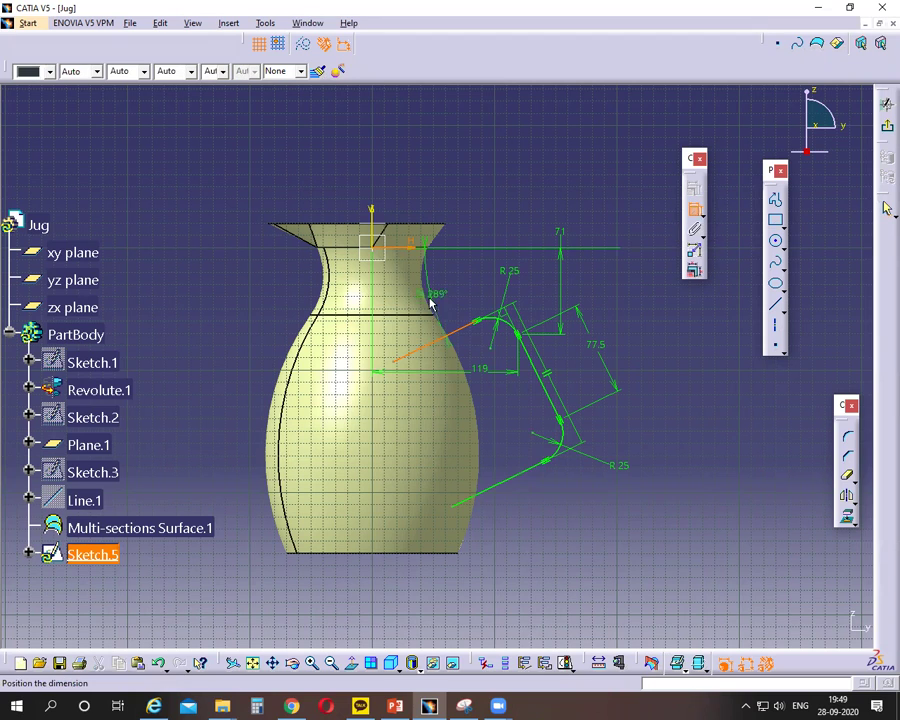
left_click(218, 328)
double_click(210, 322)
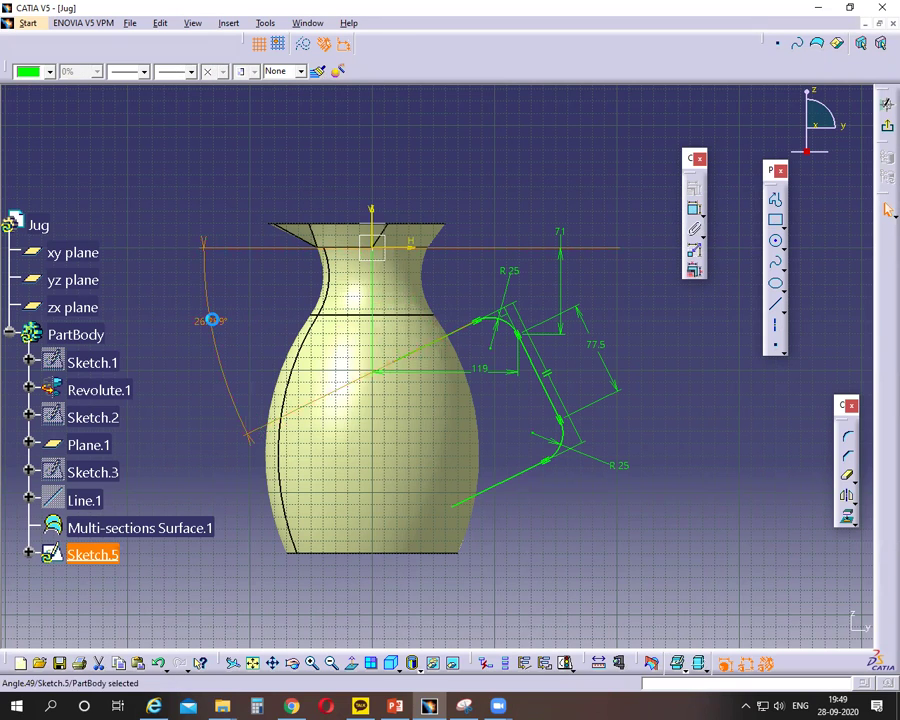
type("20")
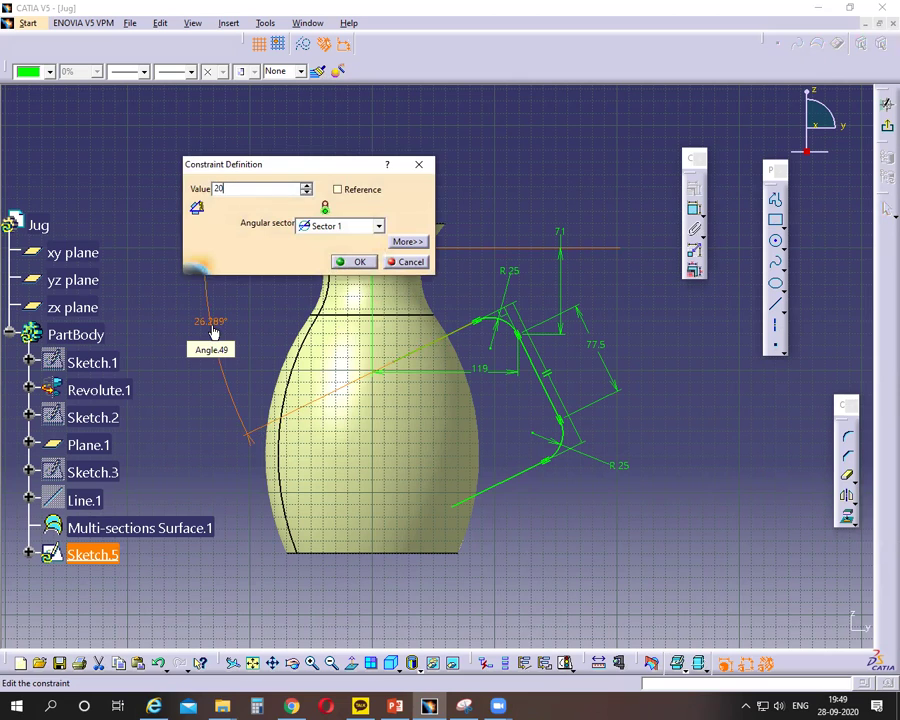
key("Return")
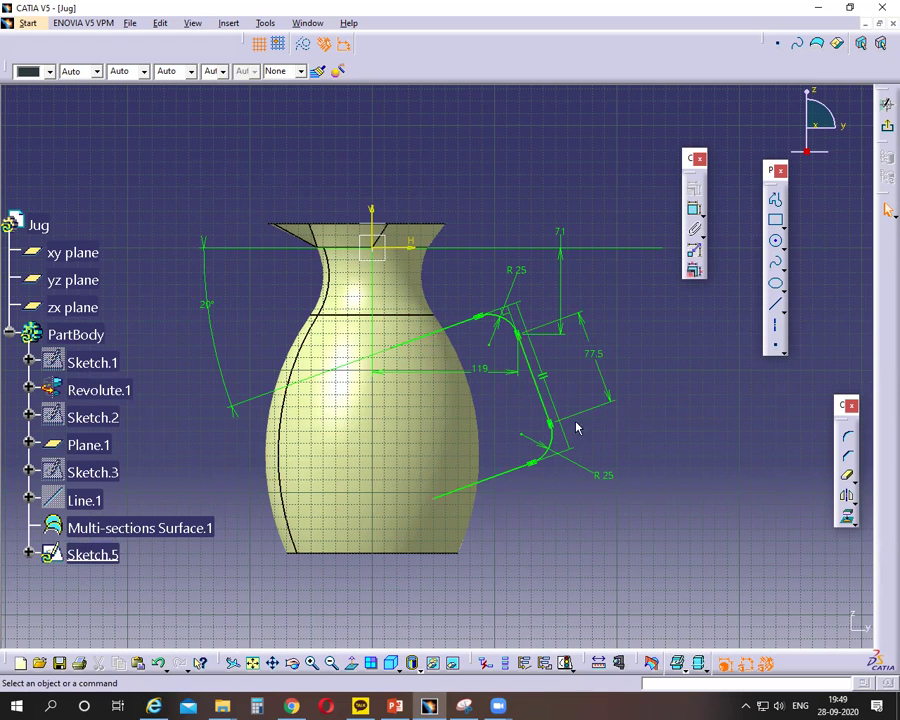
Switch to PowerPoint and examine where the handle's centre path meets the jug body in the side view.
left_click(395, 706)
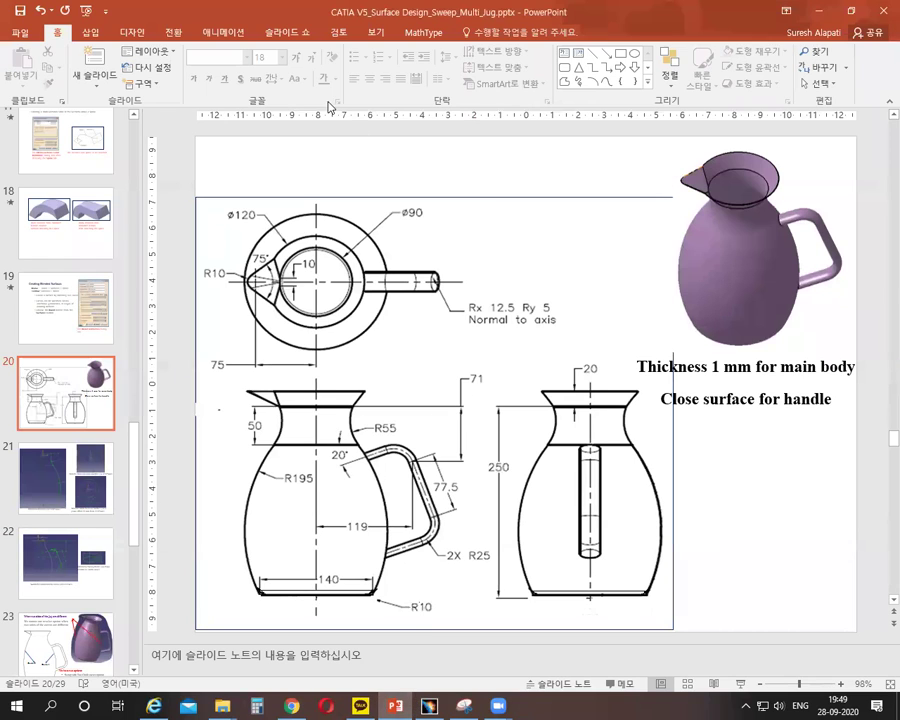
left_click_drag(365, 456, 410, 450)
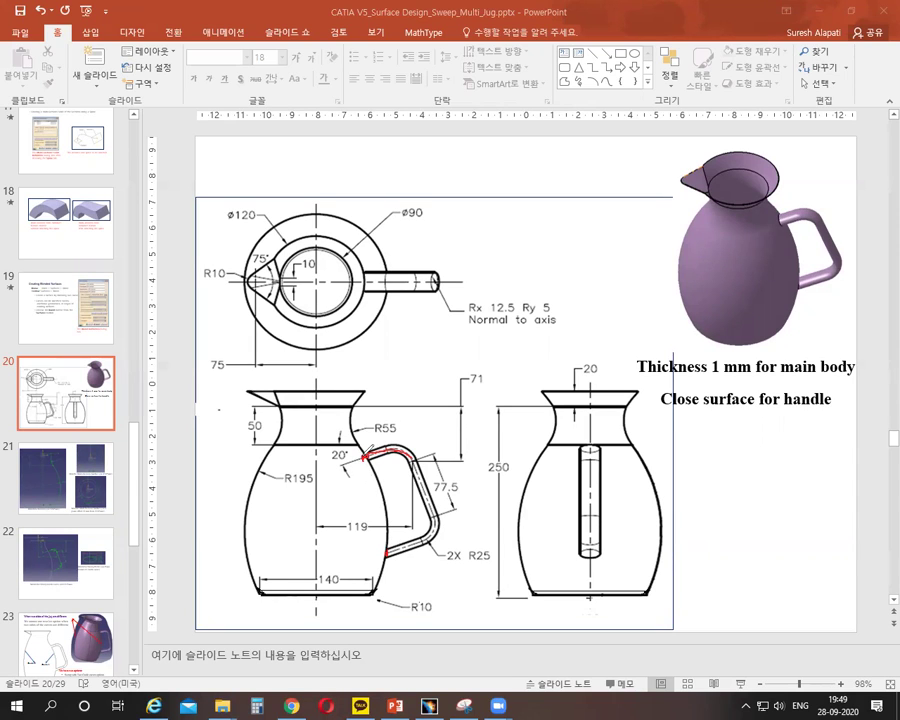
mouse_move(368, 452)
left_mouse_down()
mouse_move(345, 463)
mouse_move(346, 492)
mouse_move(384, 483)
mouse_move(381, 500)
mouse_move(399, 487)
left_mouse_up()
key("Escape")
Examine the handle's elliptical cross-section note and mark its radii and the path it follows on the drawing.
mouse_move(437, 270)
left_mouse_down()
mouse_move(428, 290)
mouse_move(436, 271)
left_mouse_up()
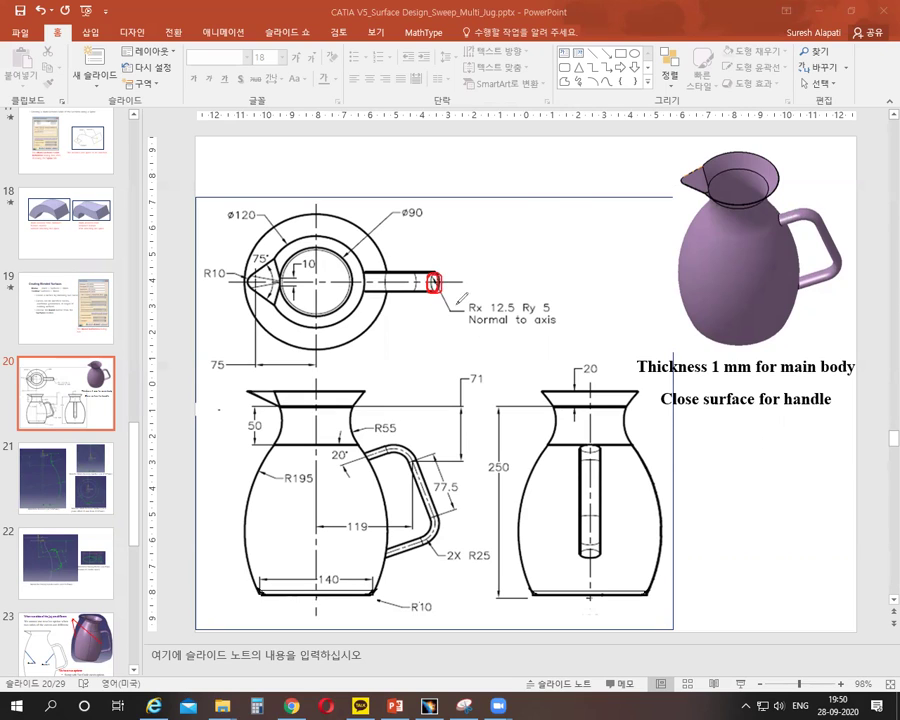
left_click_drag(557, 203, 571, 268)
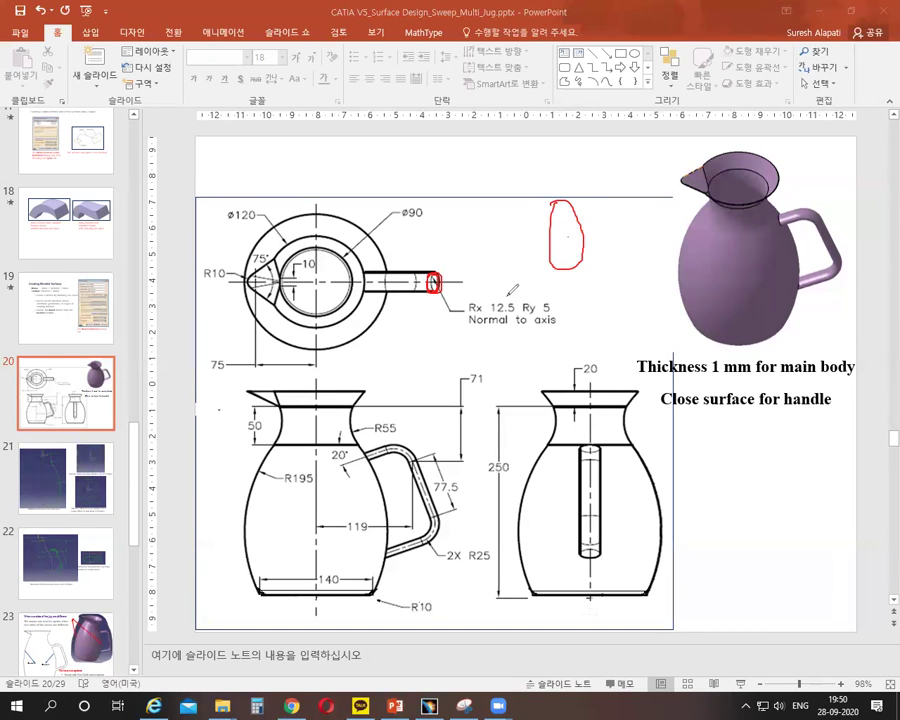
left_click_drag(504, 298, 501, 313)
mouse_move(569, 241)
left_mouse_down()
mouse_move(567, 268)
mouse_move(569, 238)
mouse_move(602, 238)
mouse_move(595, 243)
mouse_move(606, 229)
left_mouse_up()
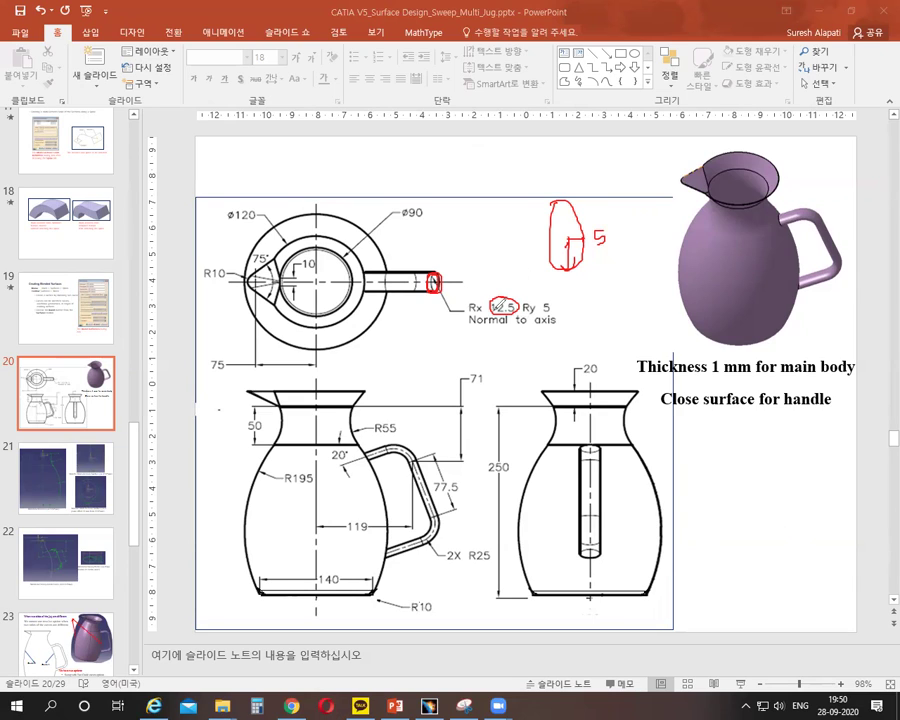
mouse_move(390, 448)
left_mouse_down()
mouse_move(345, 461)
mouse_move(346, 477)
mouse_move(354, 458)
mouse_move(366, 460)
mouse_move(340, 472)
mouse_move(387, 451)
mouse_move(415, 453)
mouse_move(443, 530)
mouse_move(400, 545)
left_mouse_up()
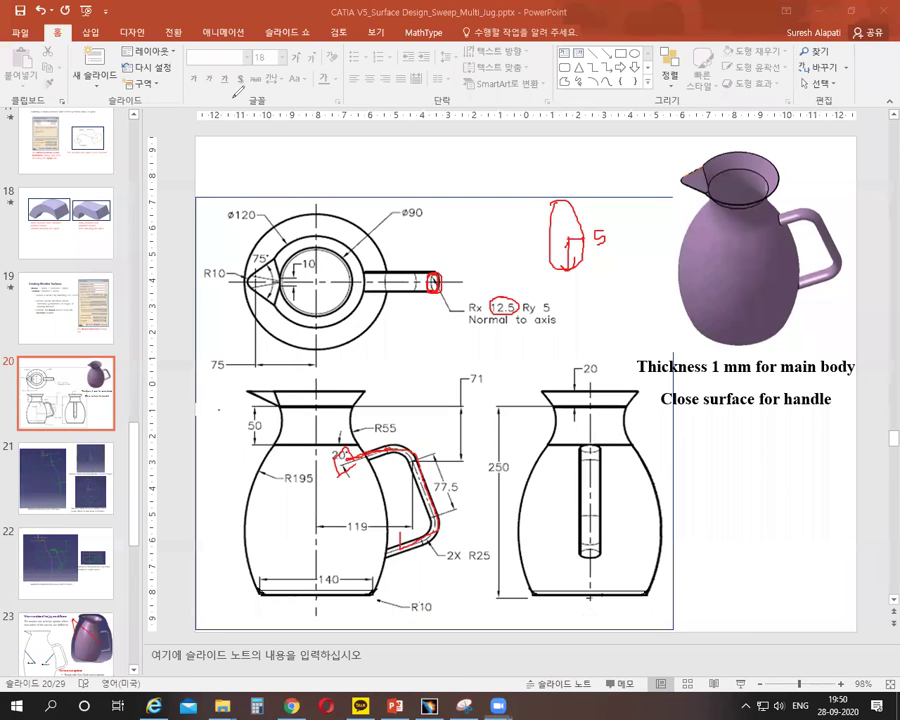
Return to CATIA and exit the handle's centre path sketch.
left_click(429, 706)
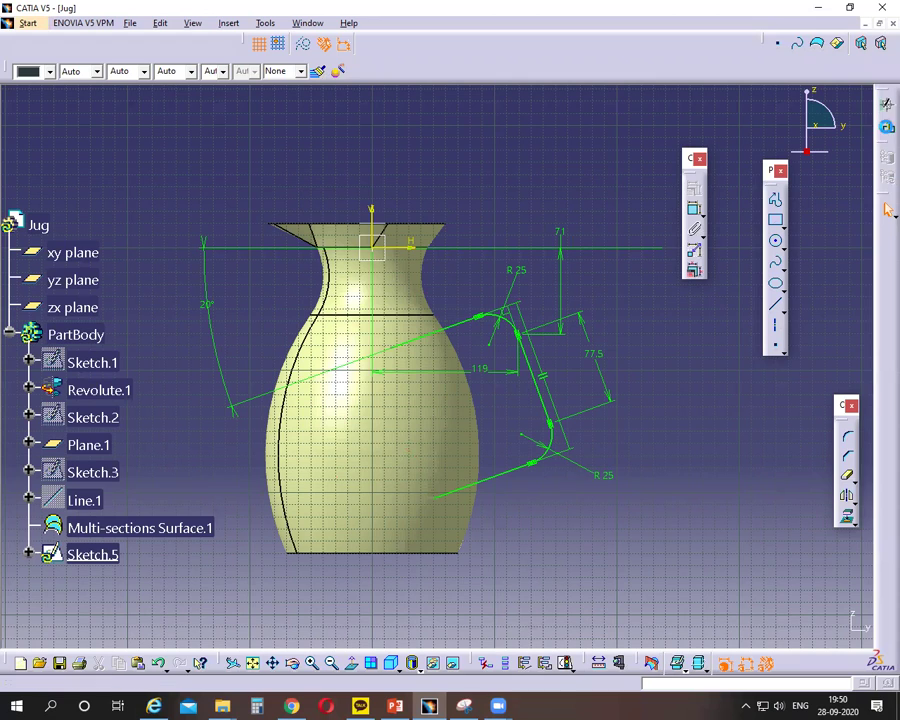
left_click(887, 125)
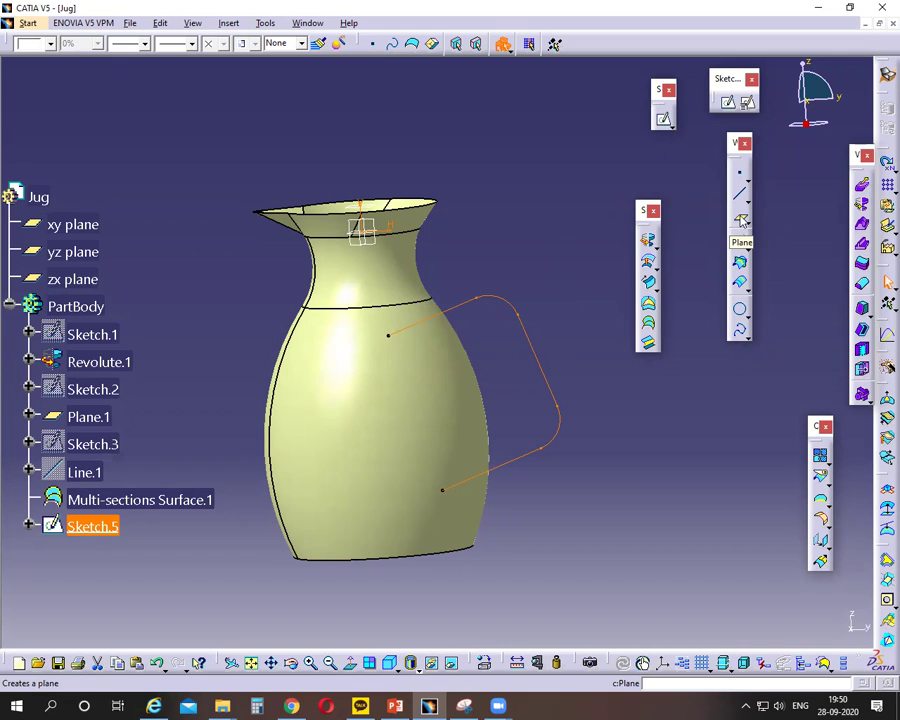
left_click(112, 524)
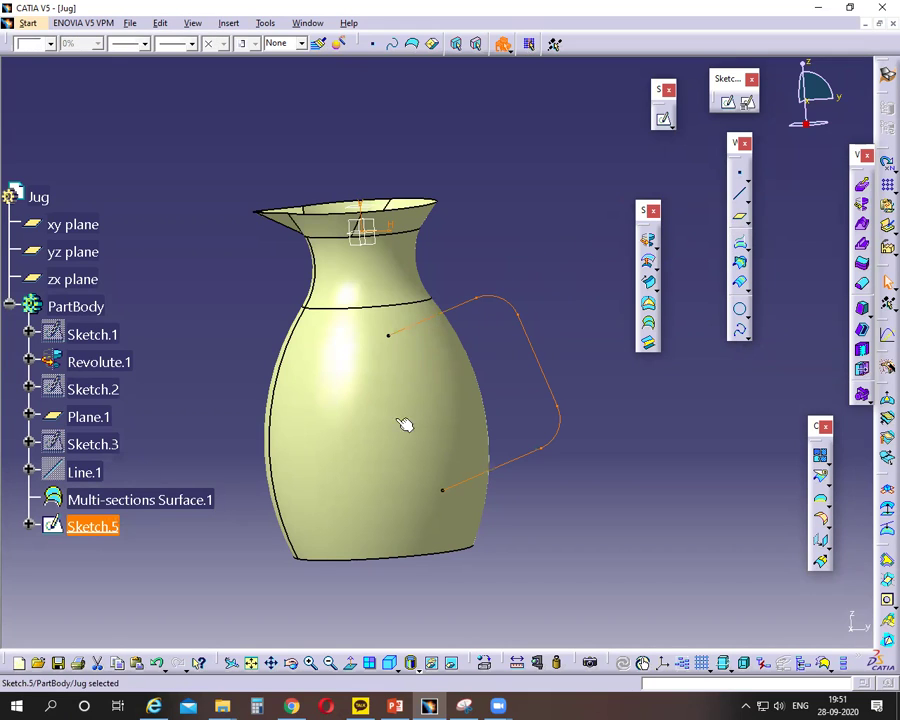
left_click(740, 222)
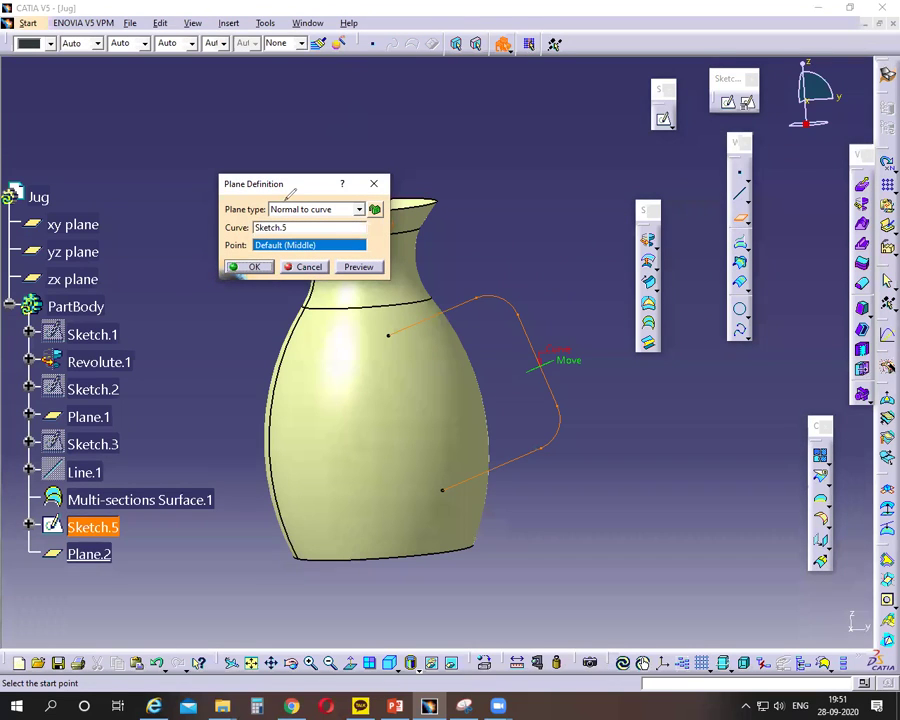
left_click(276, 209)
mouse_move(276, 209)
left_mouse_down()
mouse_move(338, 217)
mouse_move(346, 205)
mouse_move(287, 192)
left_mouse_up()
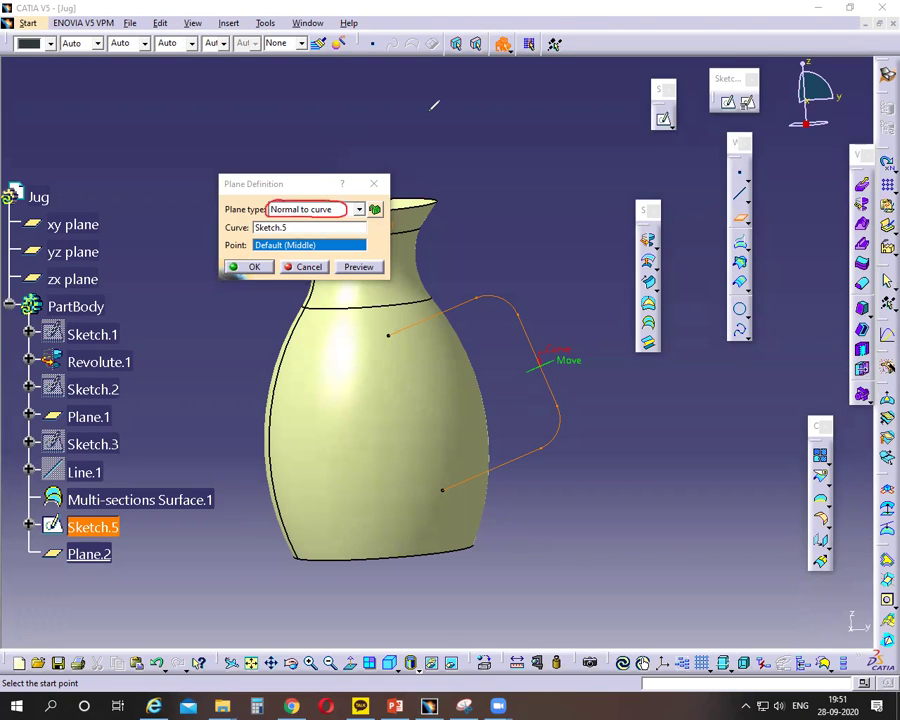
left_click(358, 209)
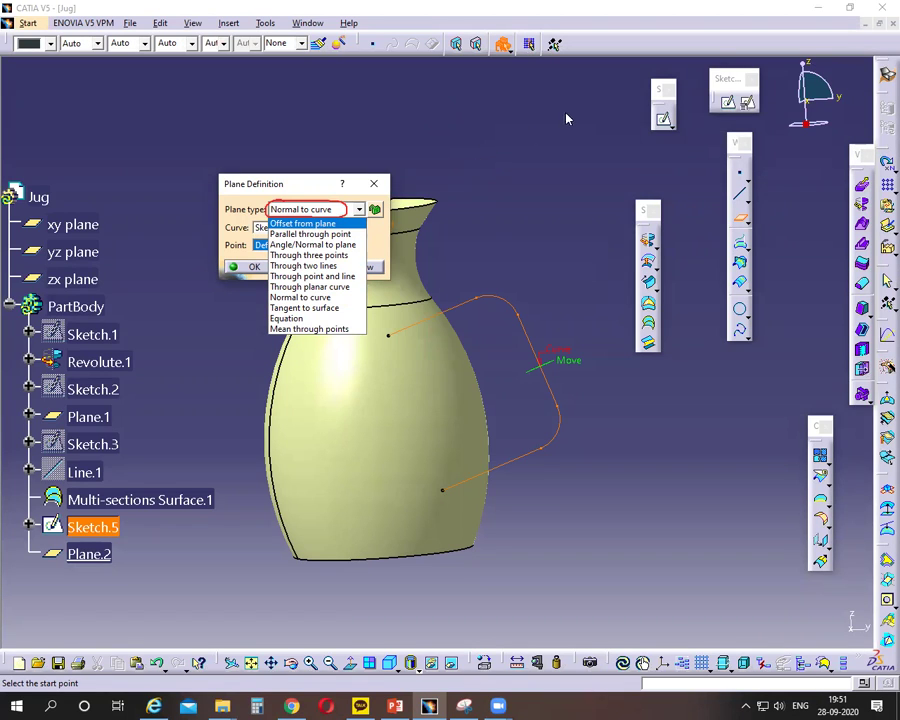
left_click(327, 152)
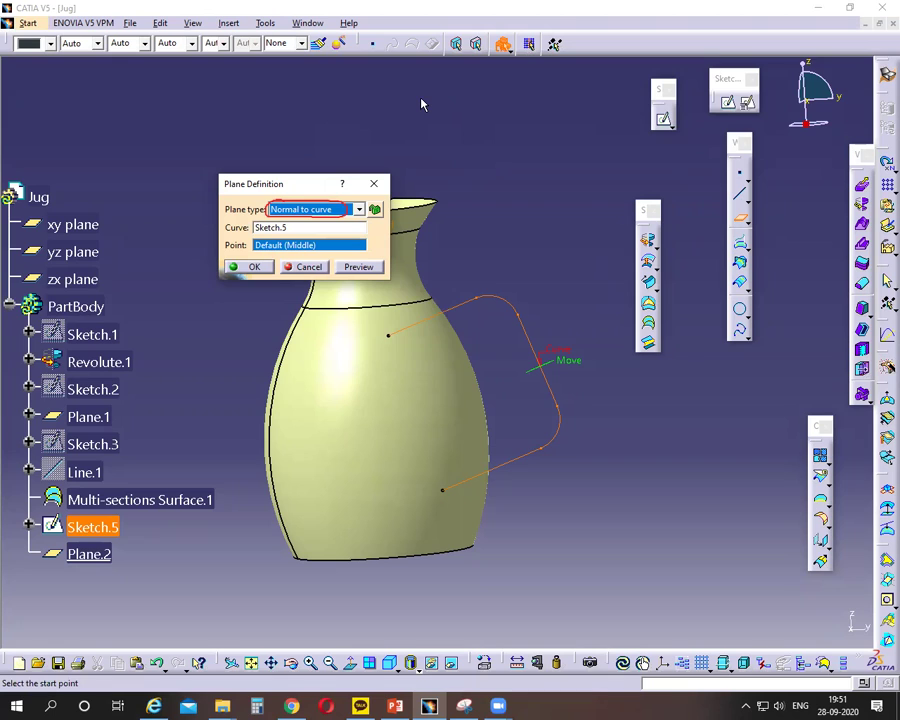
mouse_move(384, 322)
left_mouse_down()
mouse_move(378, 332)
mouse_move(390, 350)
mouse_move(400, 328)
mouse_move(406, 343)
left_mouse_up()
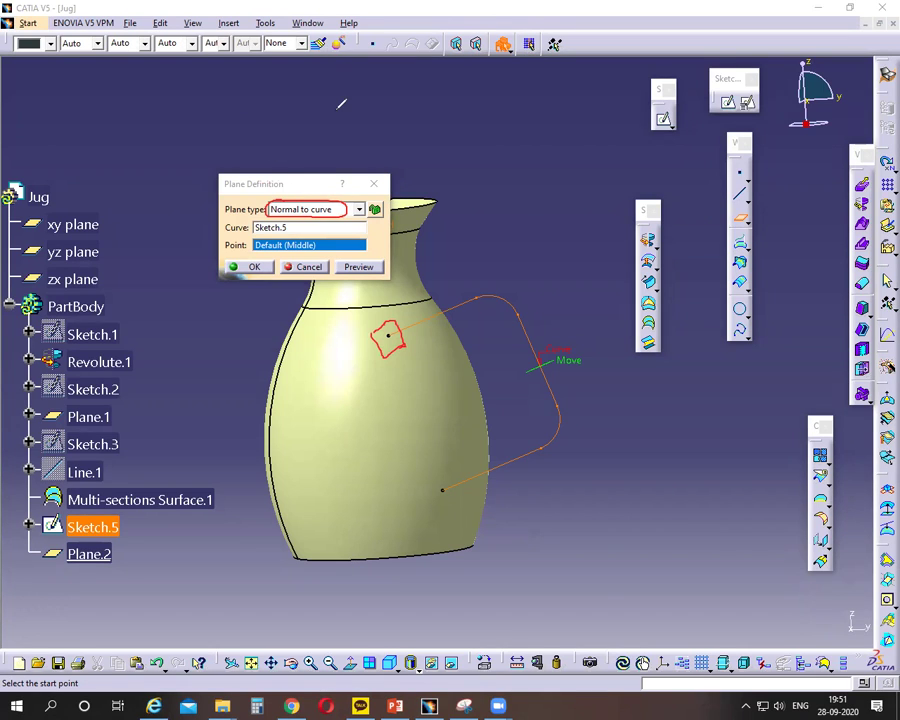
key("Escape")
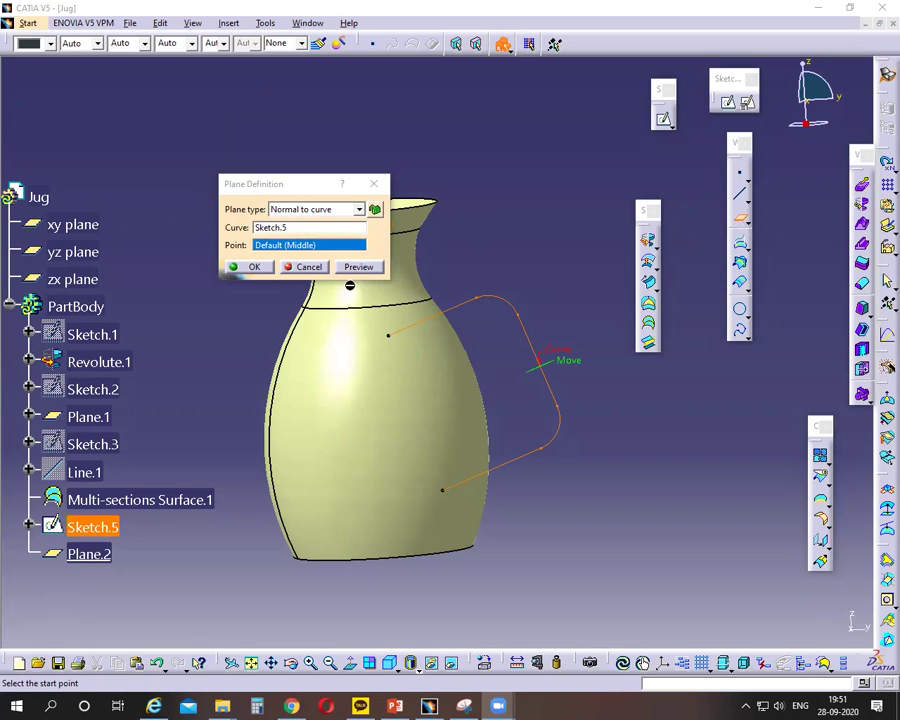
left_click(312, 267)
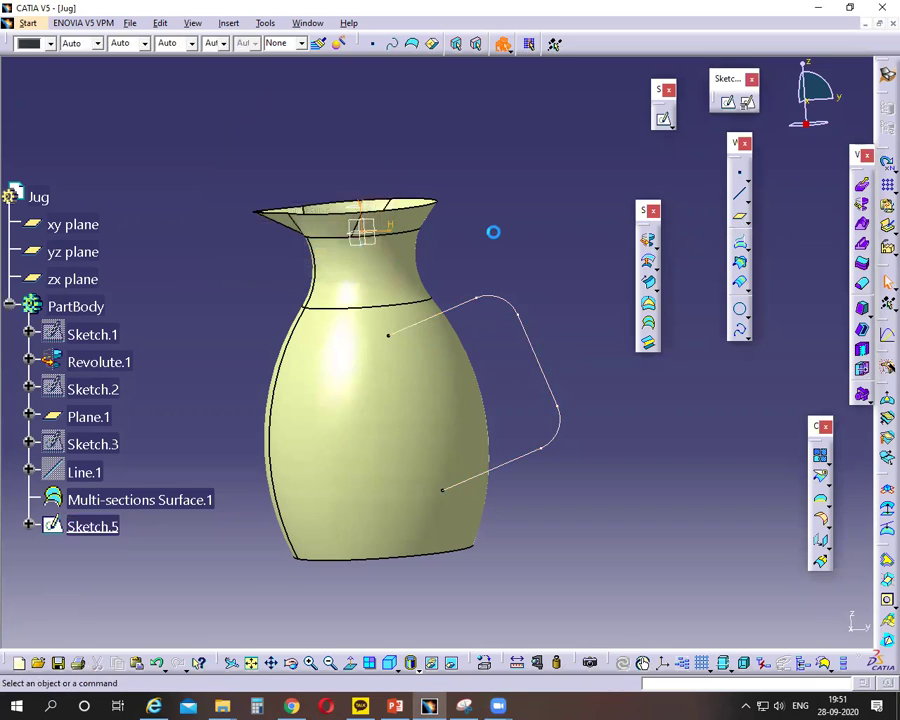
Create a reference plane normal to the handle's centre path at its upper endpoint, and open a new sketch on that plane.
left_click(742, 221)
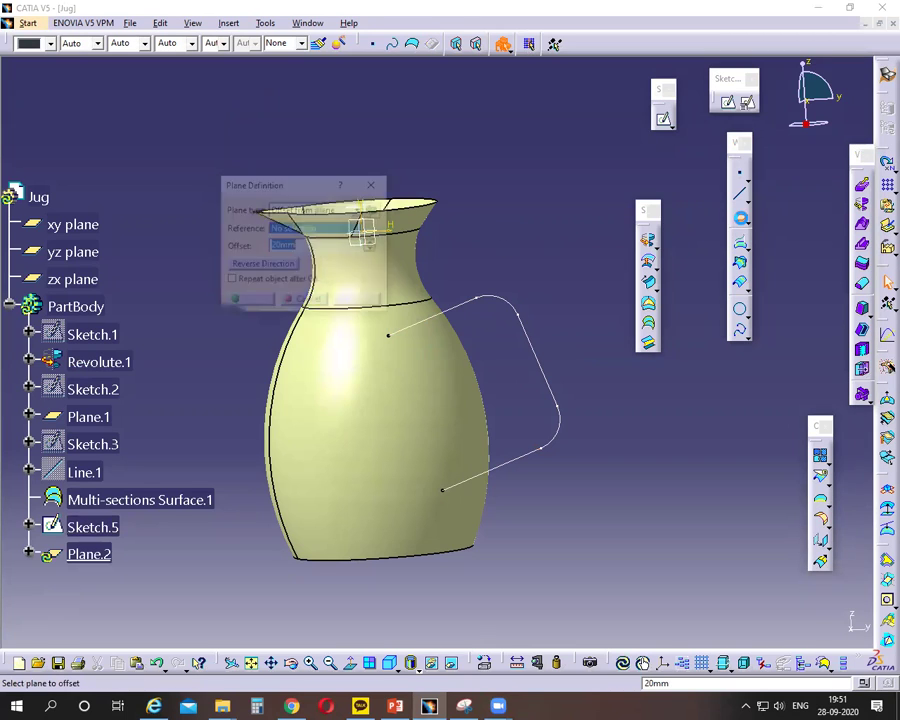
left_click(110, 526)
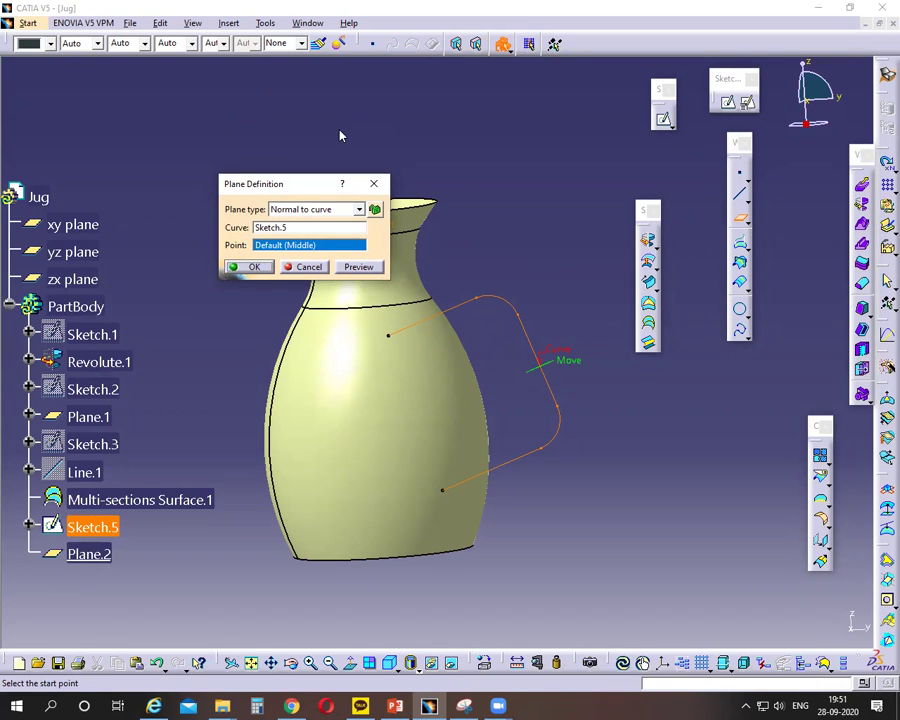
mouse_move(253, 228)
left_mouse_down()
mouse_move(288, 223)
mouse_move(258, 229)
left_mouse_up()
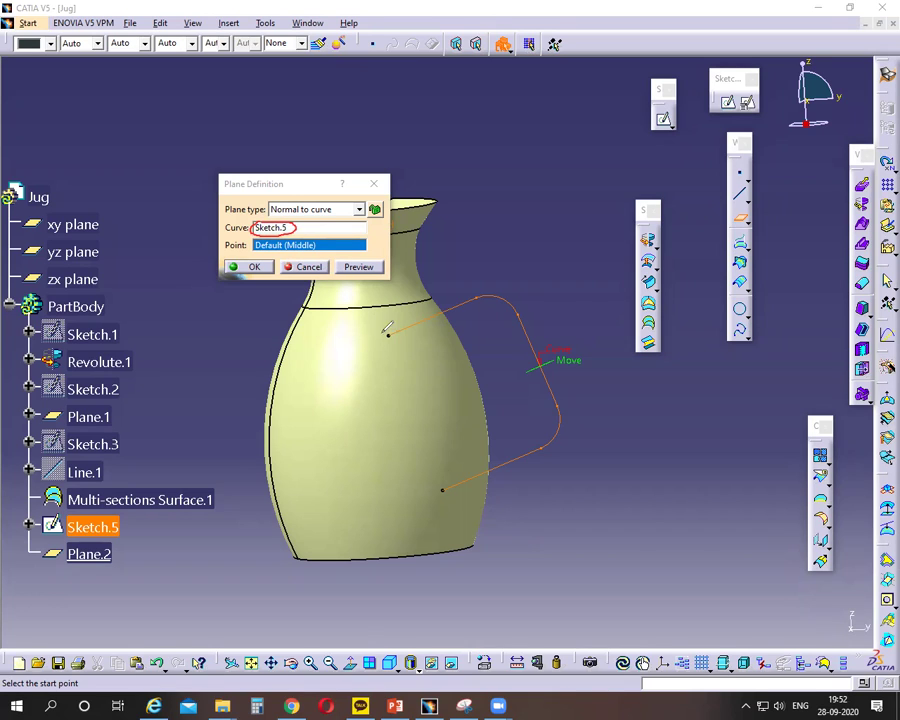
left_click_drag(375, 340, 396, 333)
left_click_drag(446, 468, 435, 479)
key("e")
left_click(394, 340)
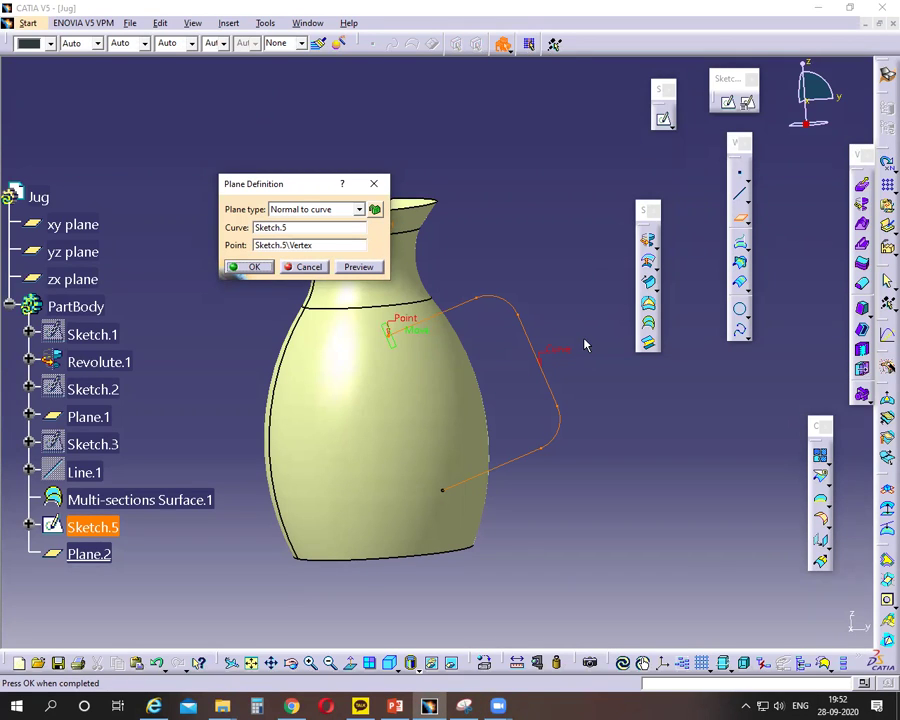
left_click(248, 268)
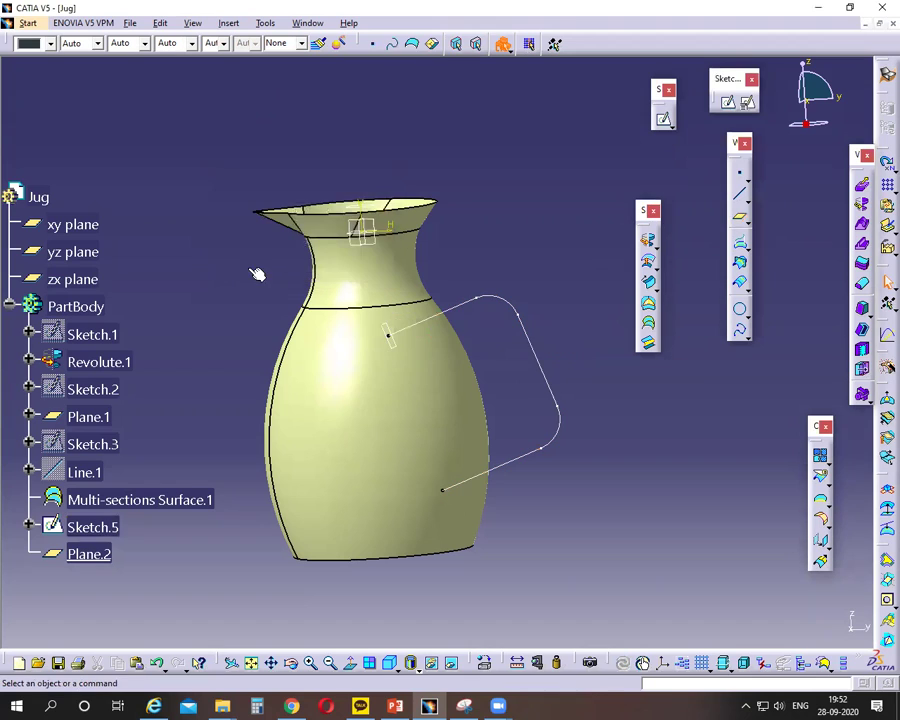
left_click(398, 348)
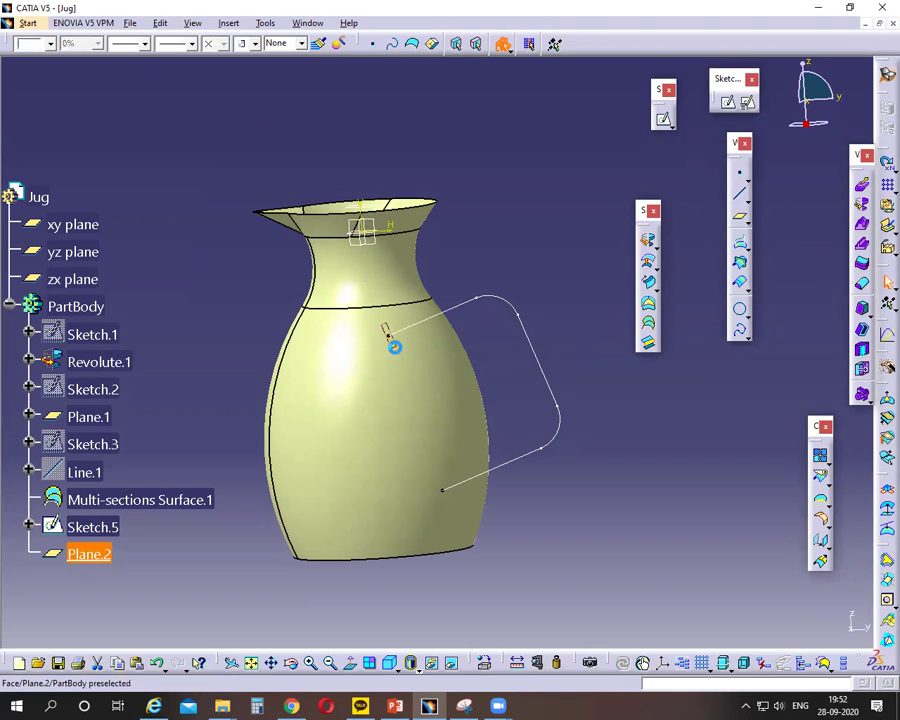
left_click(665, 121)
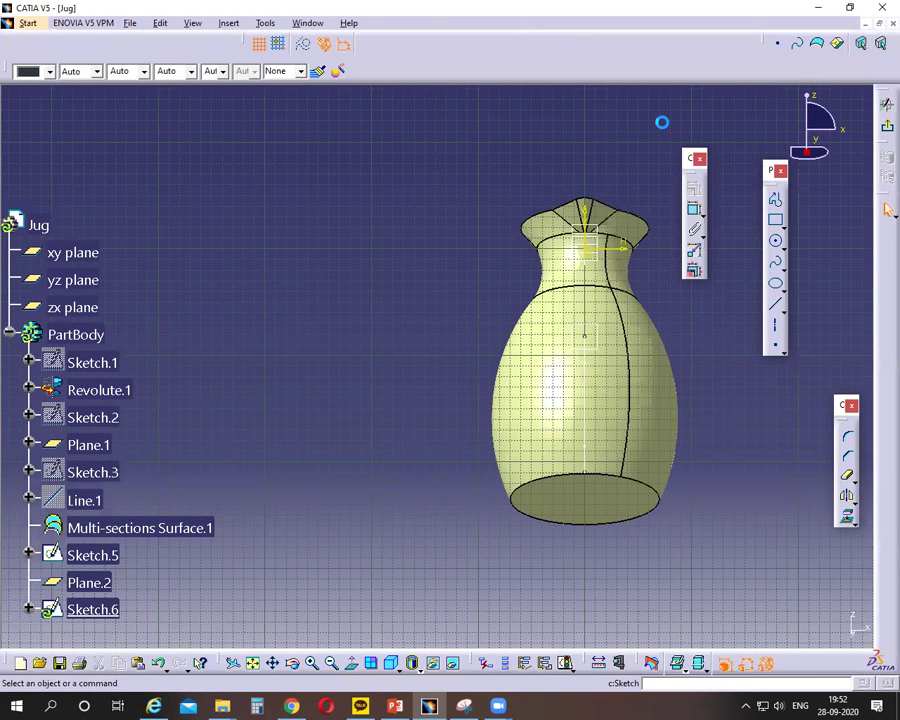
left_click(783, 248)
left_click(777, 287)
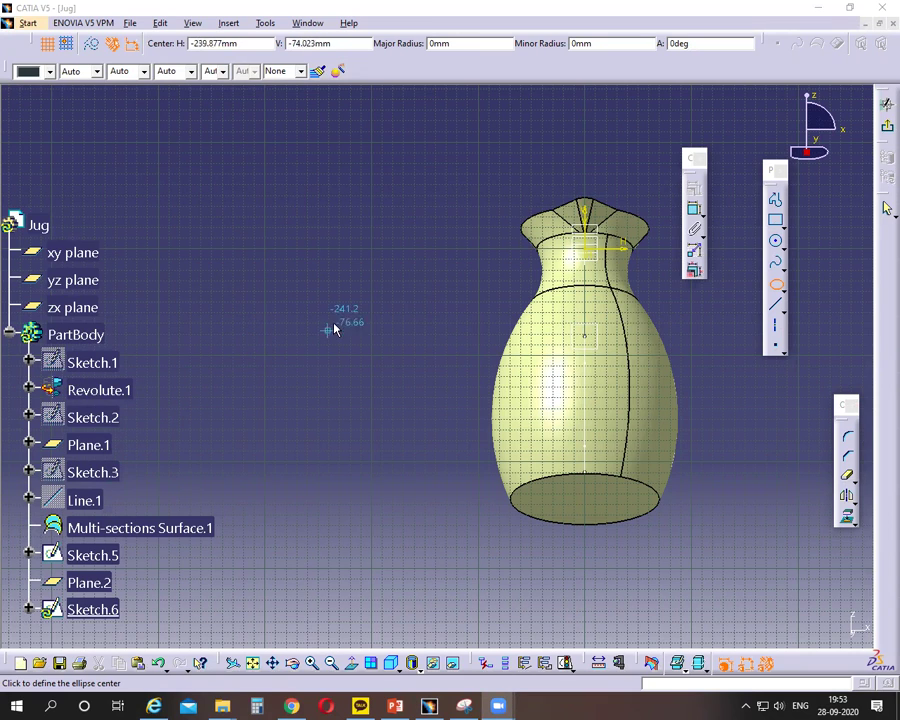
left_click(816, 279)
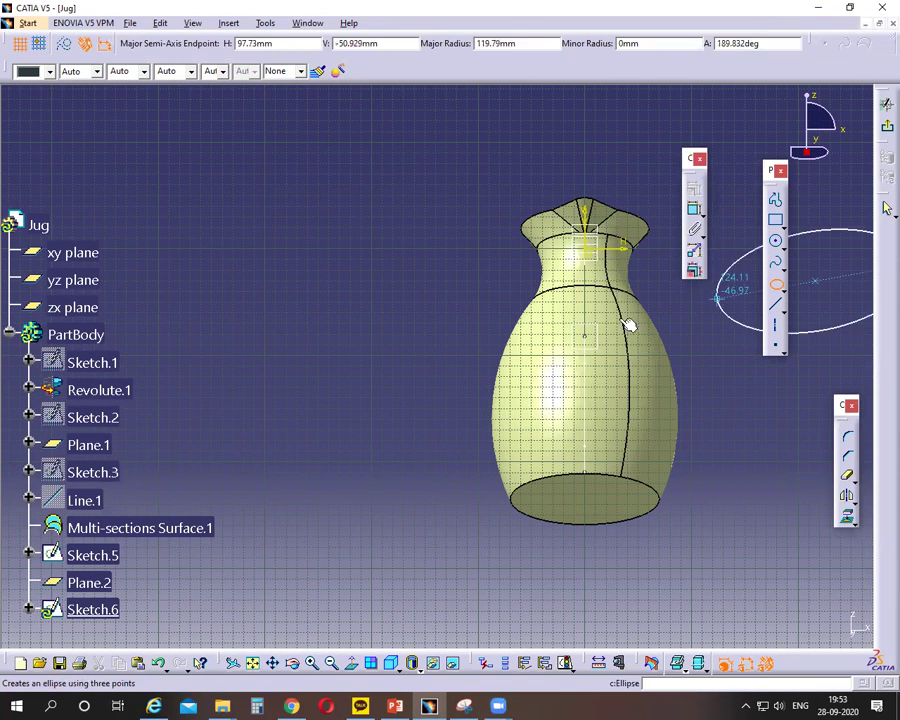
key("Escape")
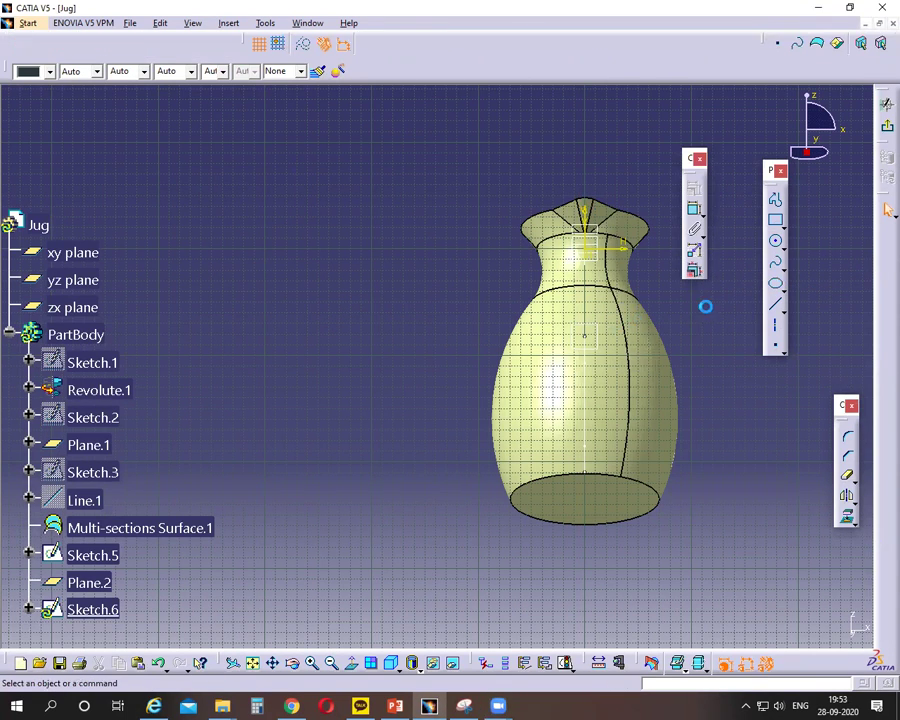
Hide the jug's revolved body, Revolute.1.
right_click(96, 390)
left_click(127, 428)
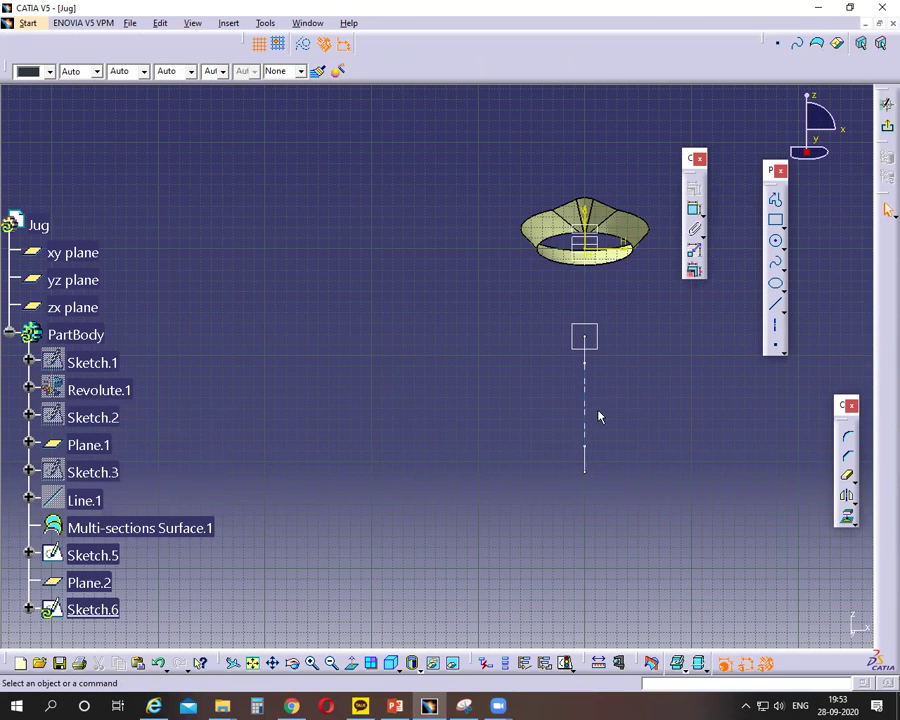
left_click(775, 284)
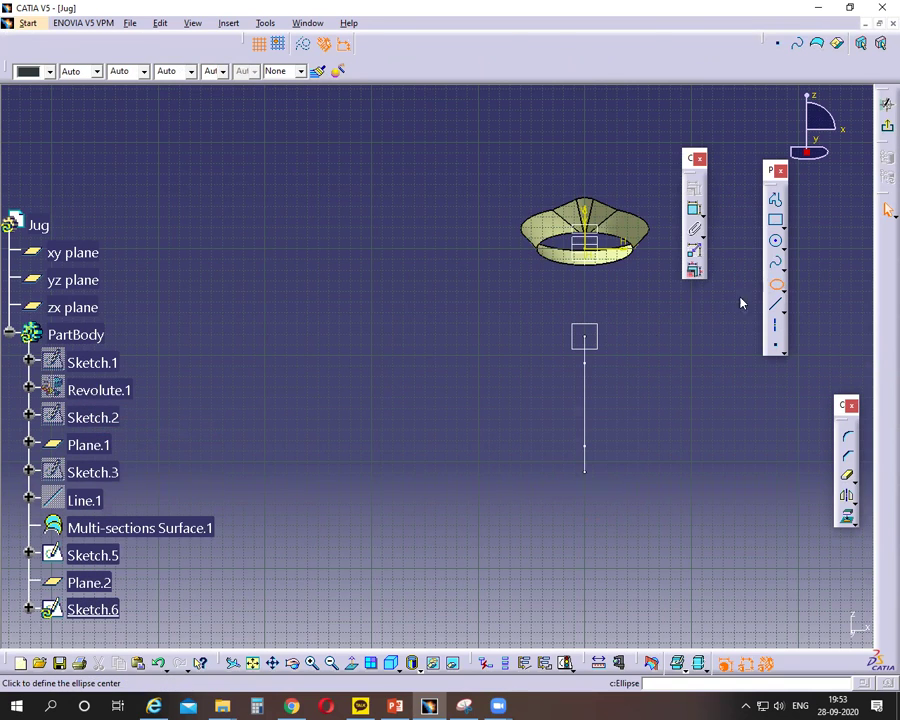
left_click(590, 337)
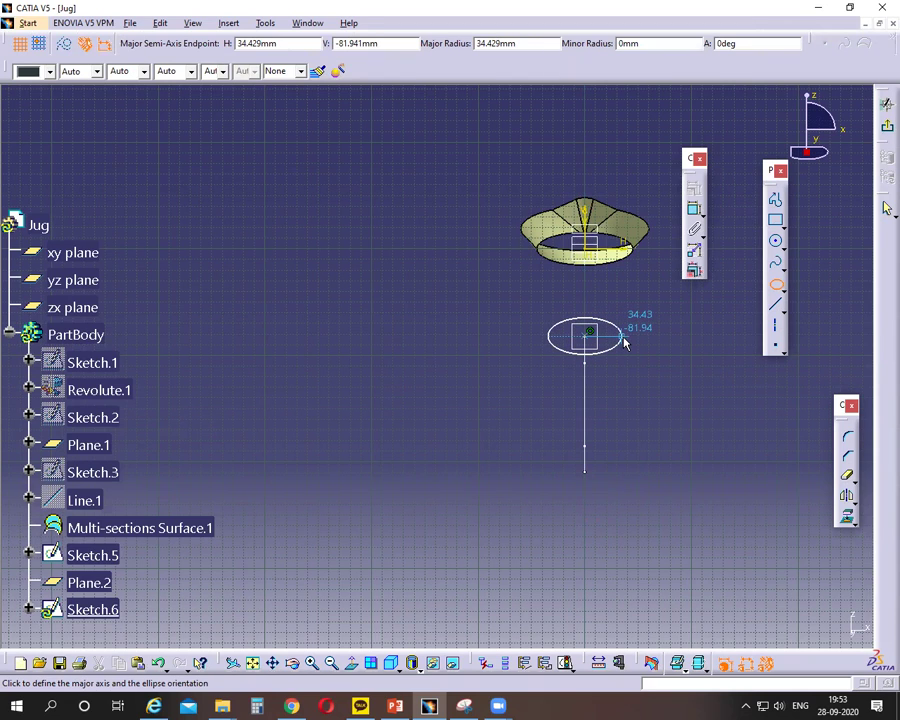
key("Escape")
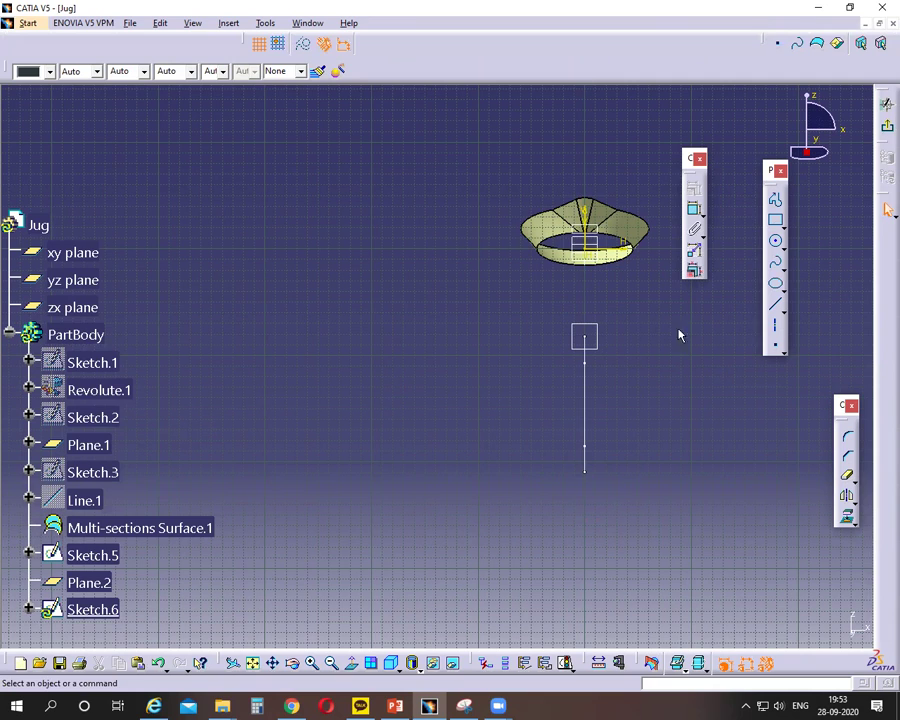
Sketch a horizontal ellipse about 98 mm wide and 48 mm high, centred near the handle path's upper endpoint.
left_click(775, 286)
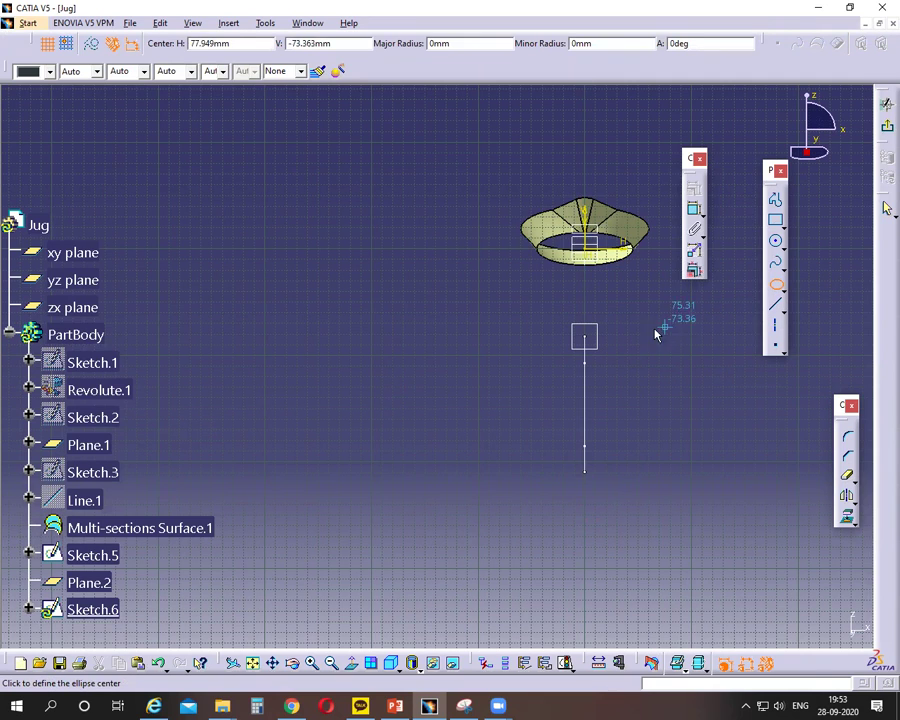
left_click(590, 340)
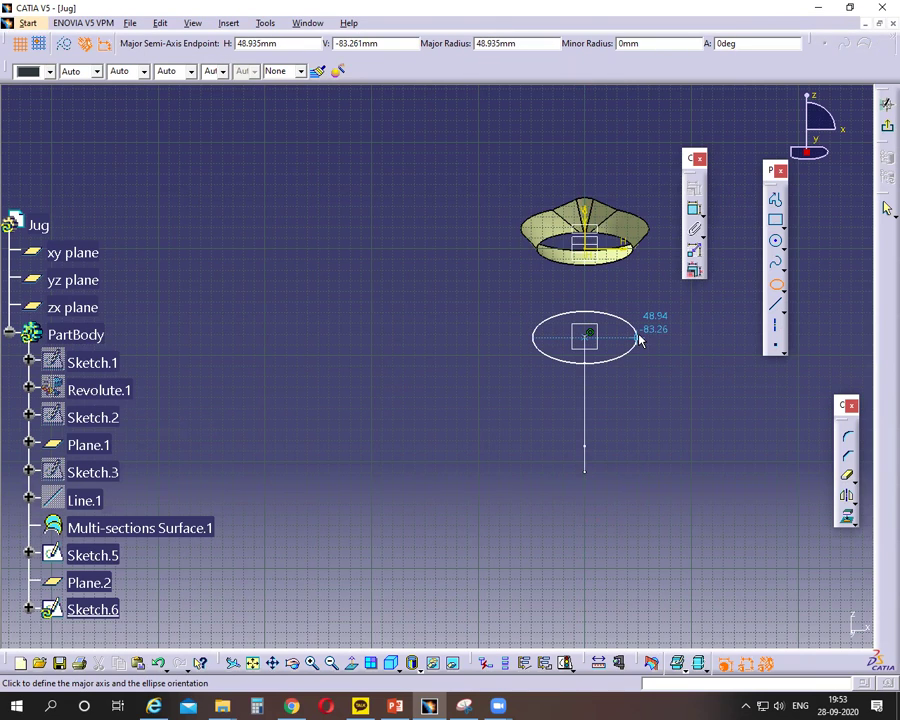
left_click(639, 340)
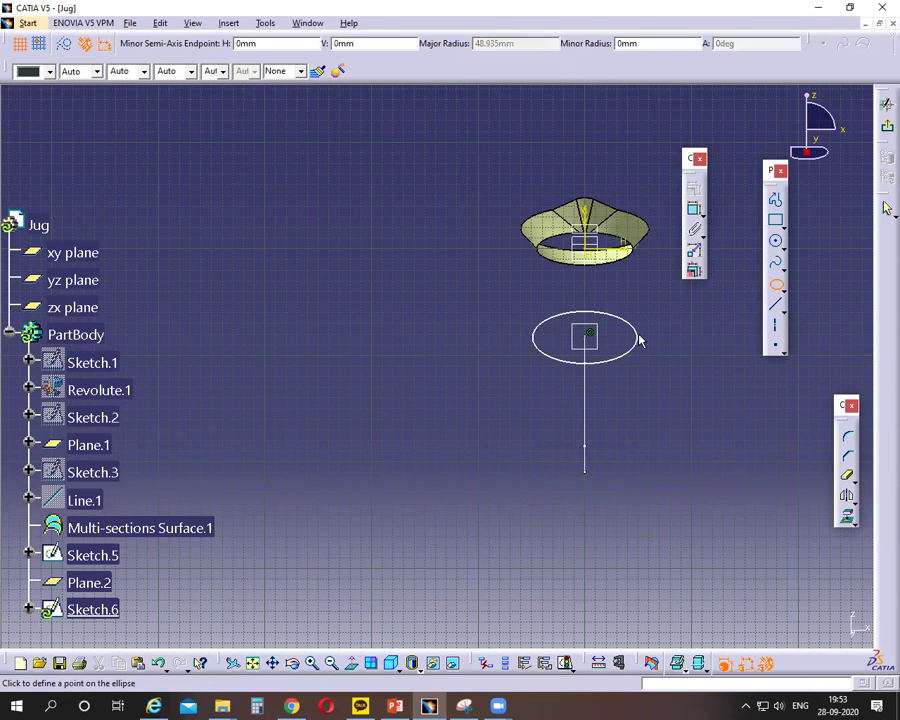
left_click(586, 317)
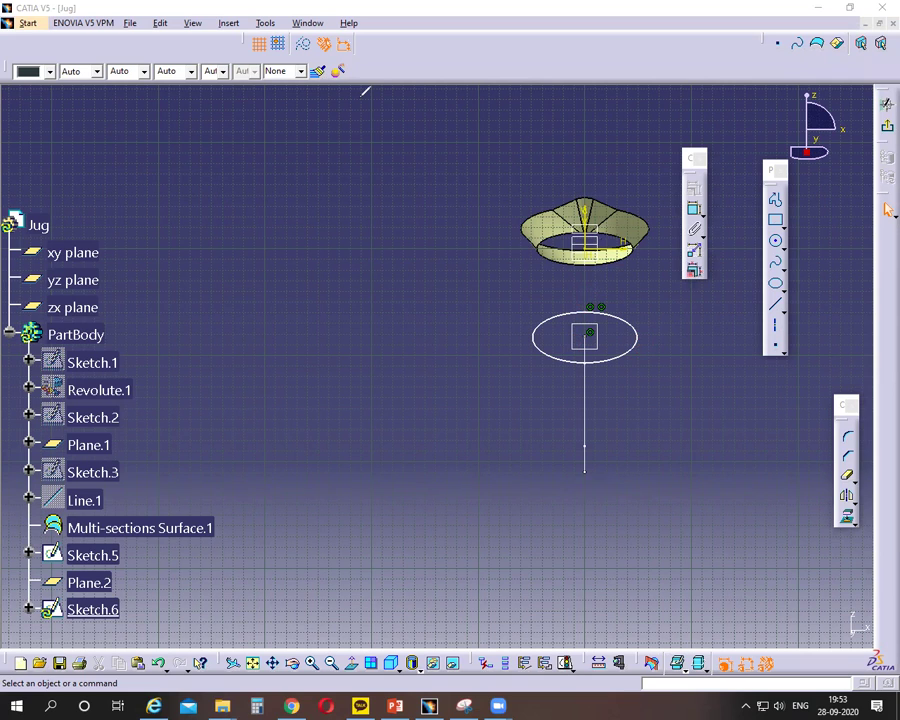
Dimension the ellipse's horizontal axis and set its diameter to 25 mm.
left_click(635, 339)
left_click(697, 211)
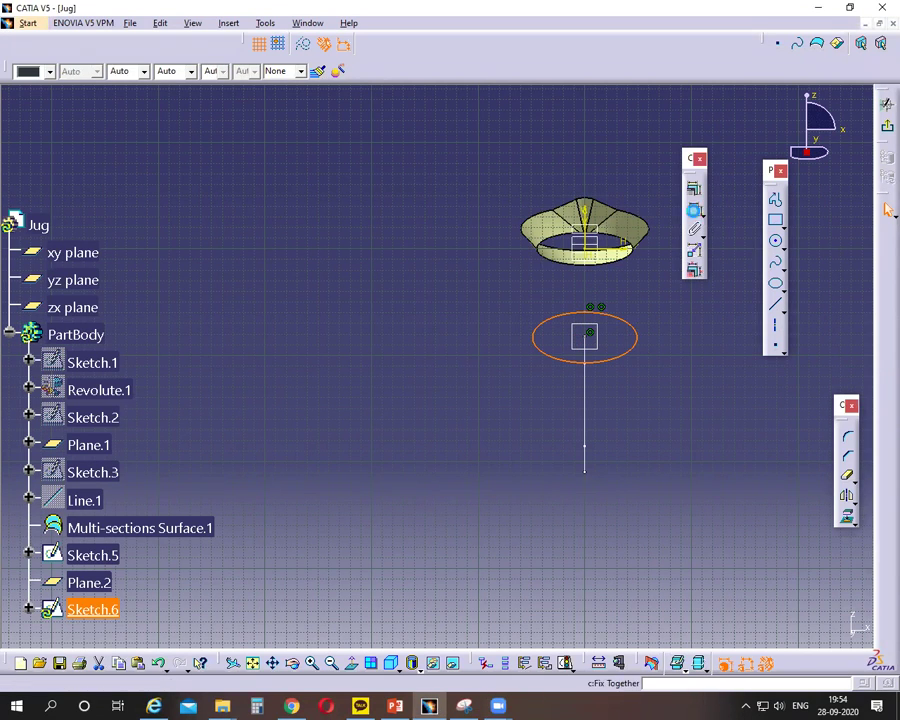
left_click(677, 358)
double_click(583, 364)
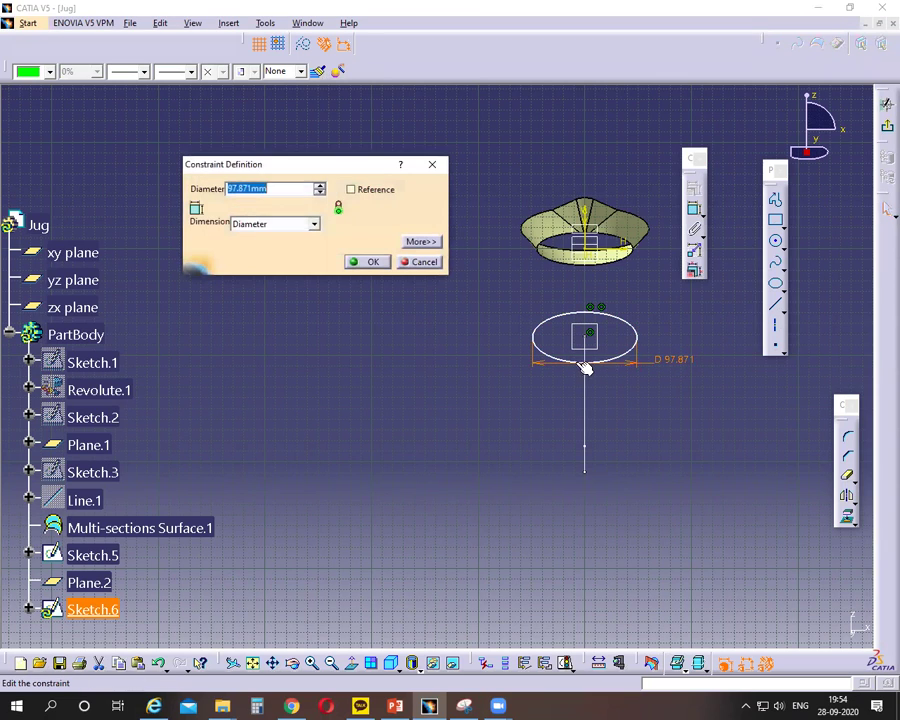
type("25")
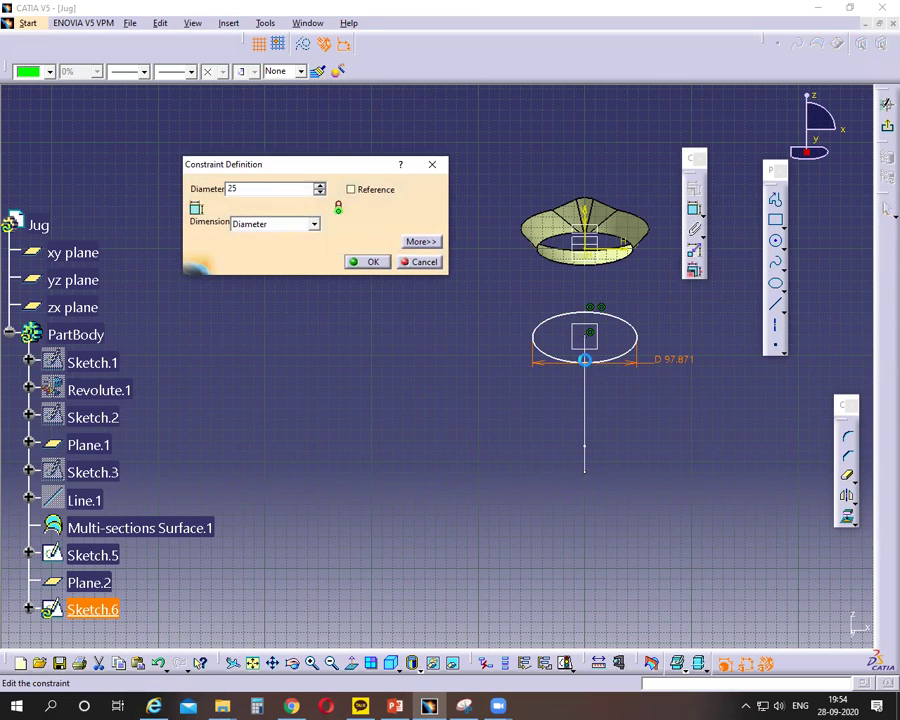
key("Return")
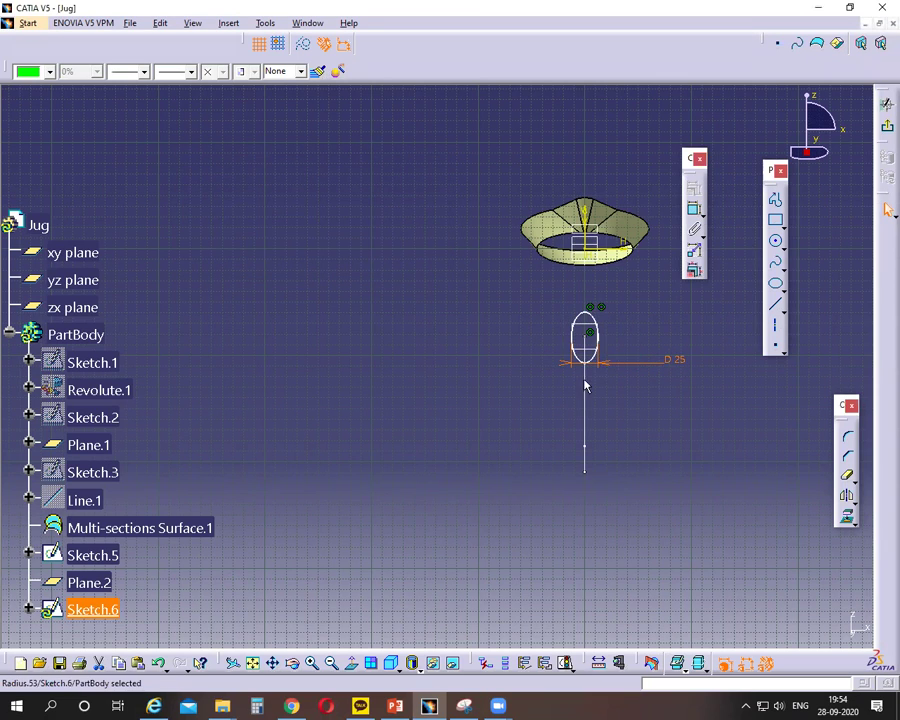
left_click(634, 432)
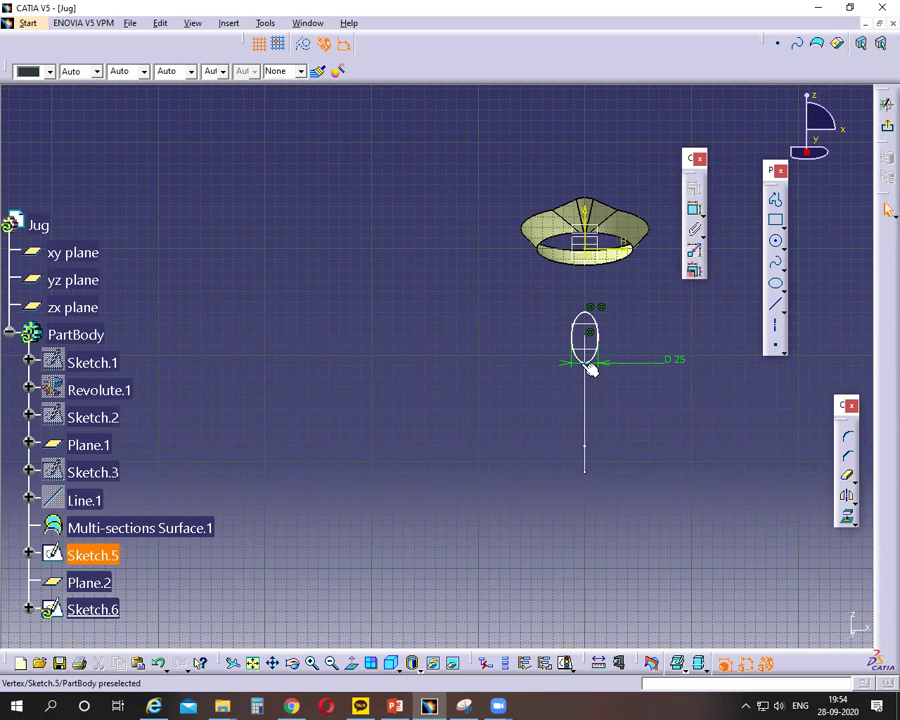
Dimension the ellipse's vertical axis with the Semiminor axis option and set its diameter to 10 mm.
left_click(587, 361)
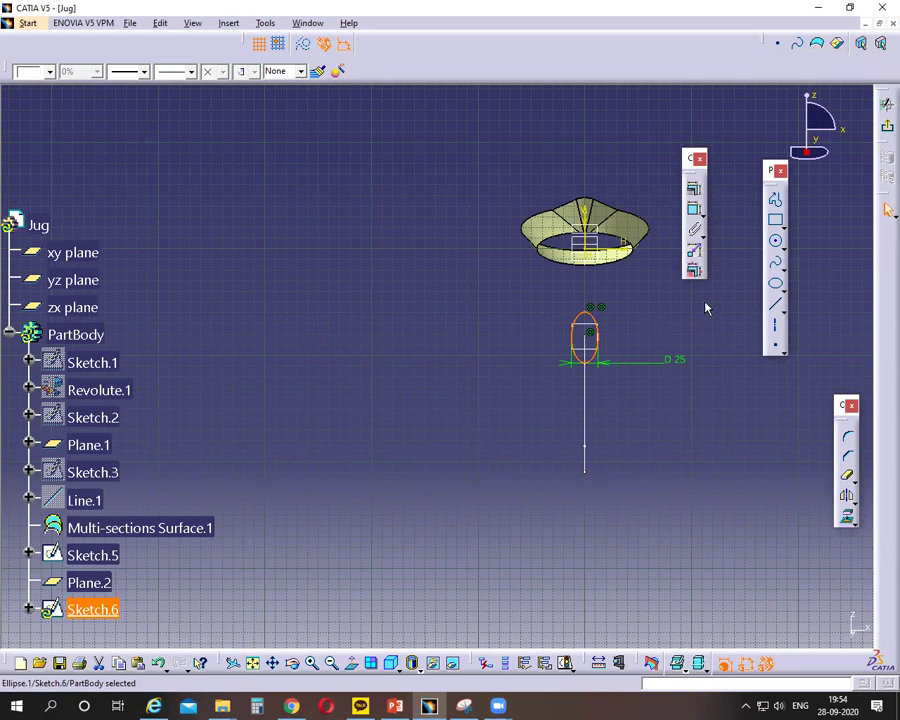
left_click(694, 208)
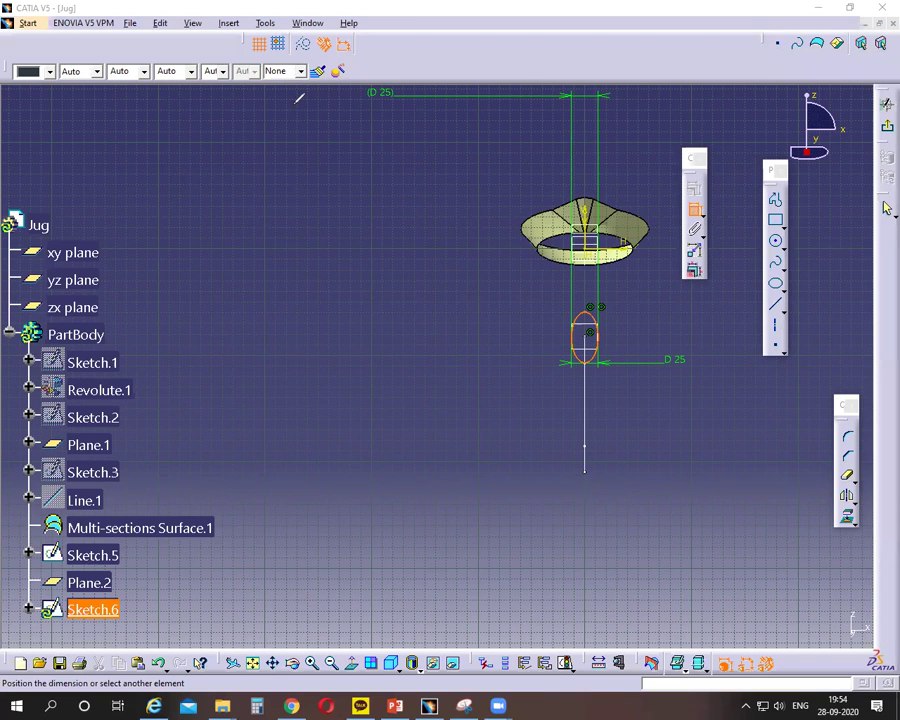
right_click(463, 338)
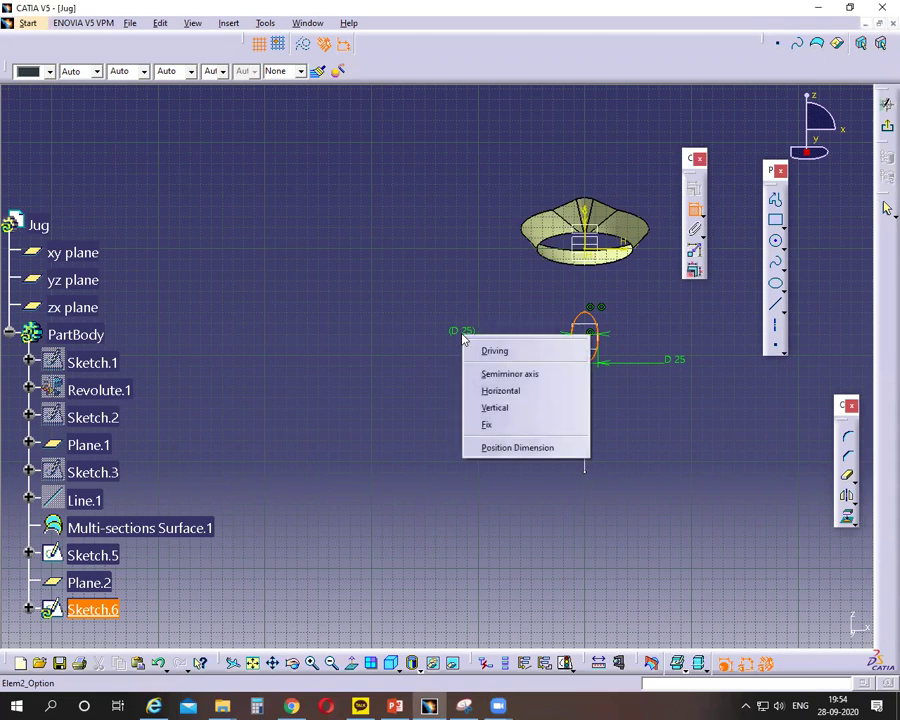
left_click(537, 377)
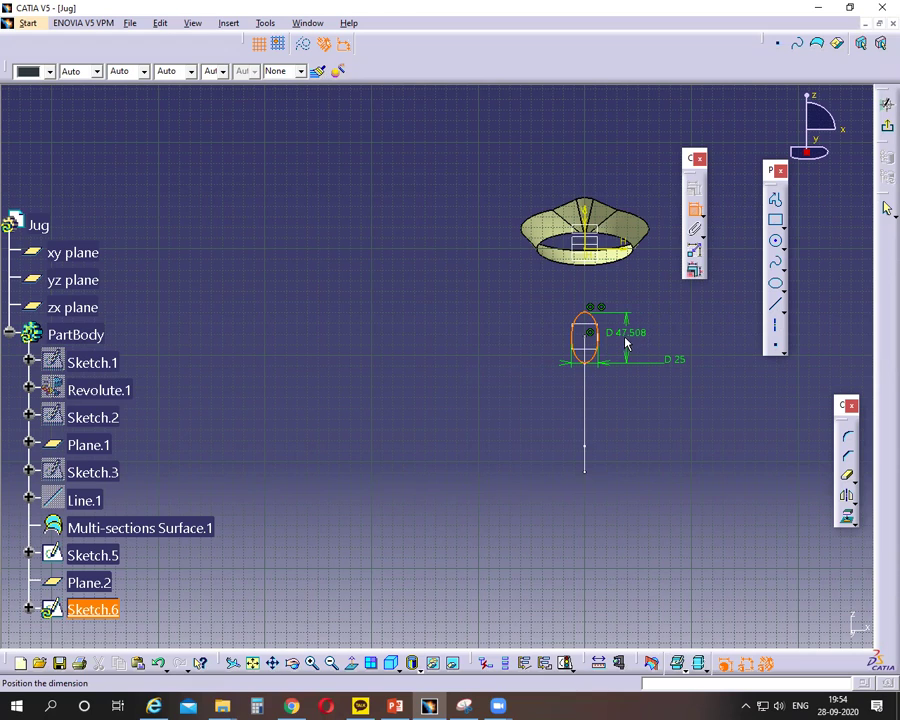
left_click(626, 344)
double_click(622, 340)
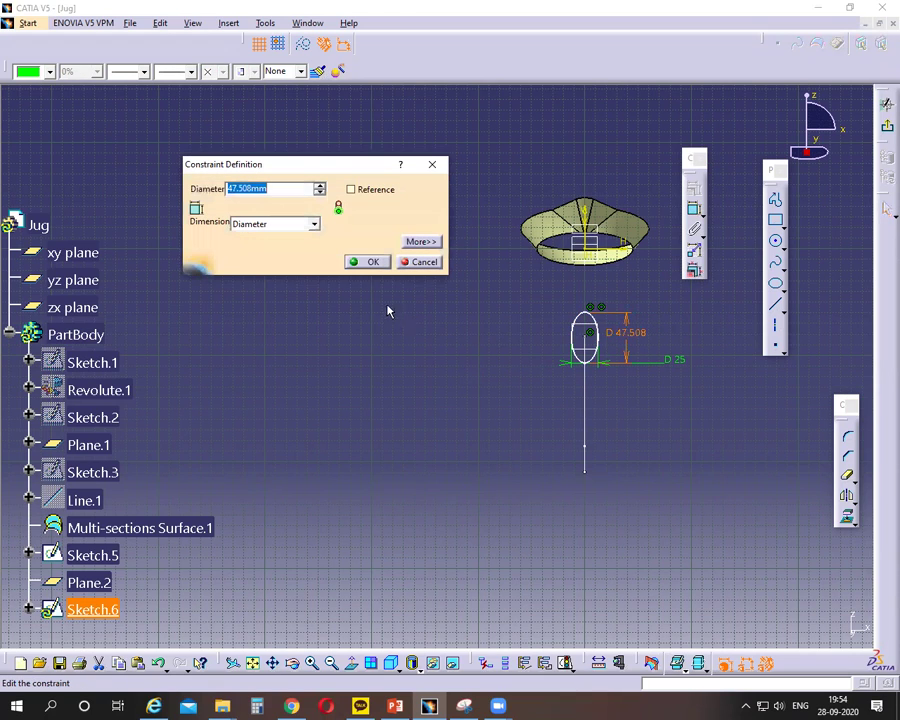
type("10")
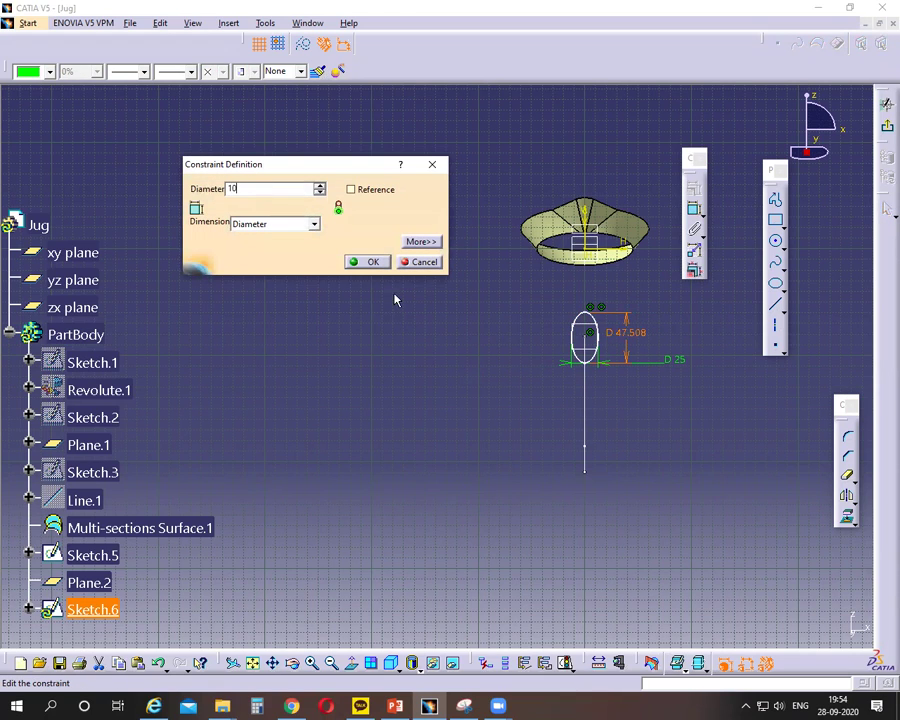
key("Return")
left_click(689, 486)
Constrain the ellipse's centre to be coincident with the upper endpoint of the handle path.
mouse_move(689, 486)
middle_mouse_down()
mouse_move(687, 383)
mouse_move(709, 402)
mouse_move(249, 410)
middle_mouse_up()
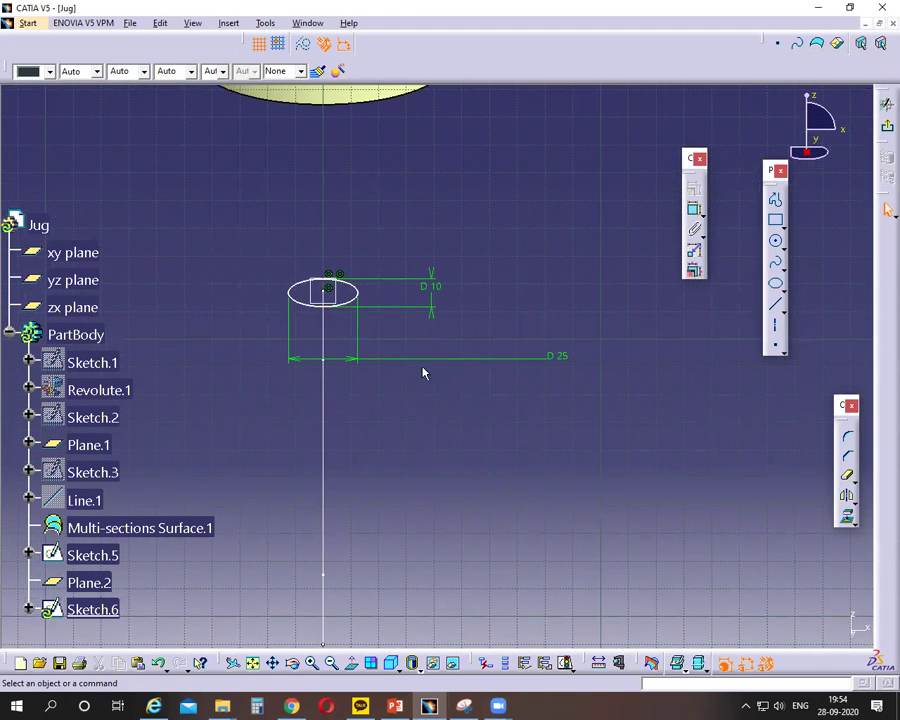
mouse_move(356, 289)
left_mouse_down()
mouse_move(353, 272)
mouse_move(350, 287)
left_mouse_up()
left_click(322, 284)
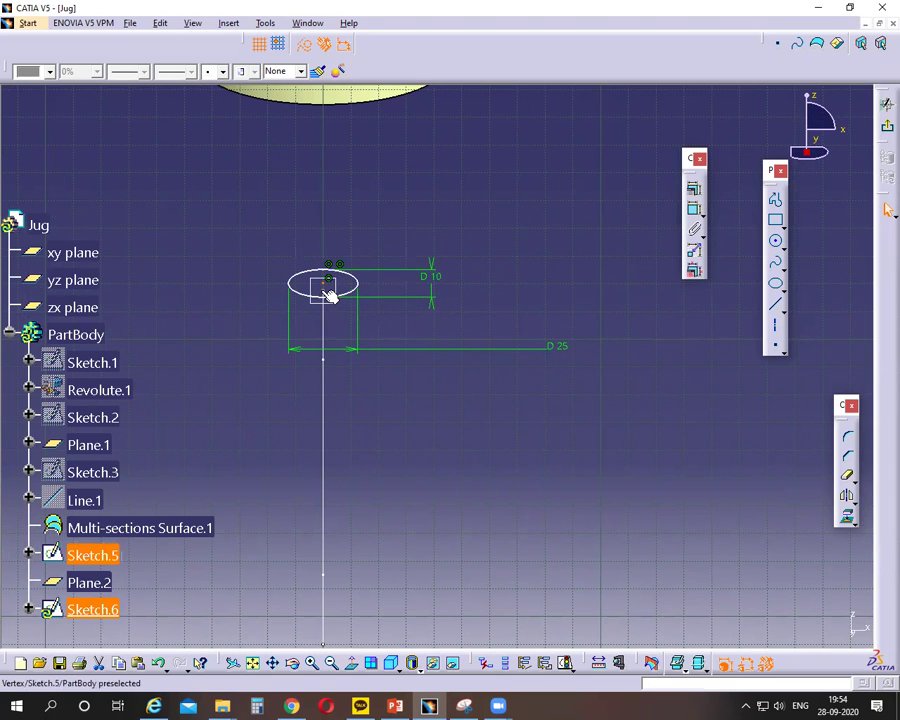
left_click(330, 291, "ctrl")
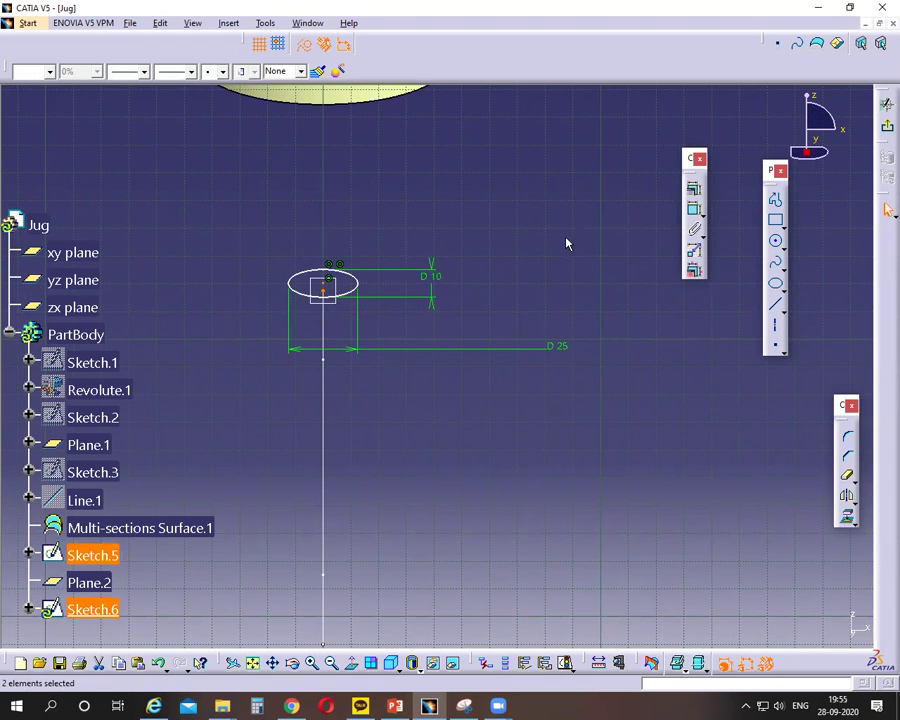
left_click(520, 410)
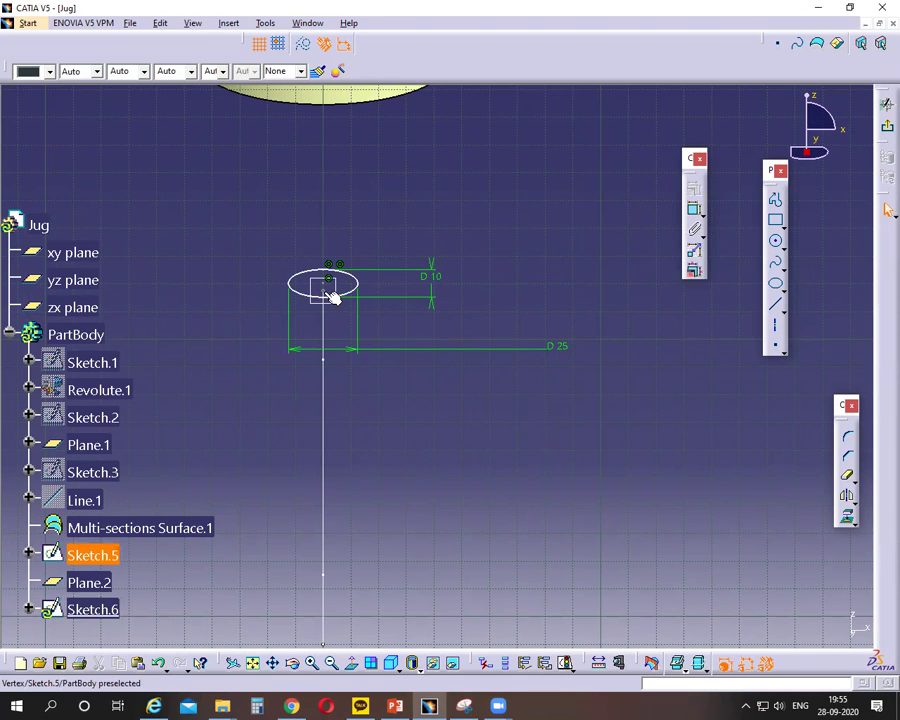
left_click(331, 290)
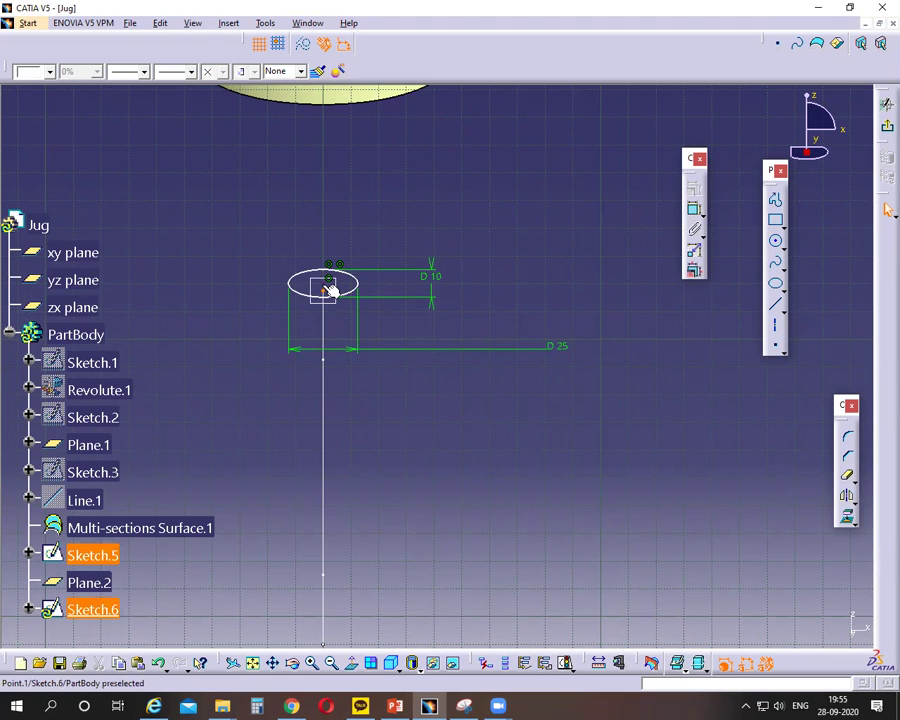
left_click(402, 259)
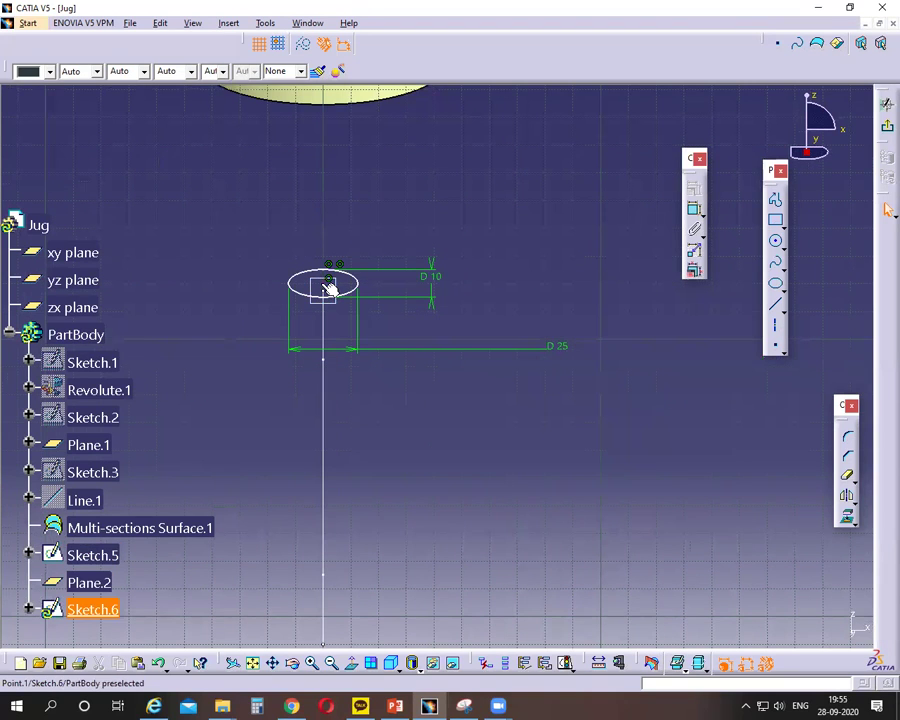
left_click(331, 290)
left_click(330, 293, "ctrl")
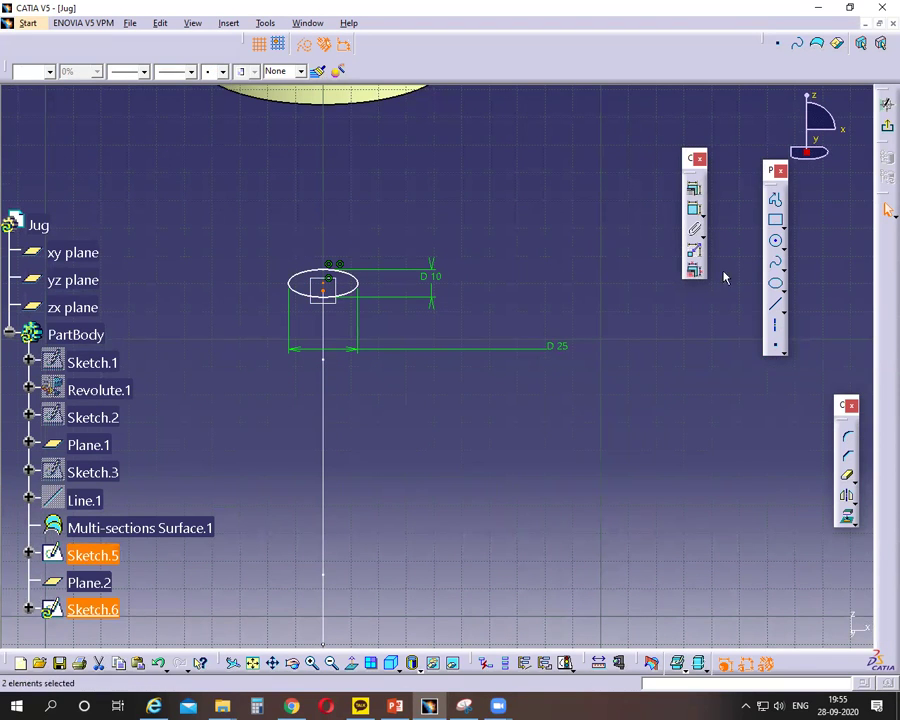
left_click(694, 192)
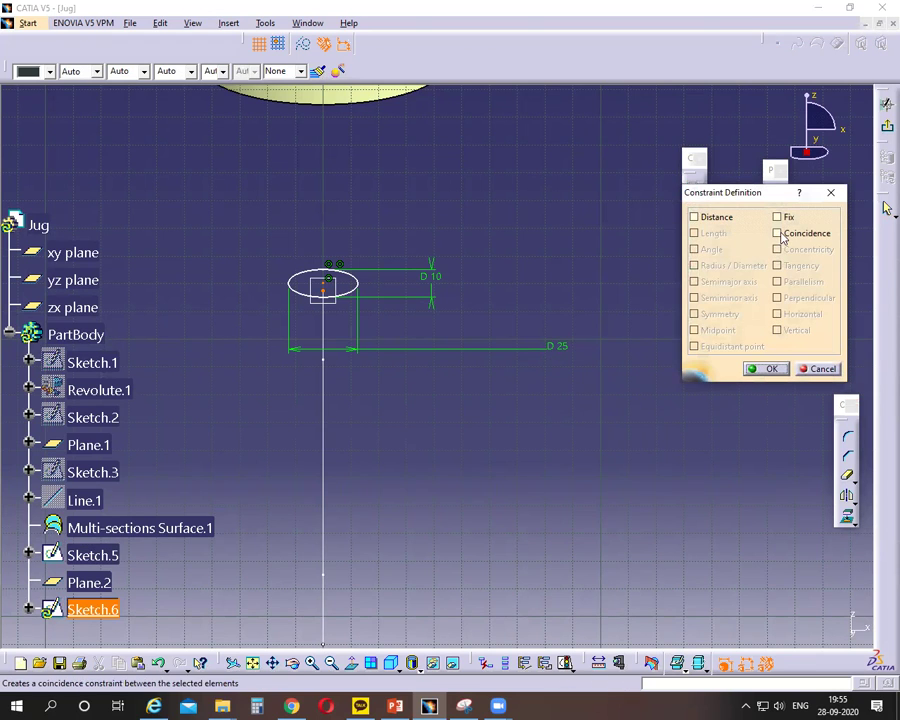
left_click(779, 233)
left_click(766, 368)
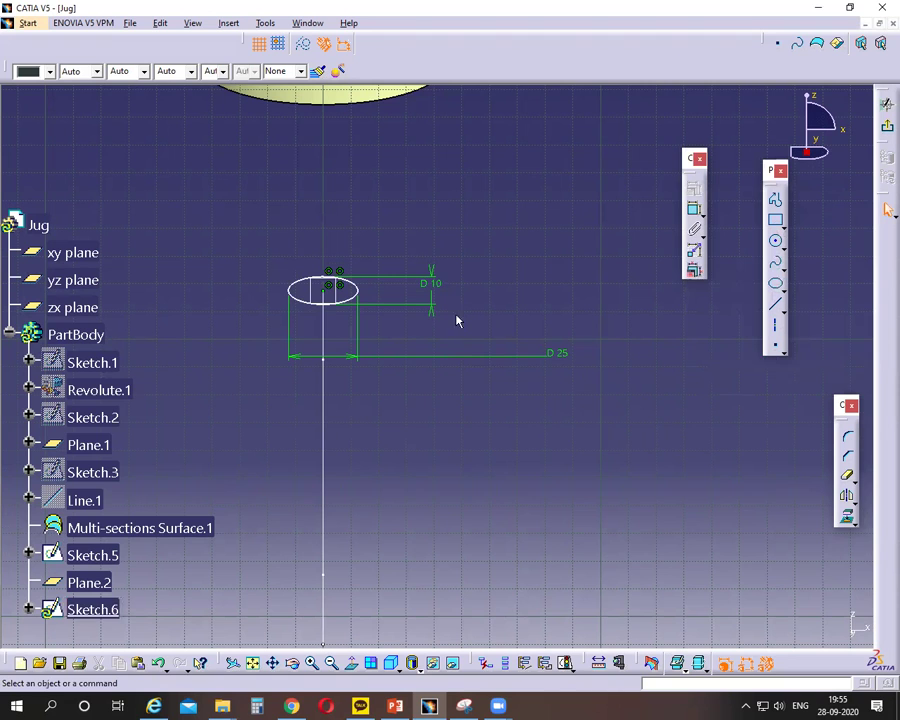
Exit the ellipse sketch and show the jug's hidden revolved body, Revolute.1.
mouse_move(443, 288)
left_mouse_down()
mouse_move(414, 276)
mouse_move(430, 272)
mouse_move(432, 255)
left_mouse_up()
mouse_move(548, 335)
middle_mouse_down()
mouse_move(536, 370)
mouse_move(565, 424)
middle_mouse_up()
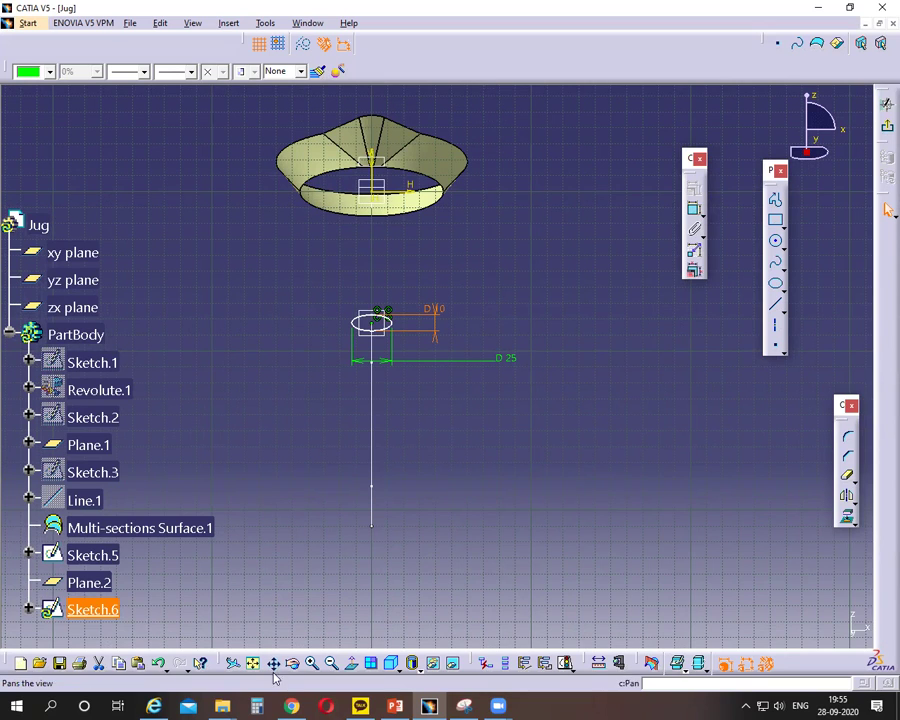
left_click(883, 133)
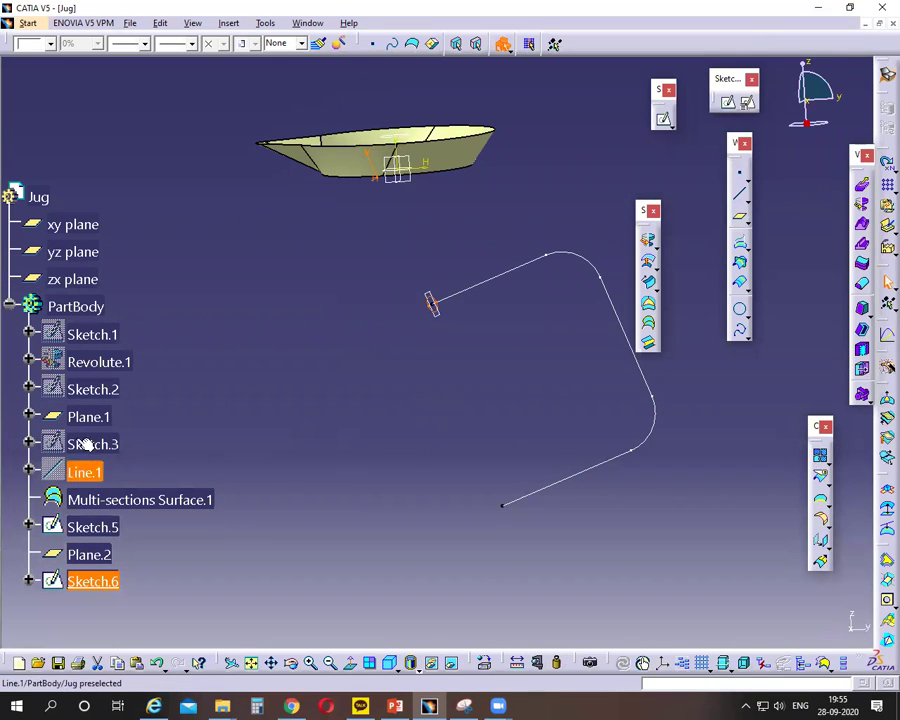
right_click(104, 372)
left_click(134, 410)
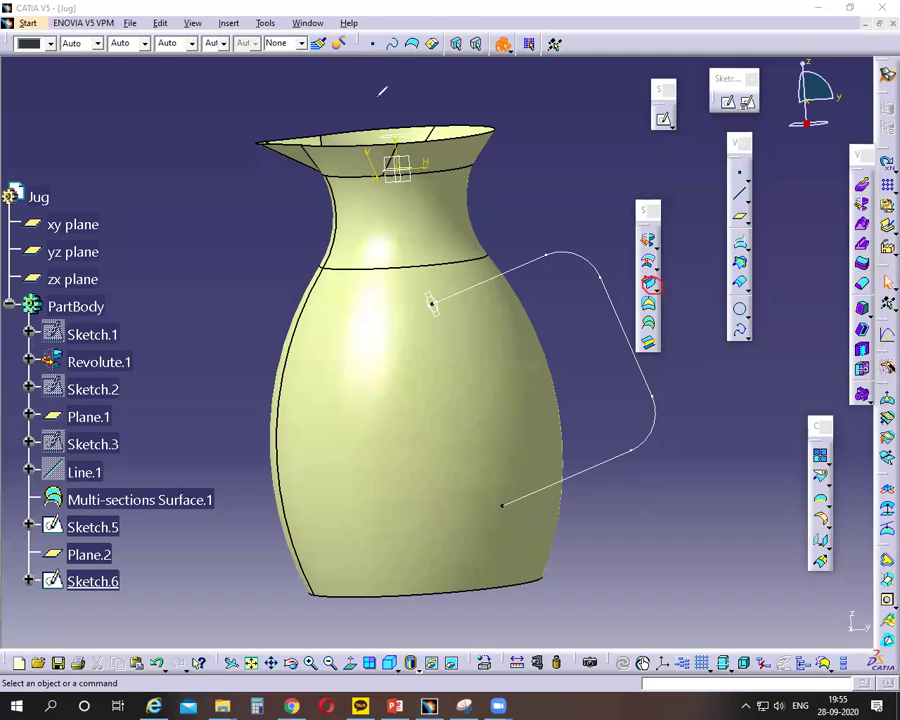
Create the handle as a swept surface with the ellipse Sketch.6 as profile and the handle path Sketch.5 as guide curve.
left_click(648, 284)
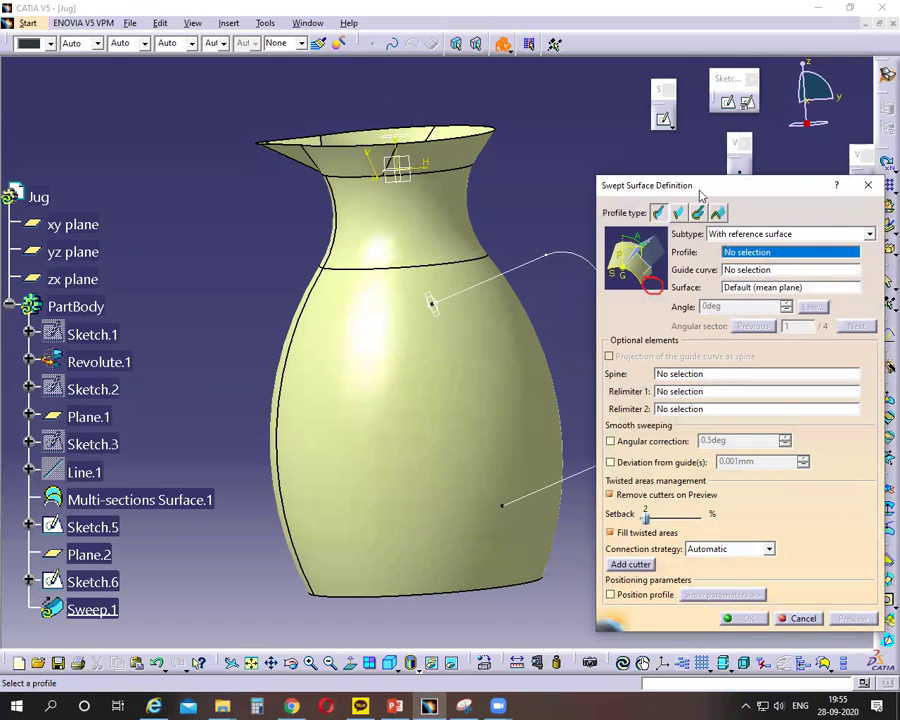
left_click_drag(696, 193, 201, 198)
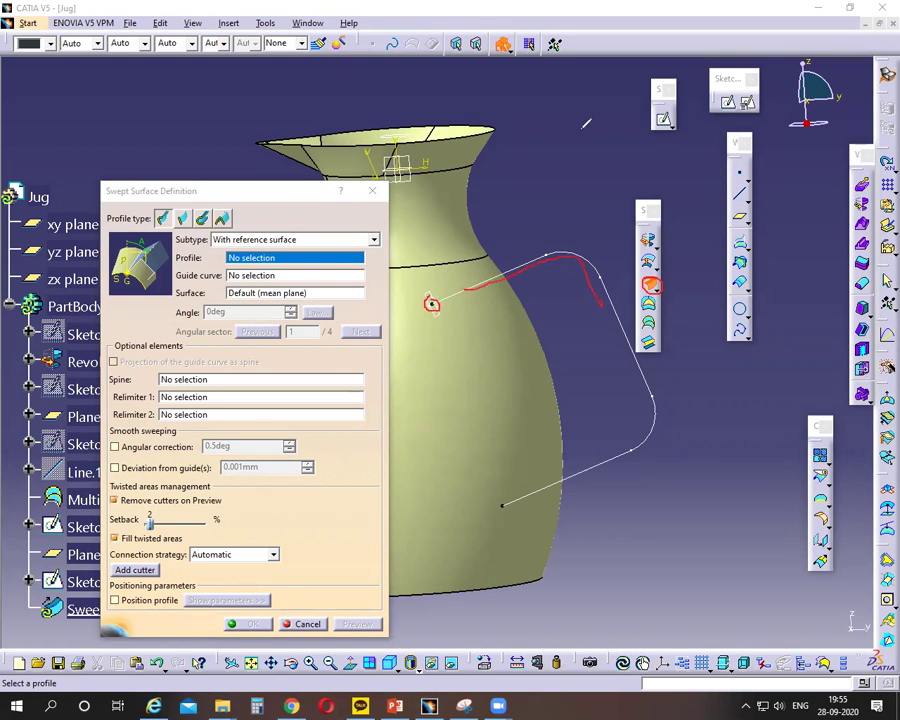
key("e")
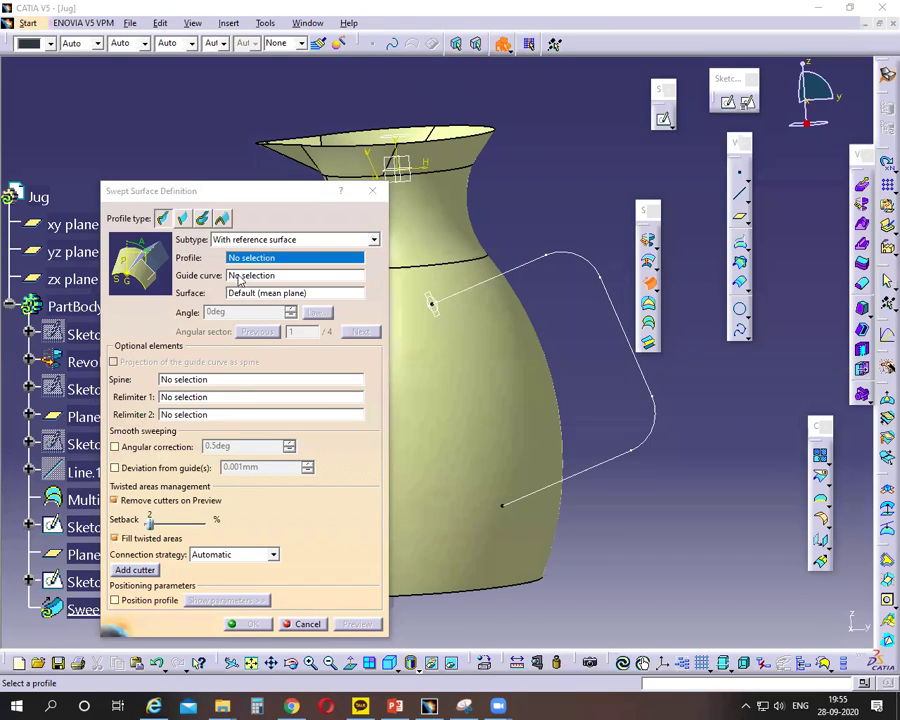
left_click(435, 309)
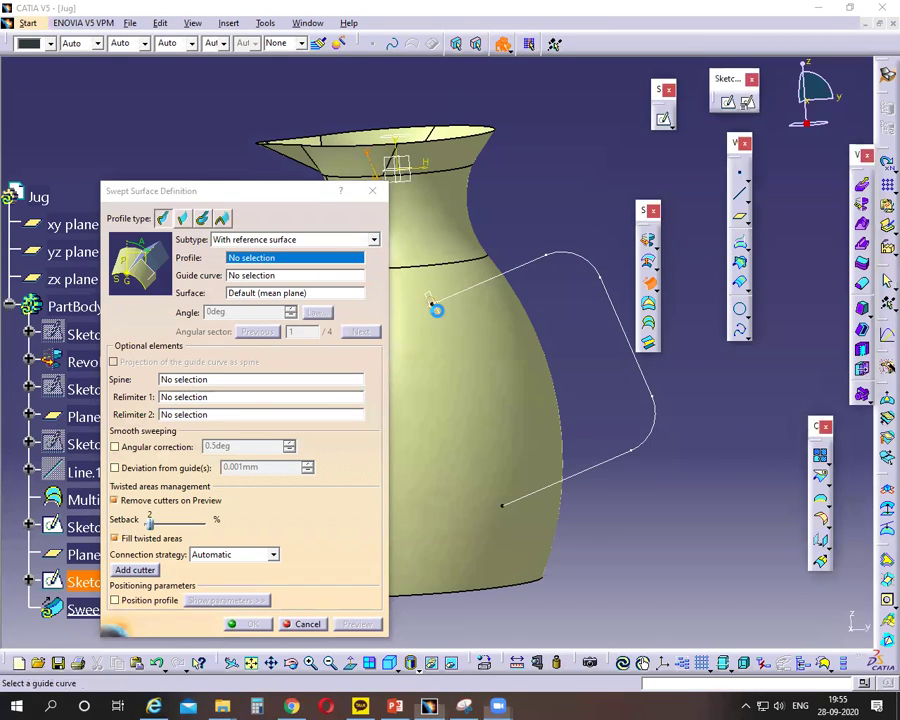
left_click(543, 270)
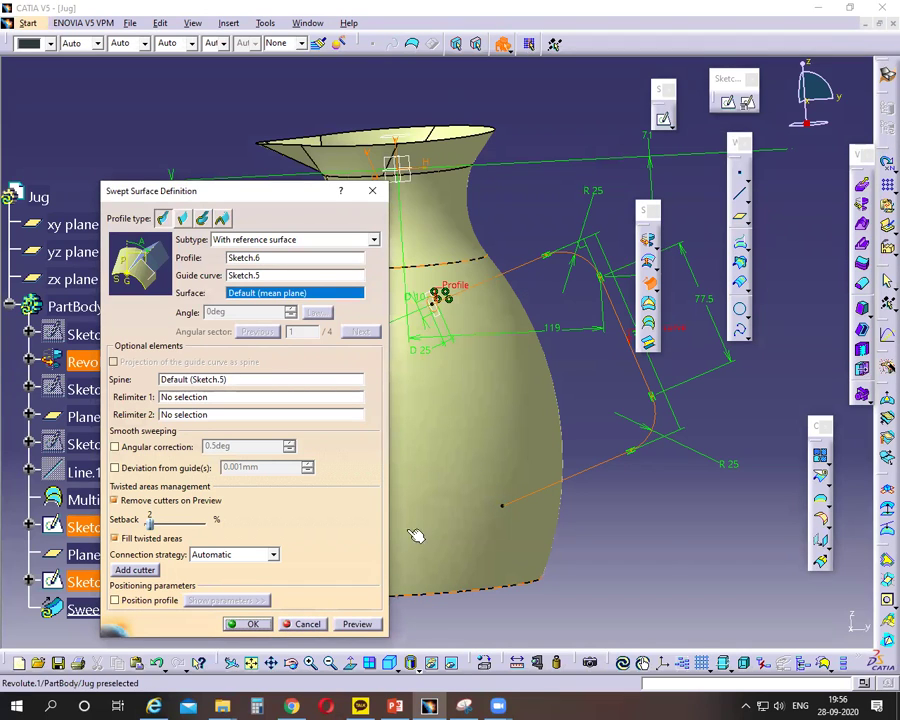
left_click(250, 624)
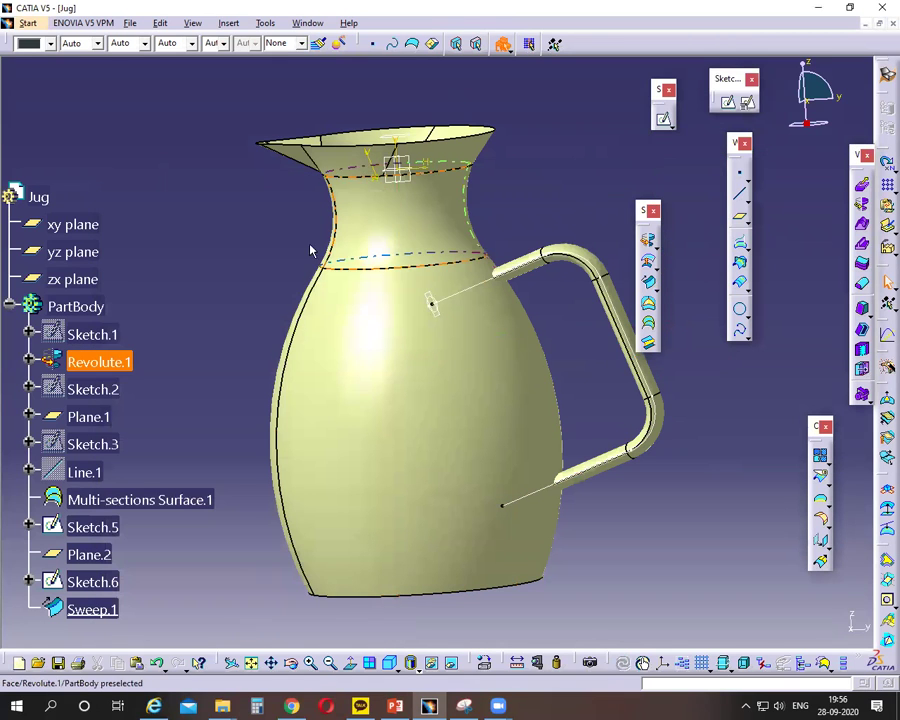
mouse_move(241, 257)
middle_mouse_down()
mouse_move(321, 466)
mouse_move(541, 441)
mouse_move(309, 325)
mouse_move(255, 336)
mouse_move(319, 446)
mouse_move(233, 381)
mouse_move(396, 588)
middle_mouse_up()
Switch to the PowerPoint drawing slide, read the notes on the main body's thickness and the handle's closed surface, and return to CATIA.
key("alt+Tab")
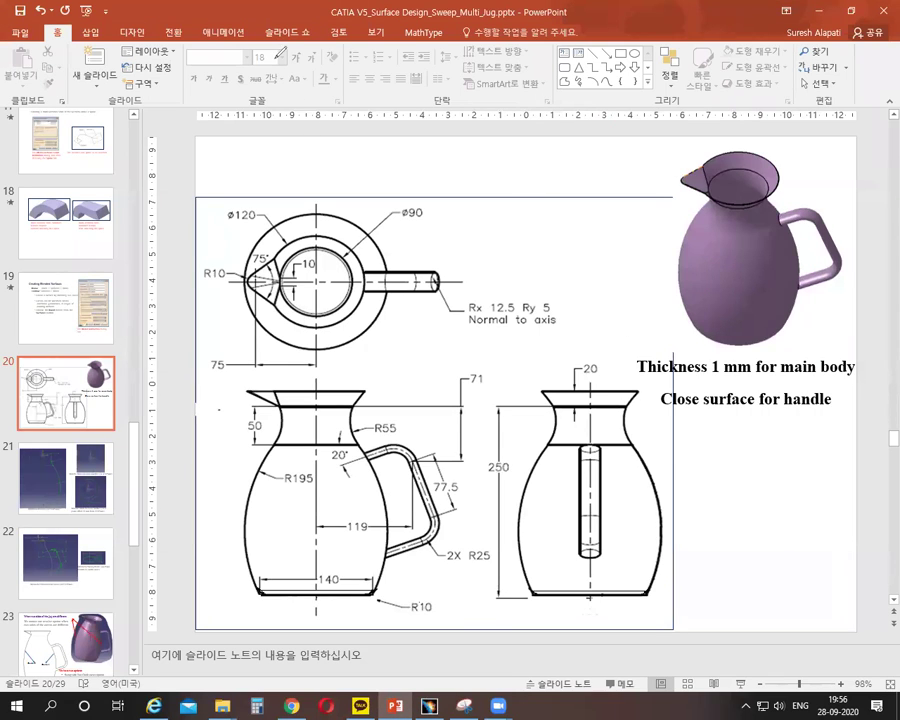
mouse_move(427, 705)
left_click_drag(648, 366, 797, 370)
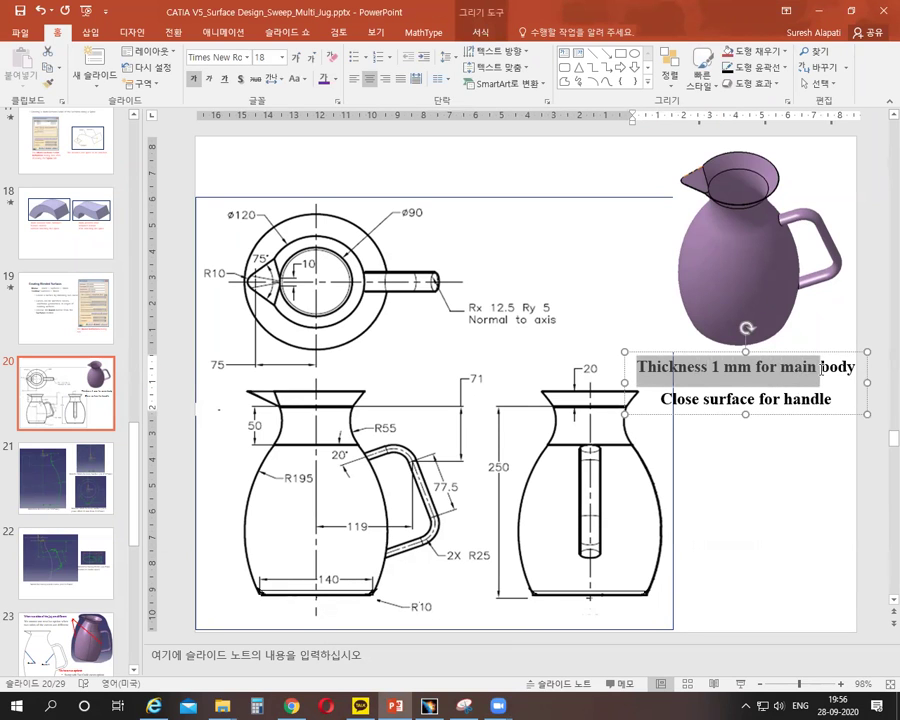
left_click(740, 208)
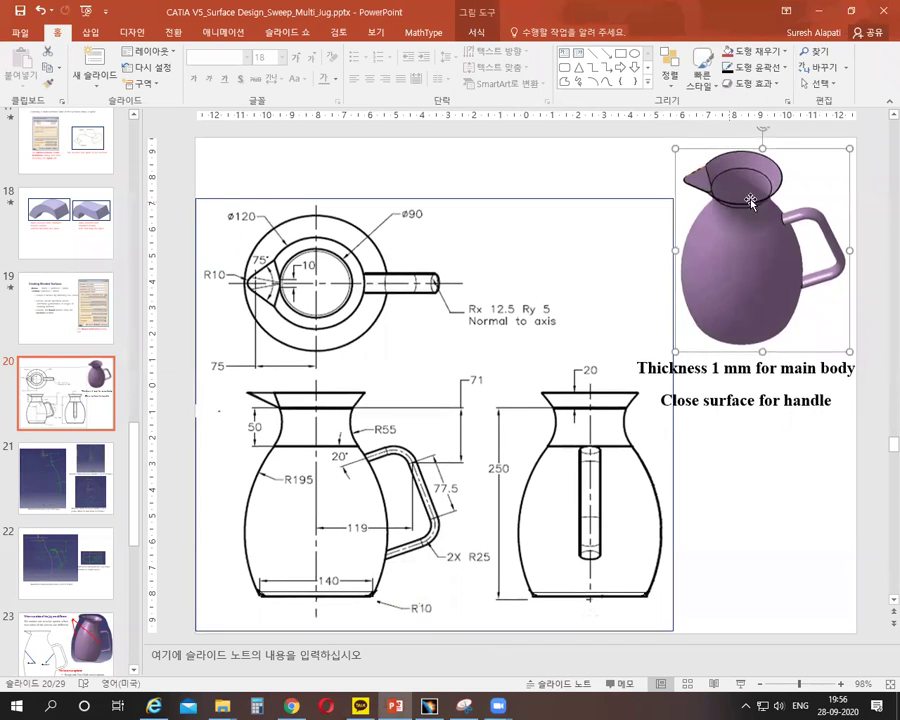
left_click(709, 401)
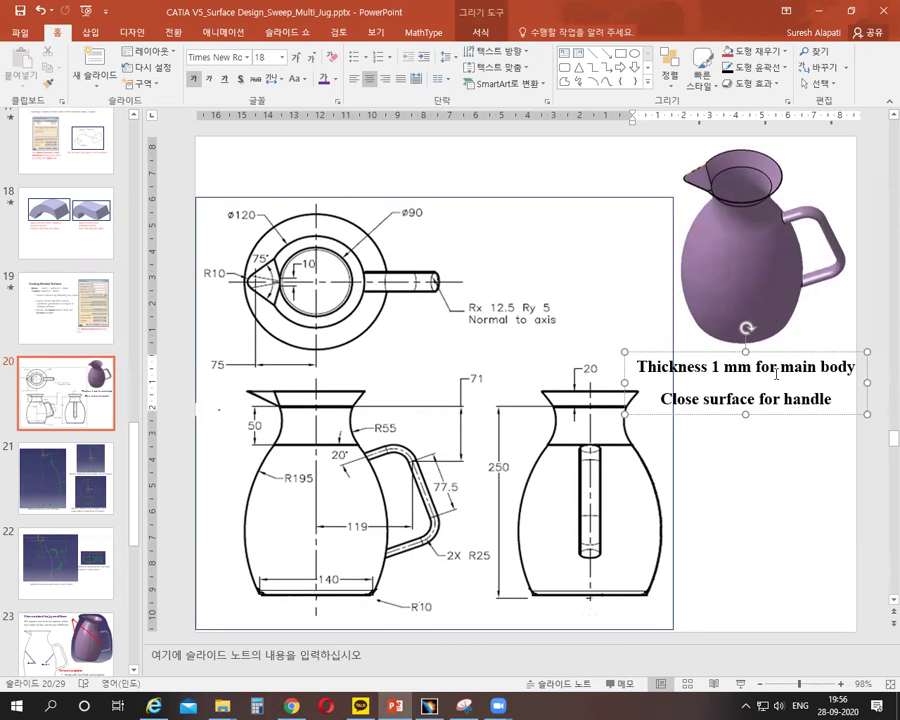
left_click(428, 703)
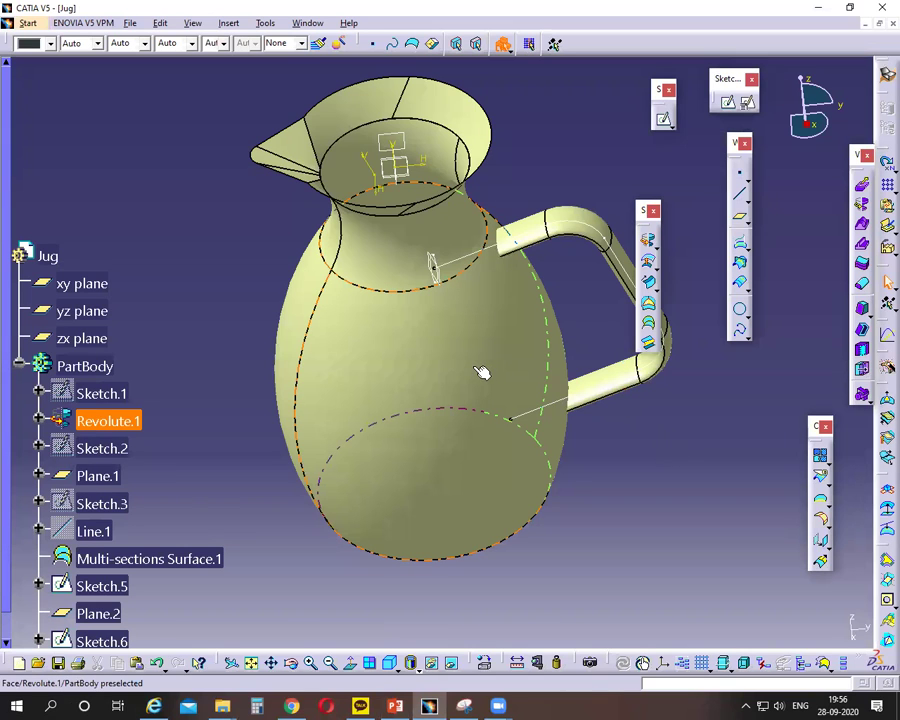
middle_click_drag(633, 531, 743, 474, "ctrl")
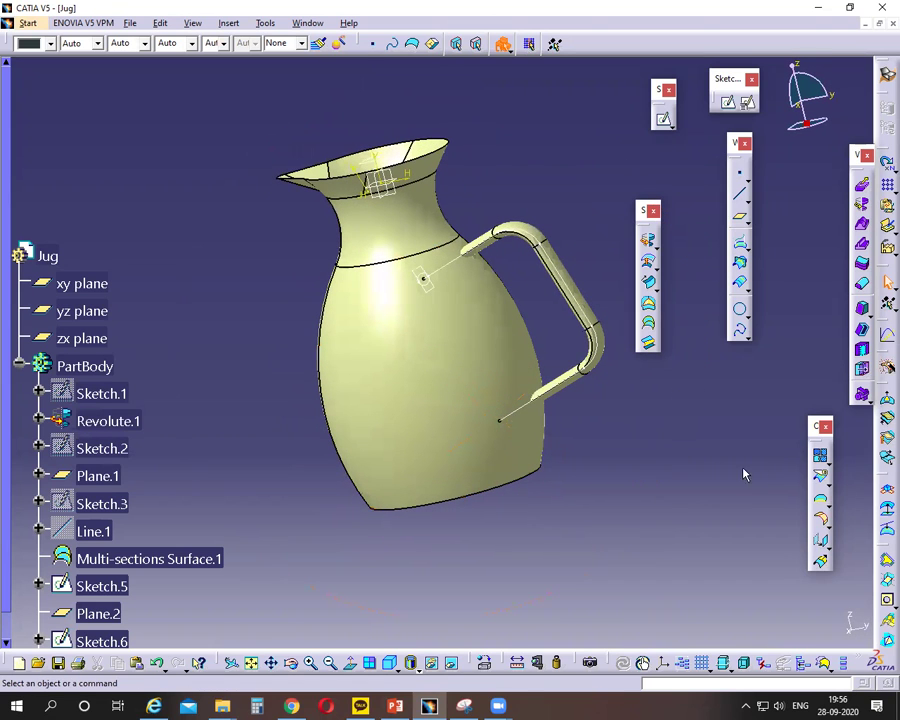
left_click(821, 459)
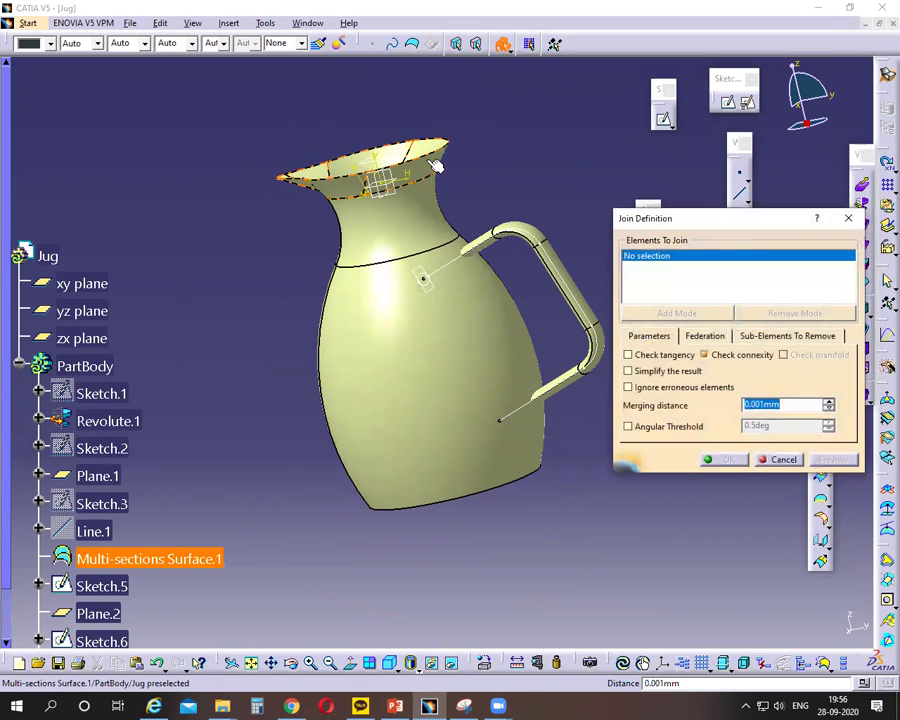
left_click(436, 165)
left_click(434, 366)
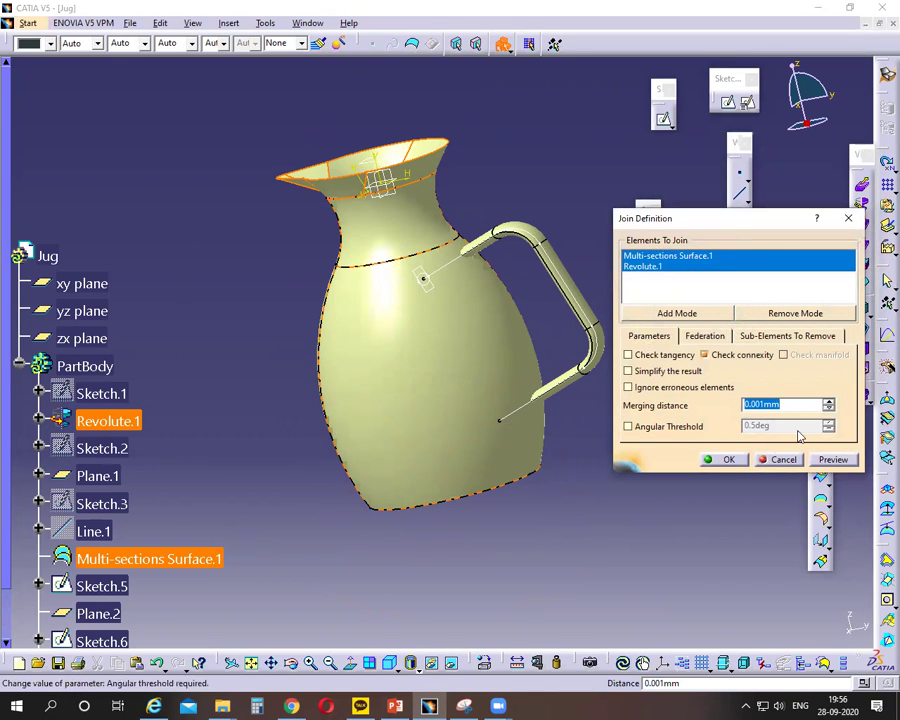
left_click(775, 459)
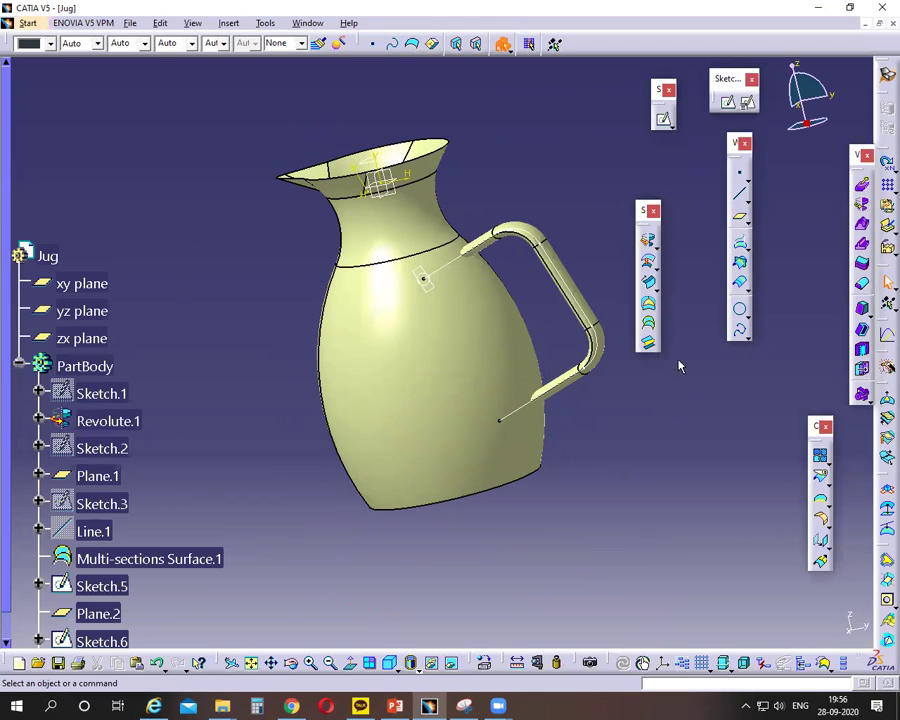
Thicken the revolved body surface, Revolute.1, with a first offset of 0.5 mm and a second offset of 0.5 mm.
left_click(862, 265)
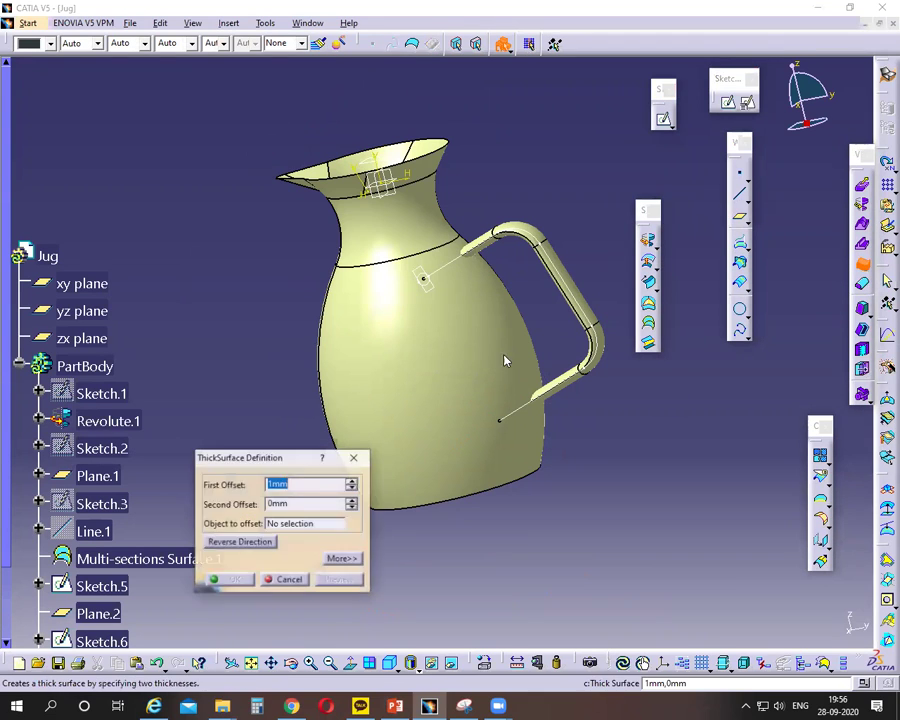
left_click(408, 451)
type("0.5")
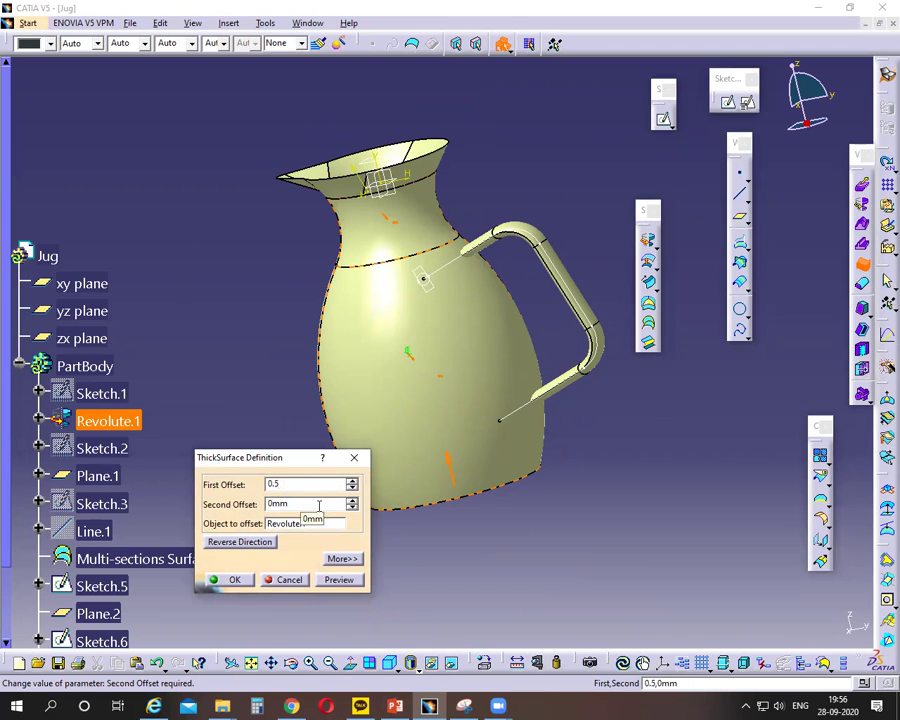
key("Tab")
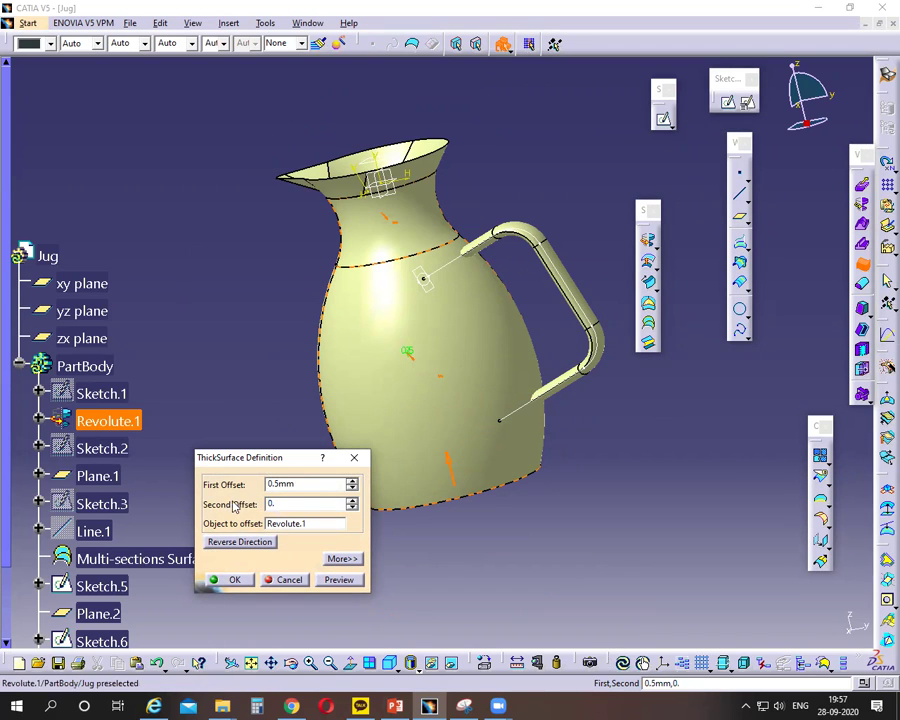
left_click(234, 580)
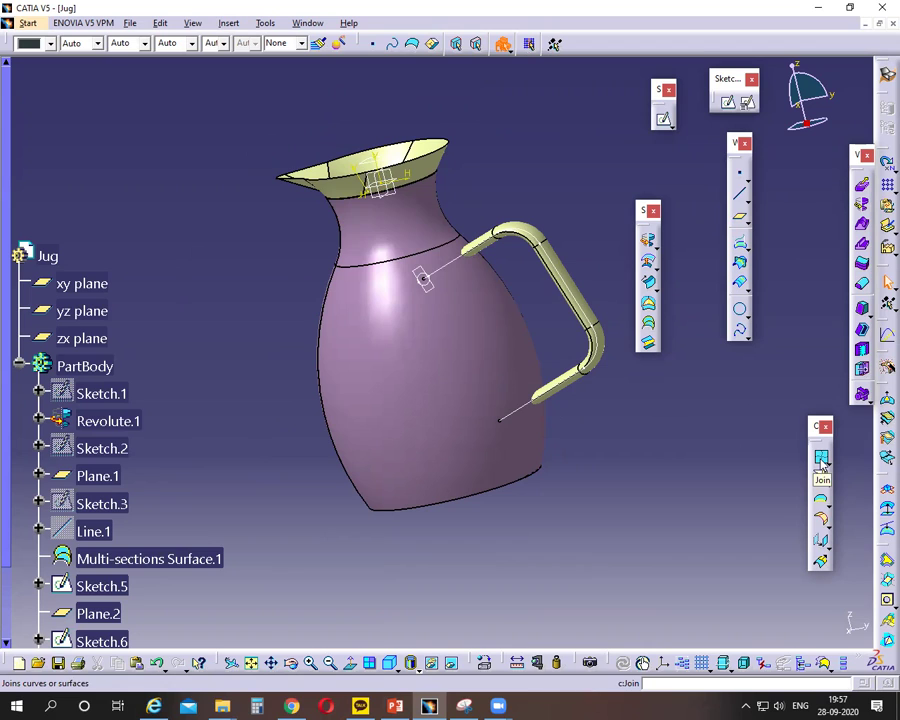
Thicken the spout's Multi-sections Surface.1 with first and second offsets of 0.5 mm each.
left_click(432, 168)
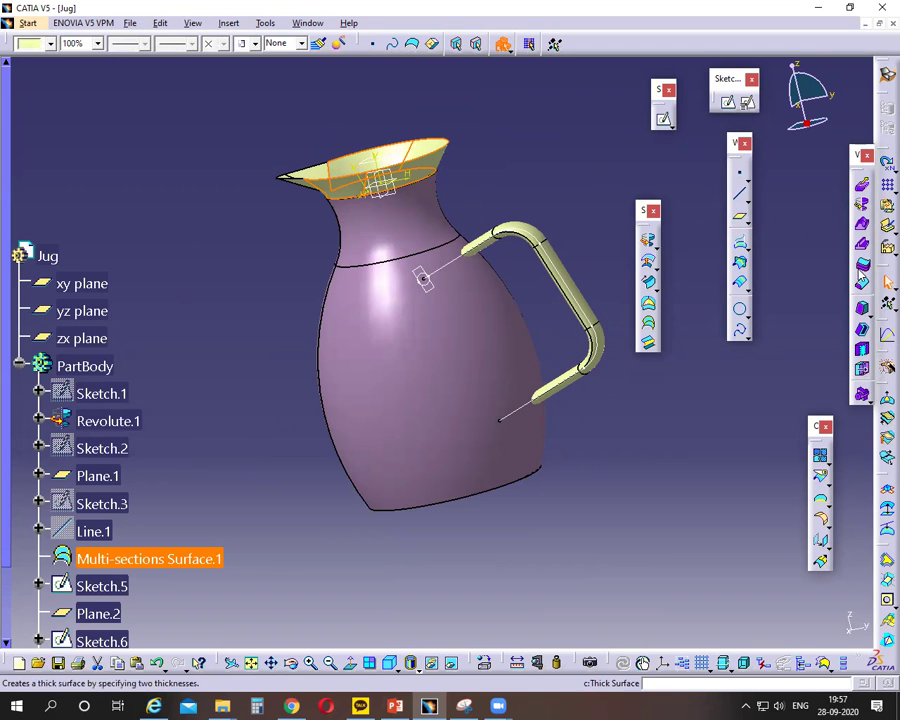
left_click(862, 263)
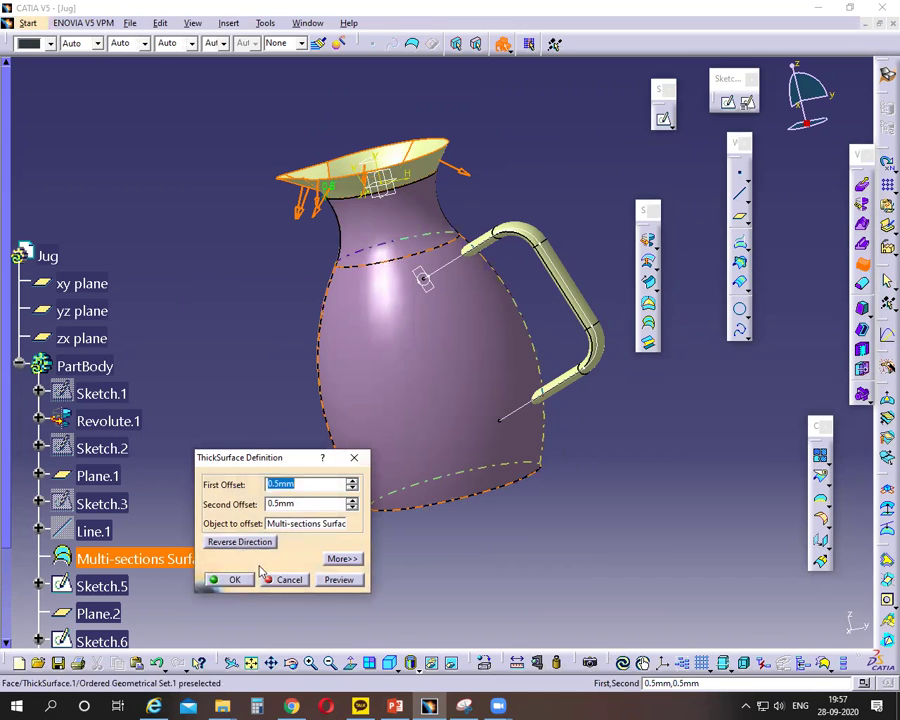
left_click(228, 579)
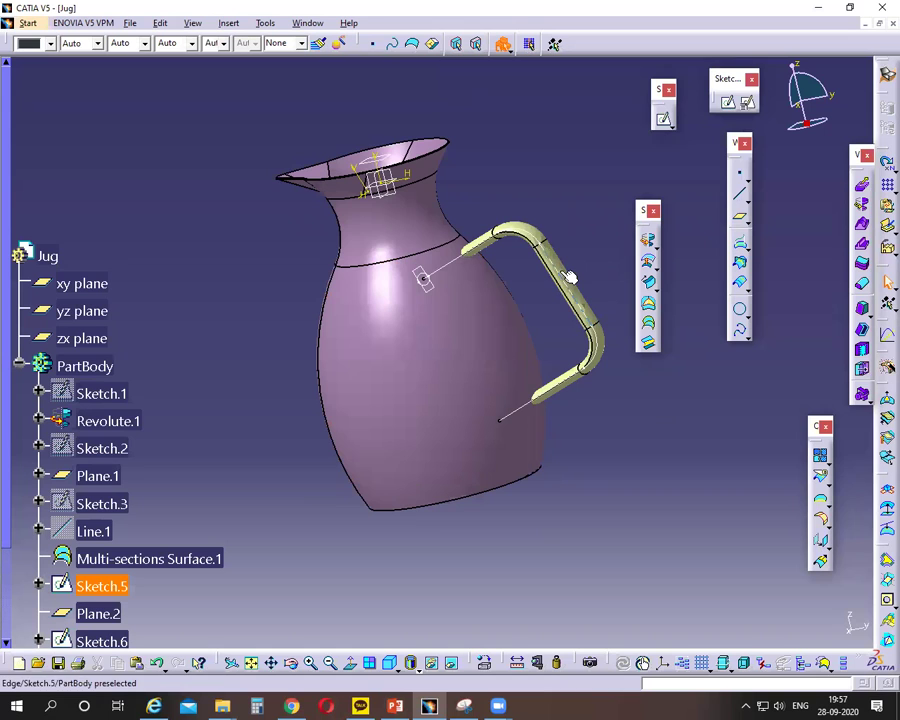
middle_click_drag(508, 181, 566, 281)
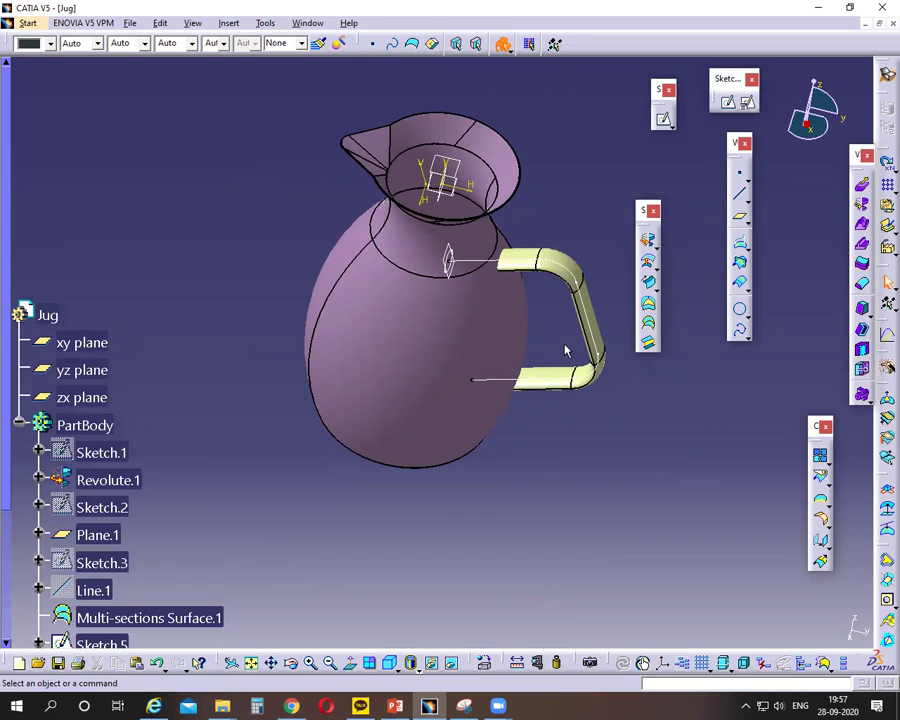
Switch to the PowerPoint drawing slide, underline the body thickness and handle closing notes in the slide show, clear the markings and return to CATIA.
scroll(565, 350, "down", 4)
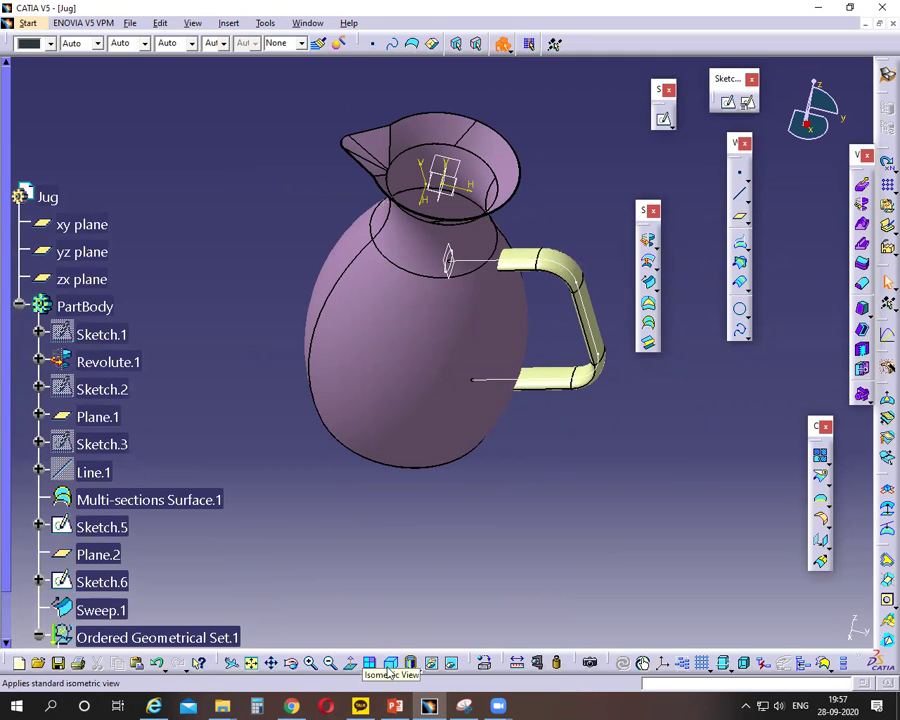
left_click(395, 706)
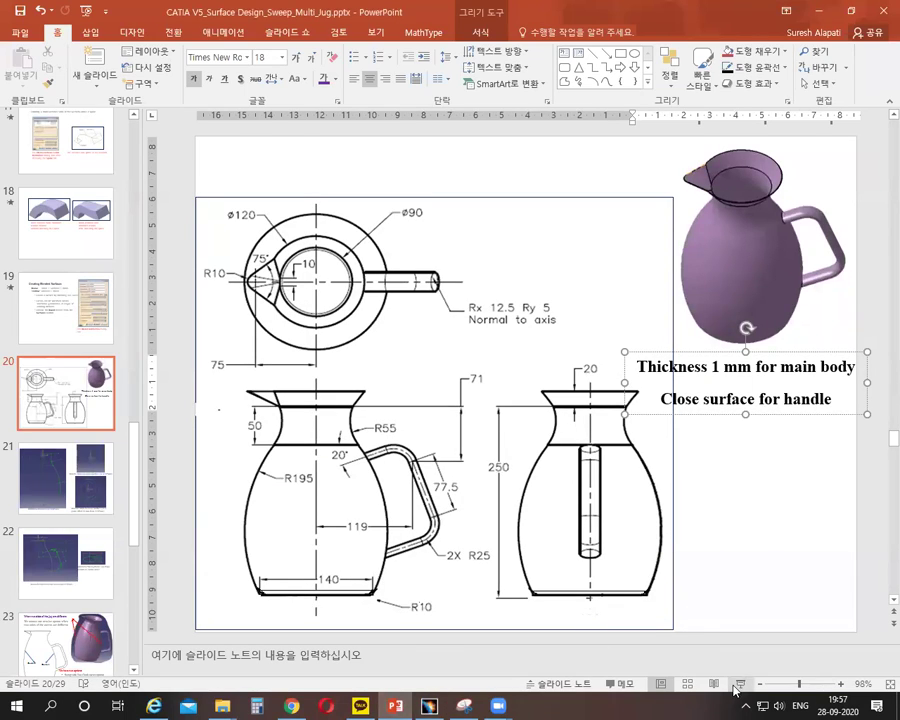
left_click(740, 684)
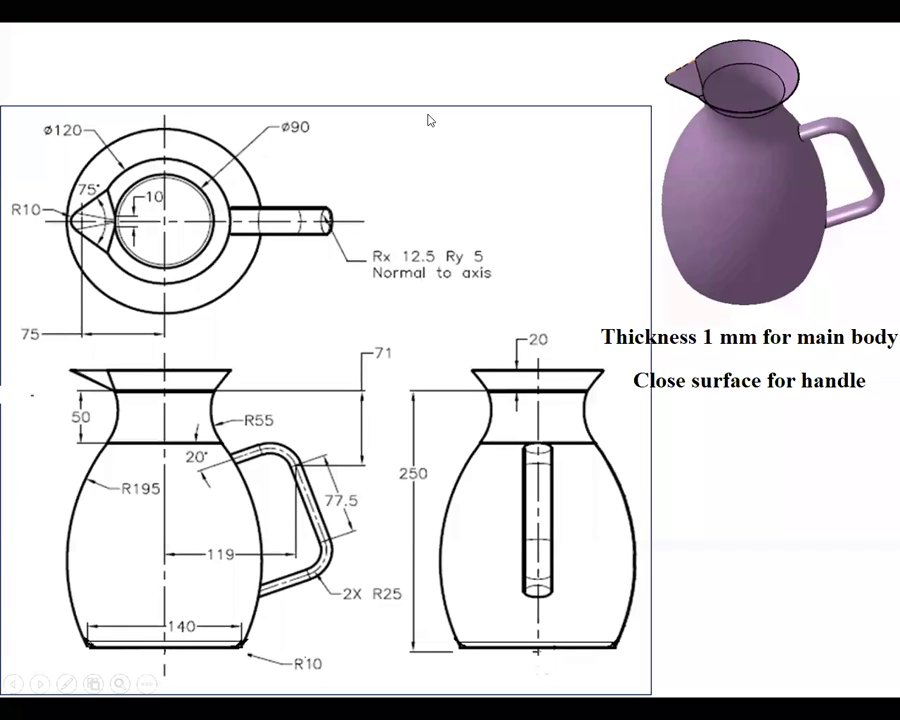
key("ctrl+p")
left_click_drag(603, 345, 835, 349)
left_click_drag(640, 394, 865, 396)
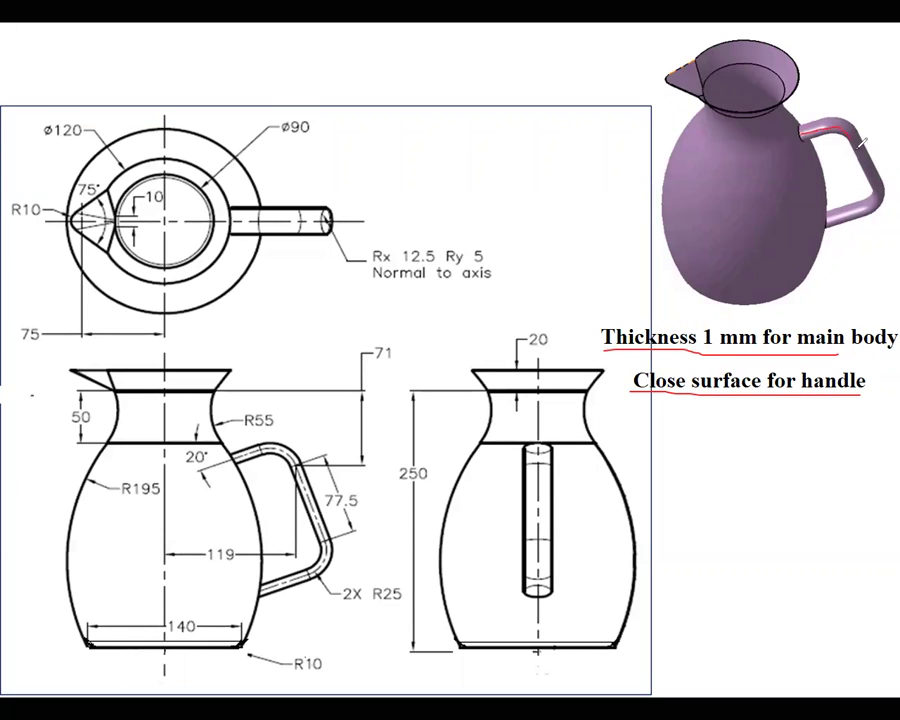
key("e")
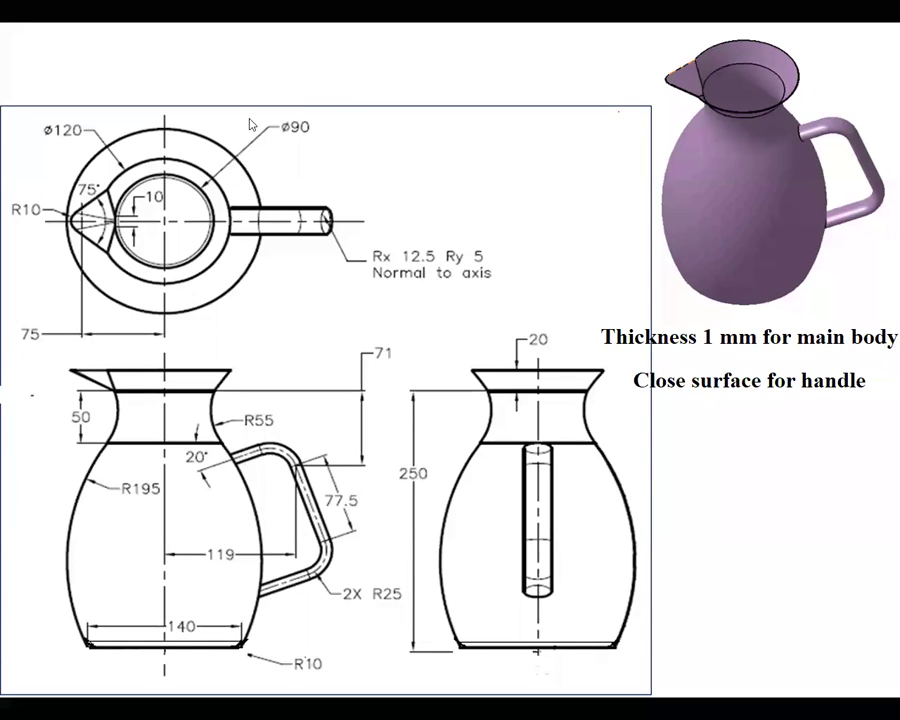
key("Escape")
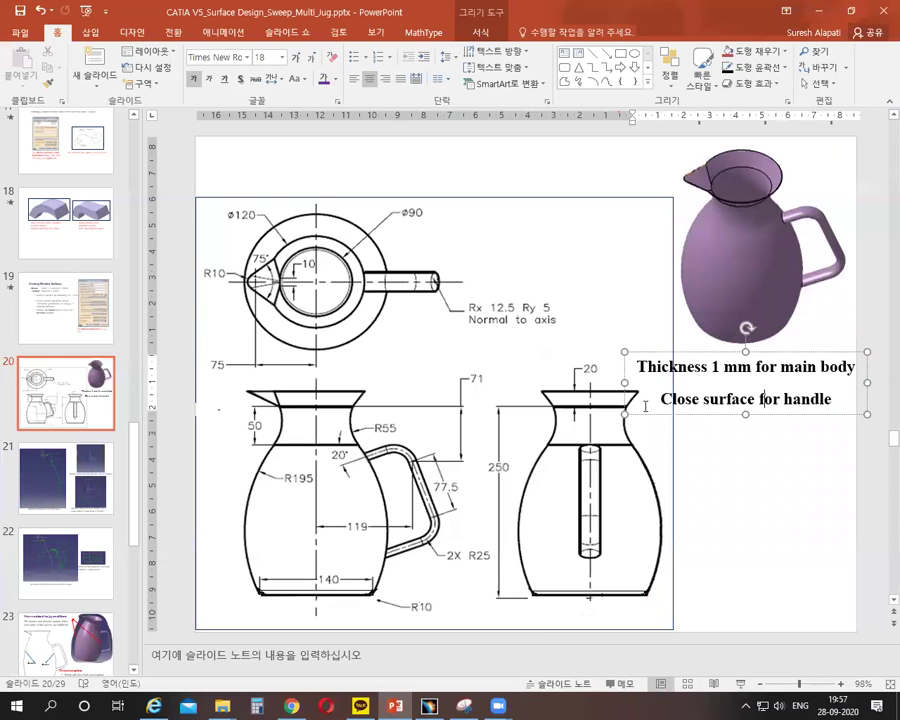
left_click(429, 705)
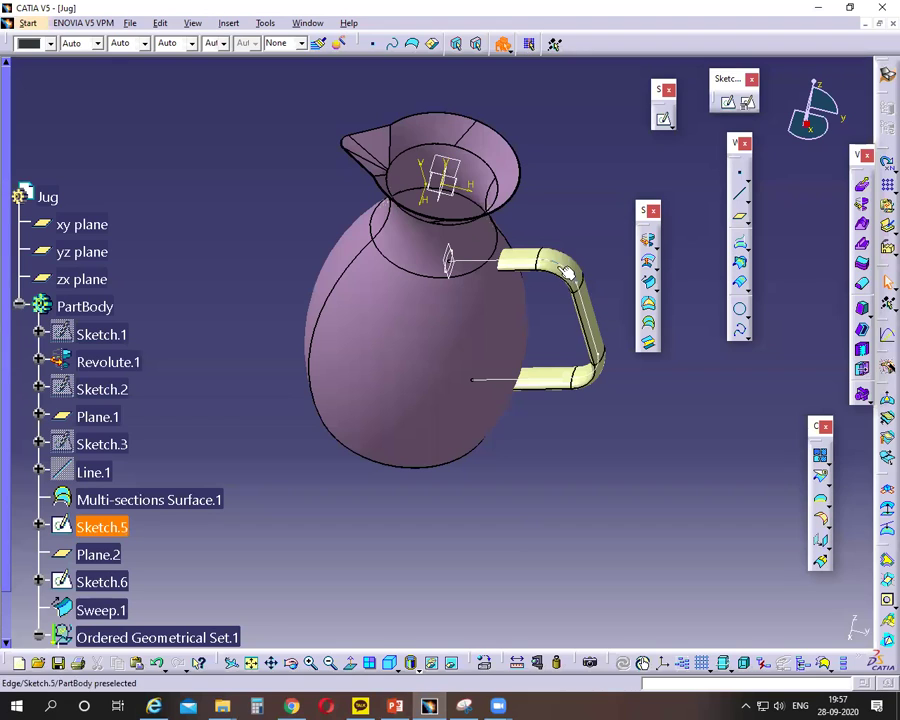
left_click(524, 254)
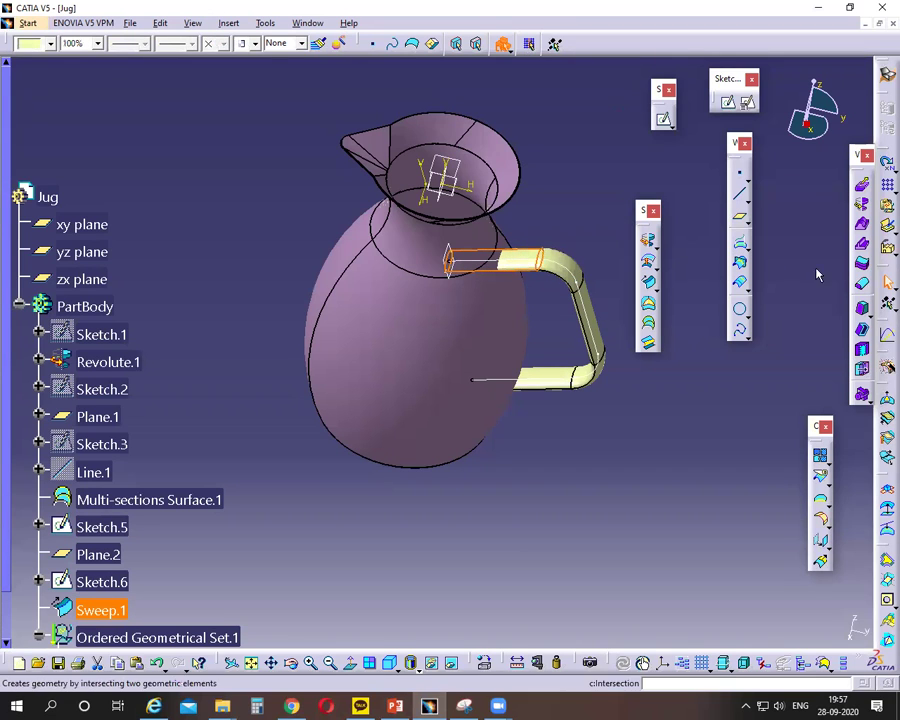
left_click(862, 283)
left_click(510, 272)
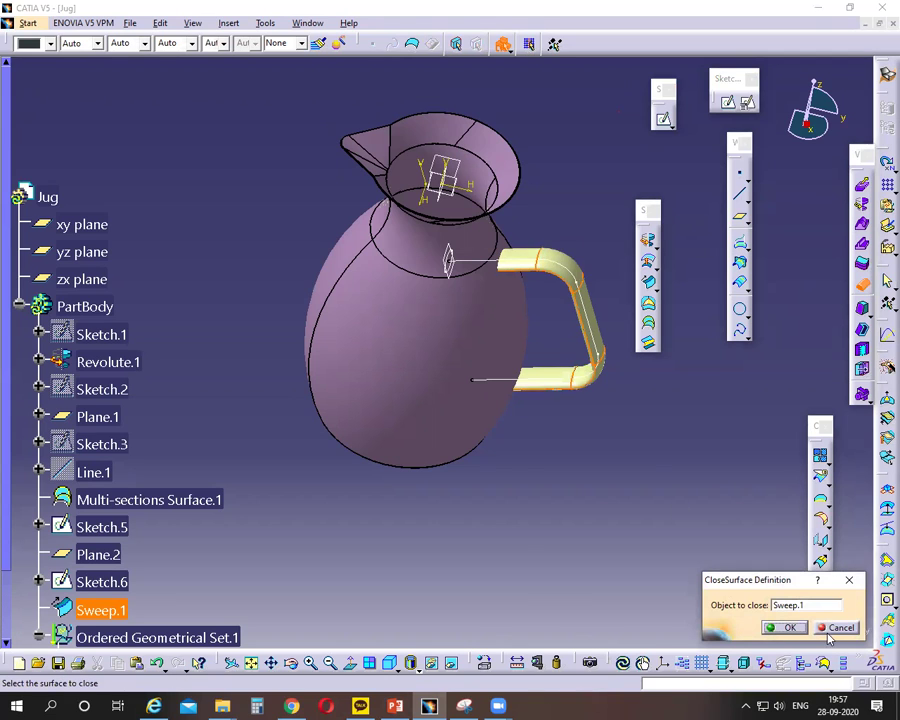
left_click(560, 266)
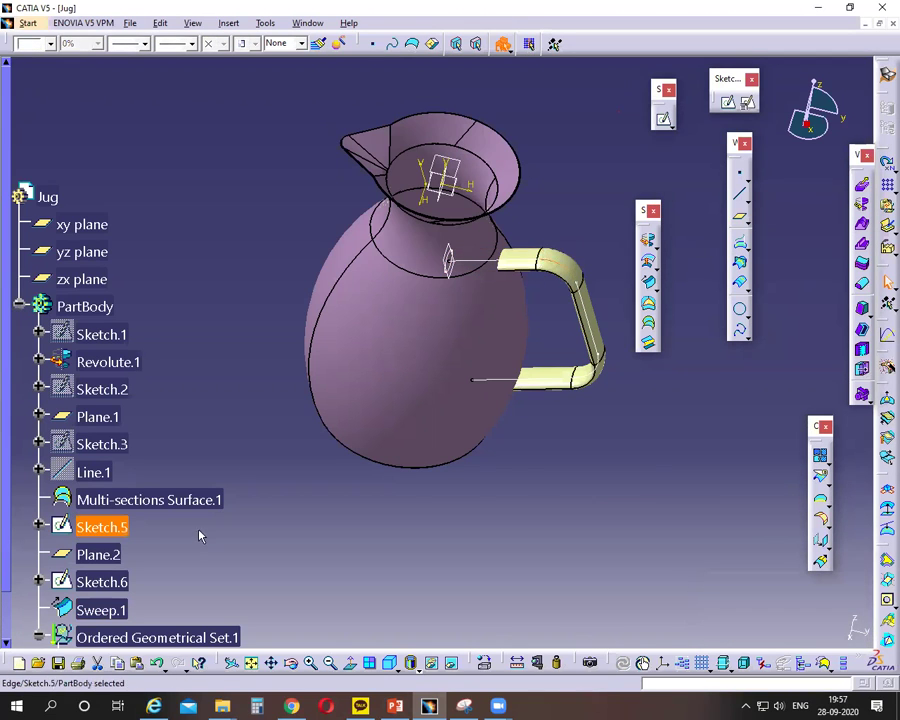
left_click(648, 322)
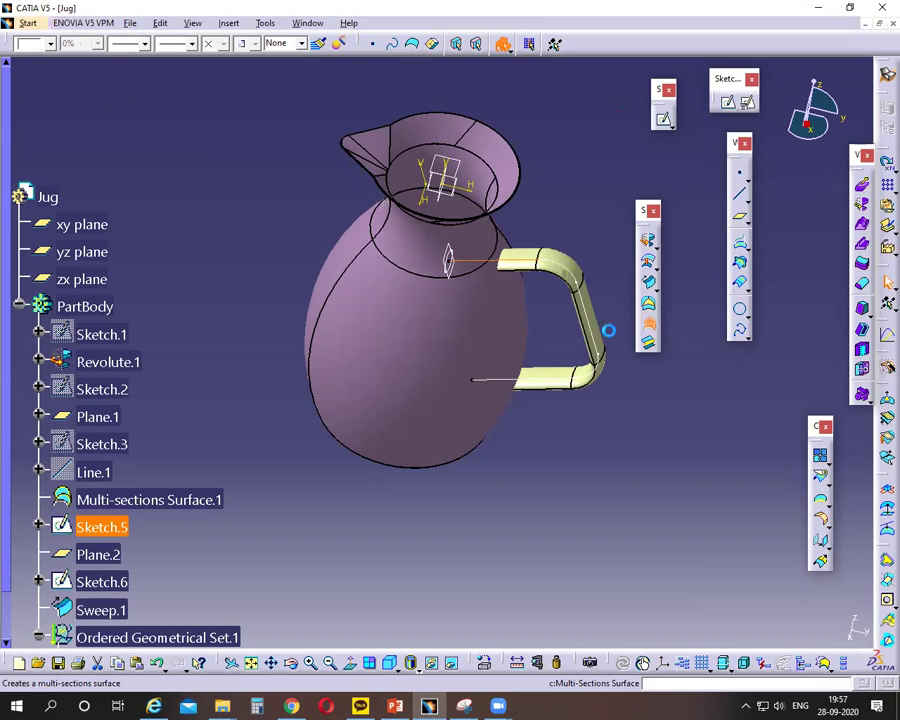
left_click(715, 420)
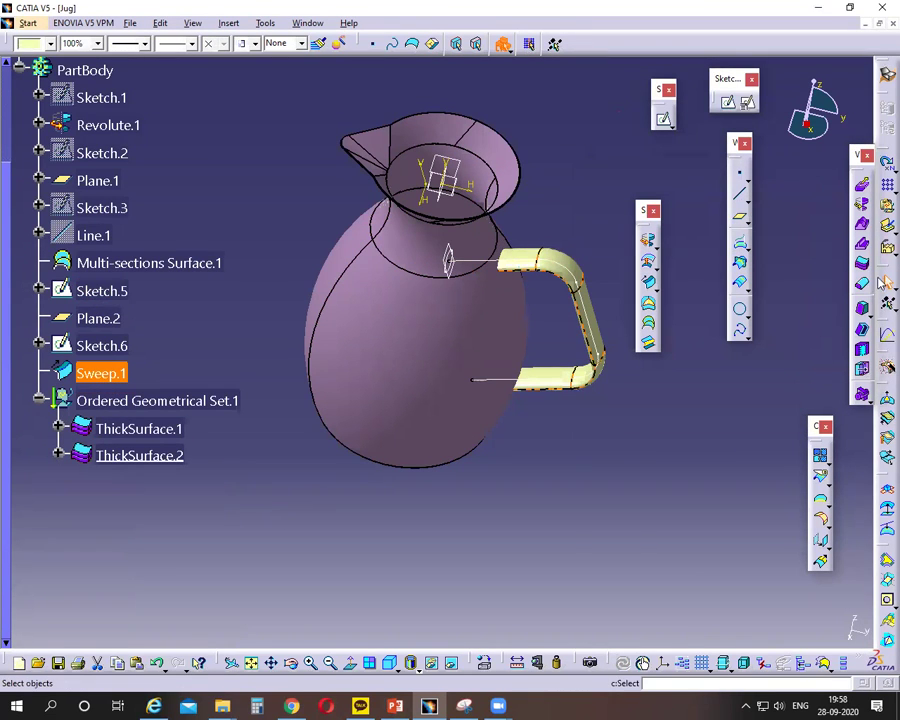
Close the swept handle surface, Sweep.1, into a solid with Close Surface and hide Sweep.1.
left_click(862, 284)
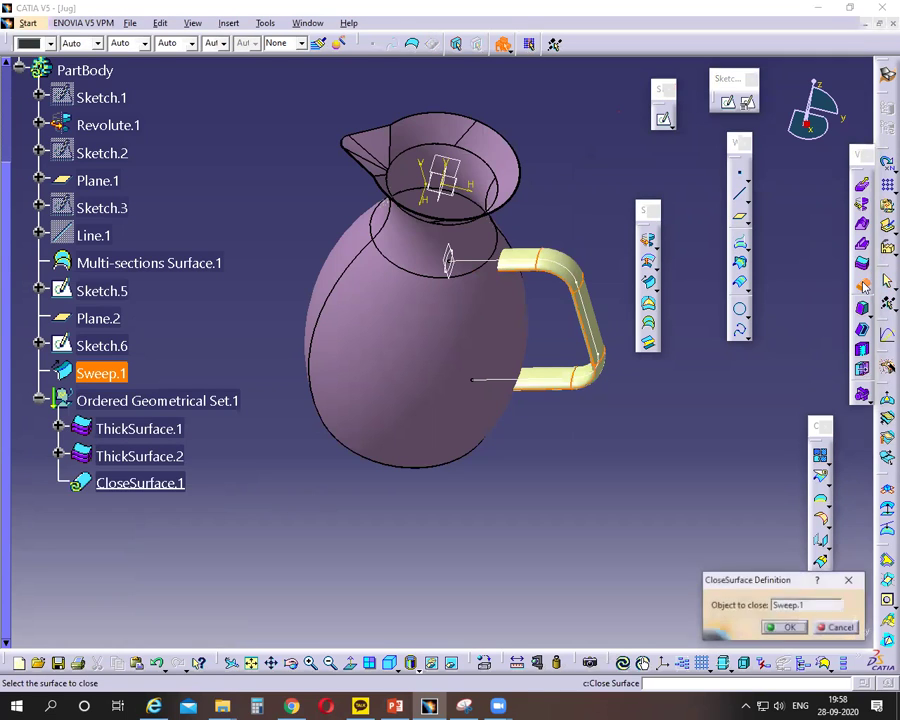
left_click(781, 628)
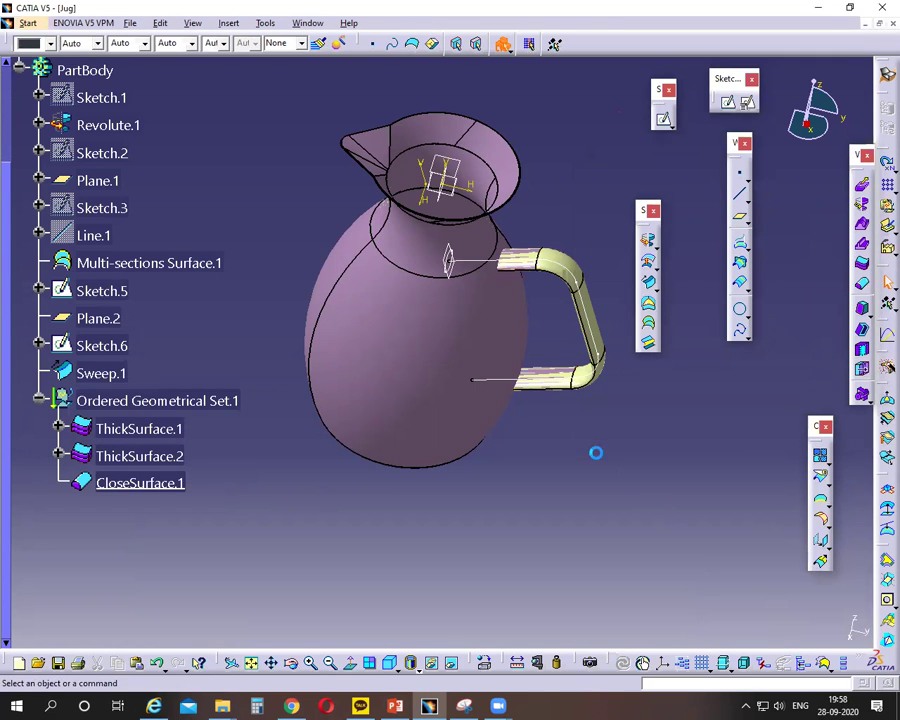
scroll(138, 343, "up", 4)
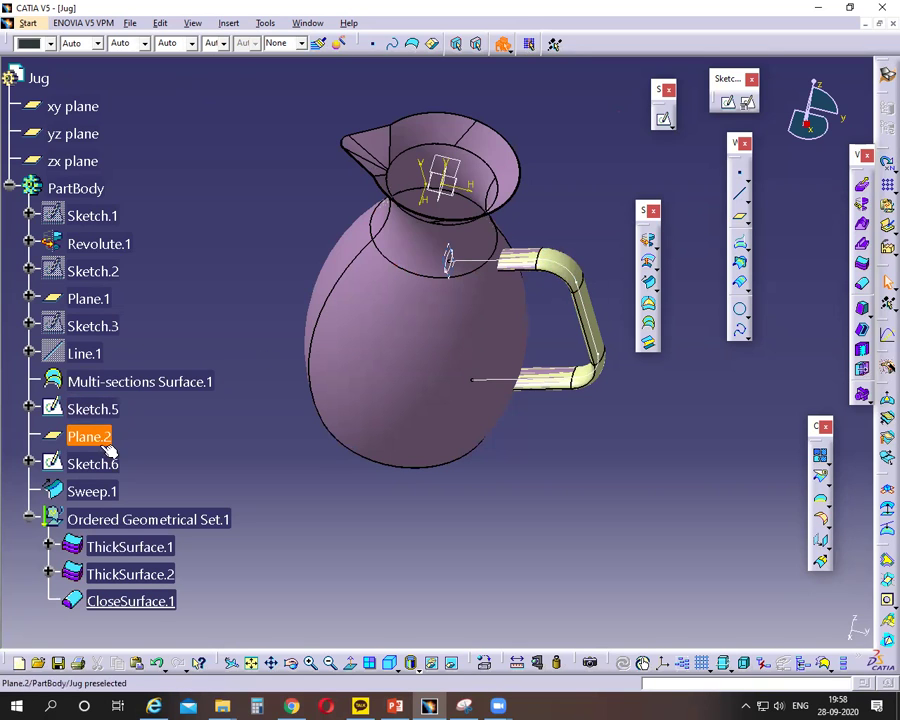
right_click(104, 490)
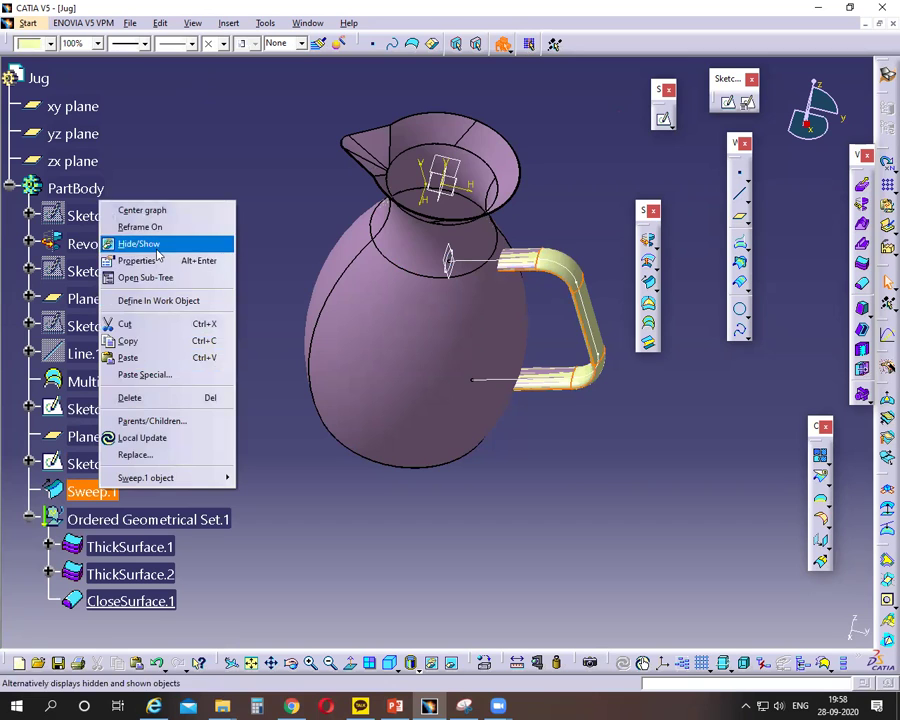
left_click(140, 243)
Hide the thickened body ThickSurface.1 and the thickened spout ThickSurface.2.
middle_click_drag(523, 448, 598, 550)
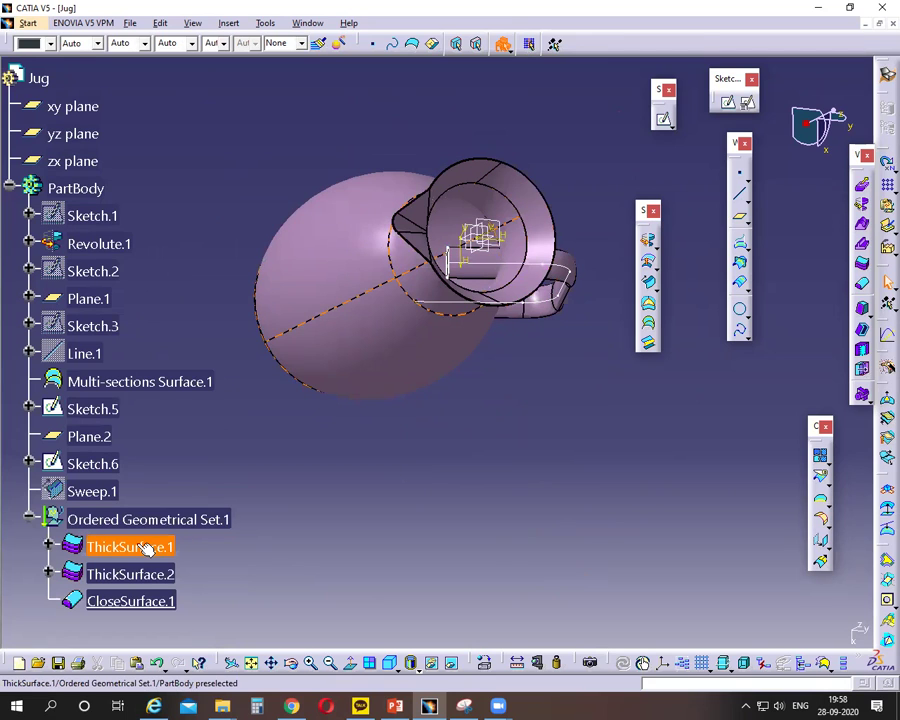
right_click(144, 546)
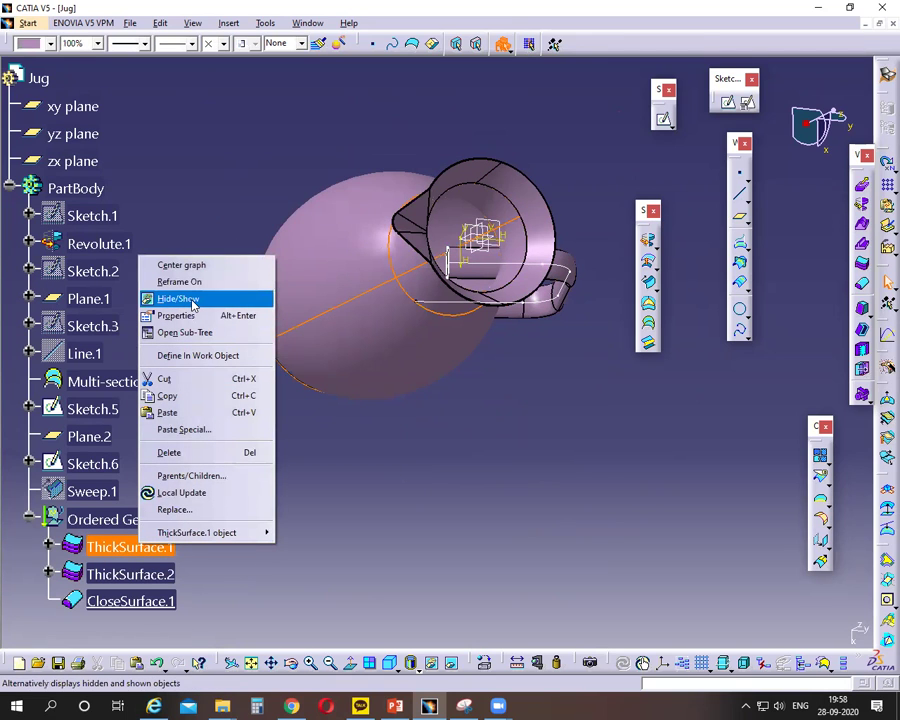
left_click(193, 305)
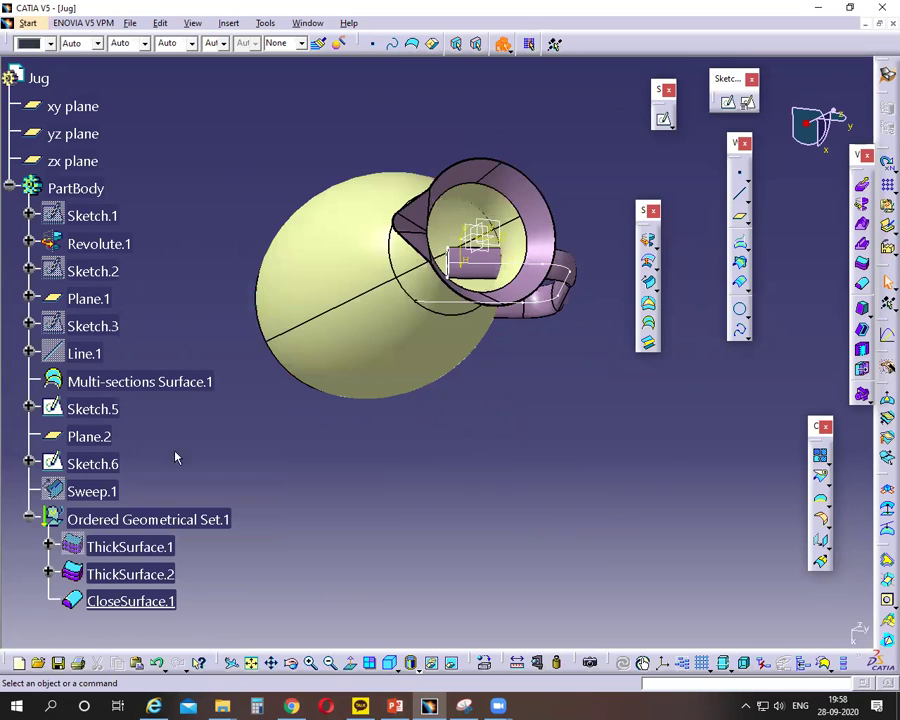
right_click(148, 574)
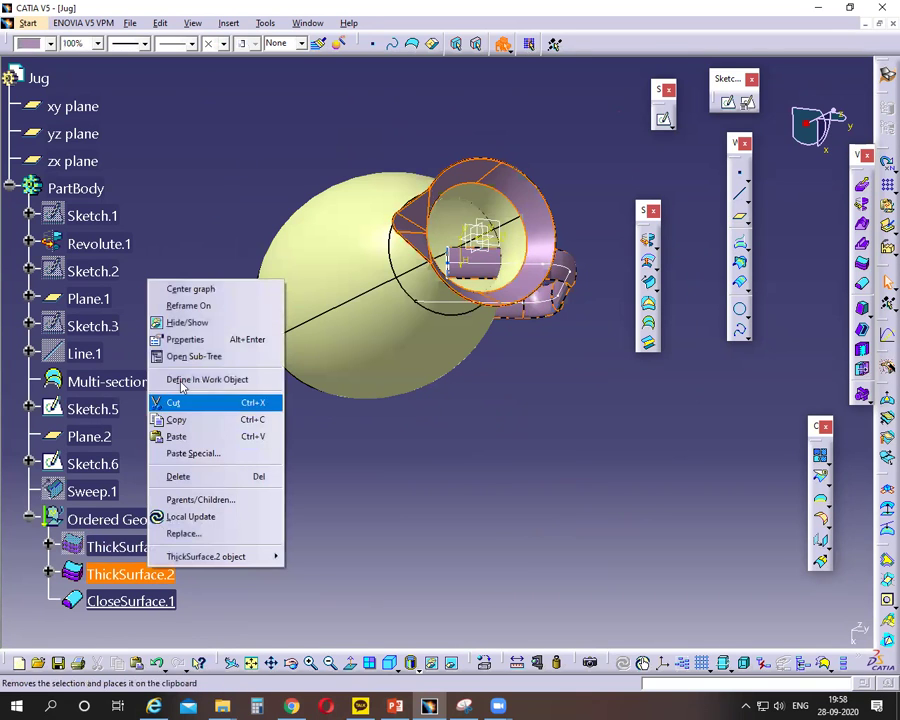
left_click(178, 320)
Split the handle solid CloseSurface.1 with the body surface Revolute.1, keeping the handle portion outside the jug.
middle_click_drag(516, 528, 560, 335)
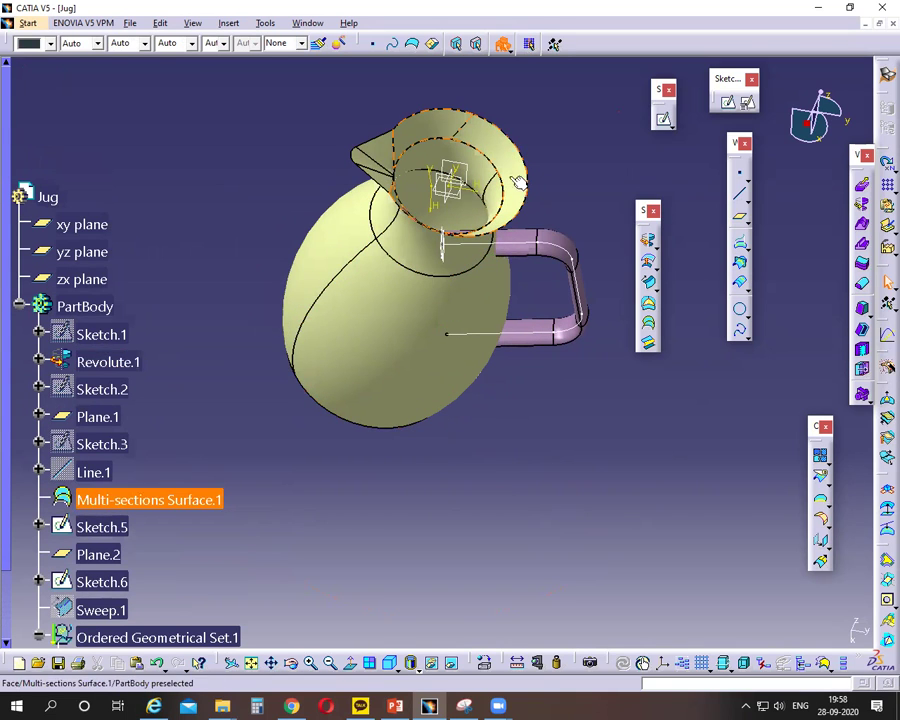
scroll(379, 451, "down", 1)
scroll(379, 451, "down", 2)
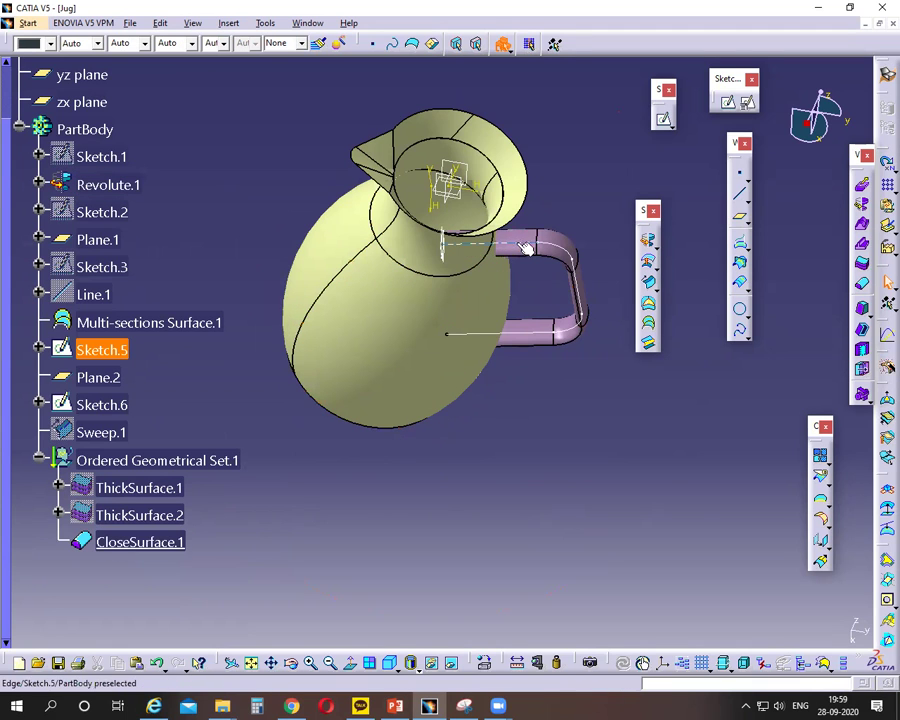
middle_click_drag(568, 176, 472, 285)
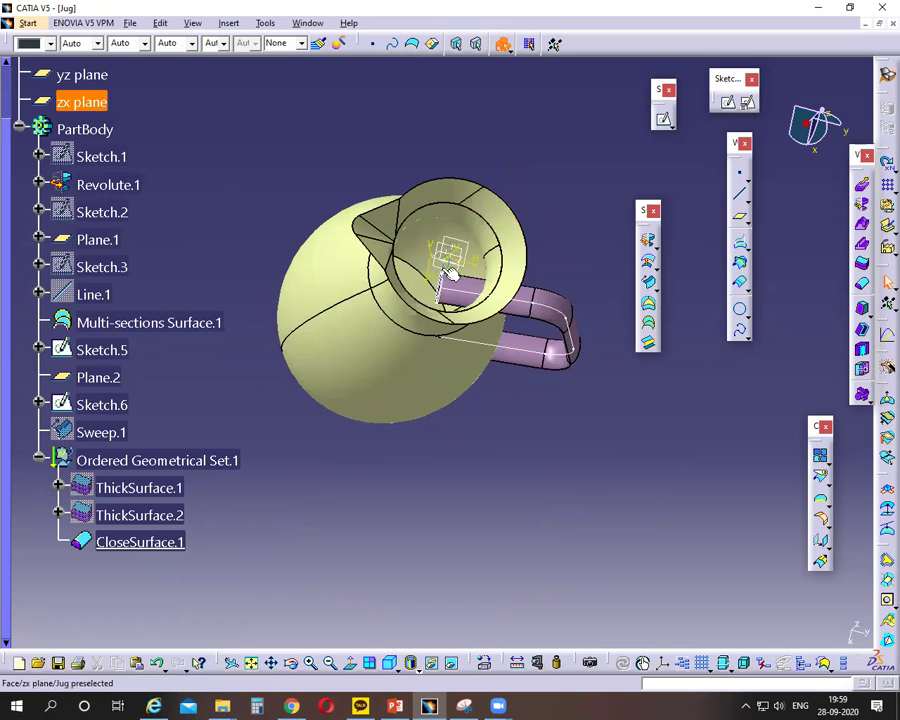
left_click(655, 289)
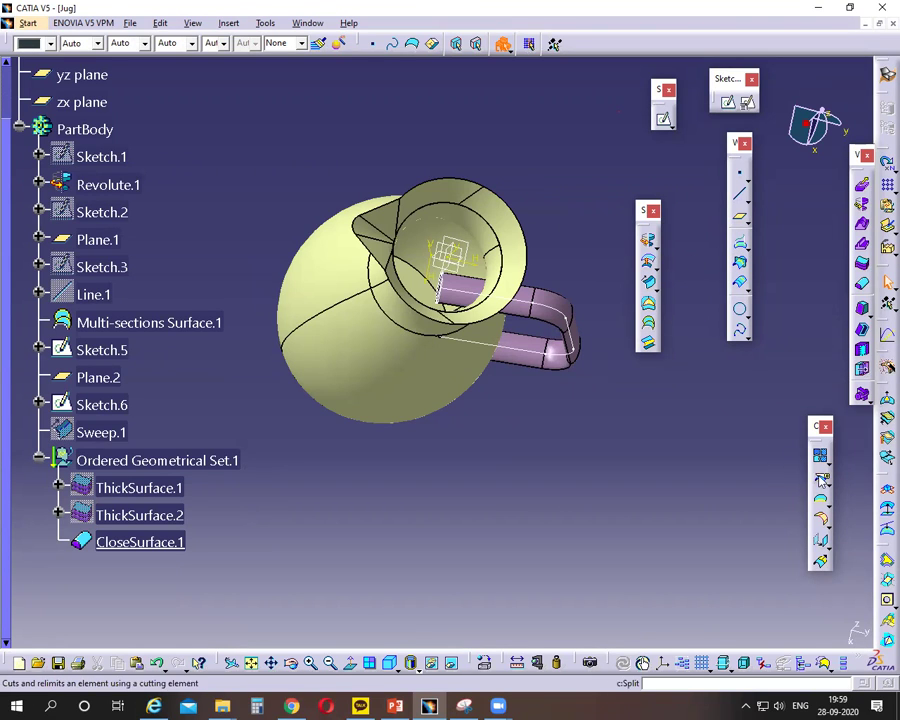
left_click(820, 481)
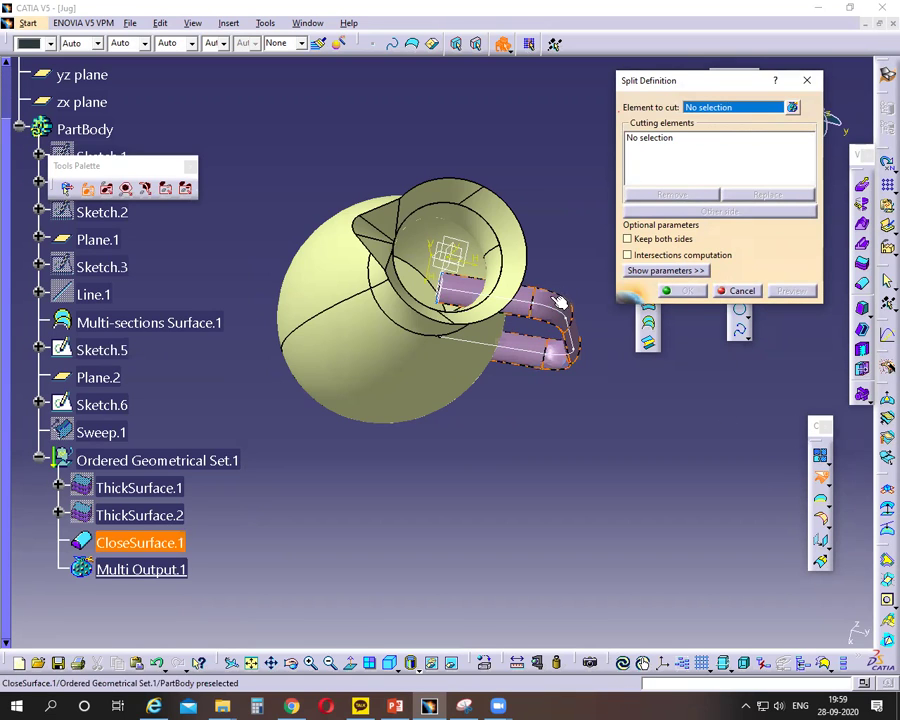
left_click(100, 543)
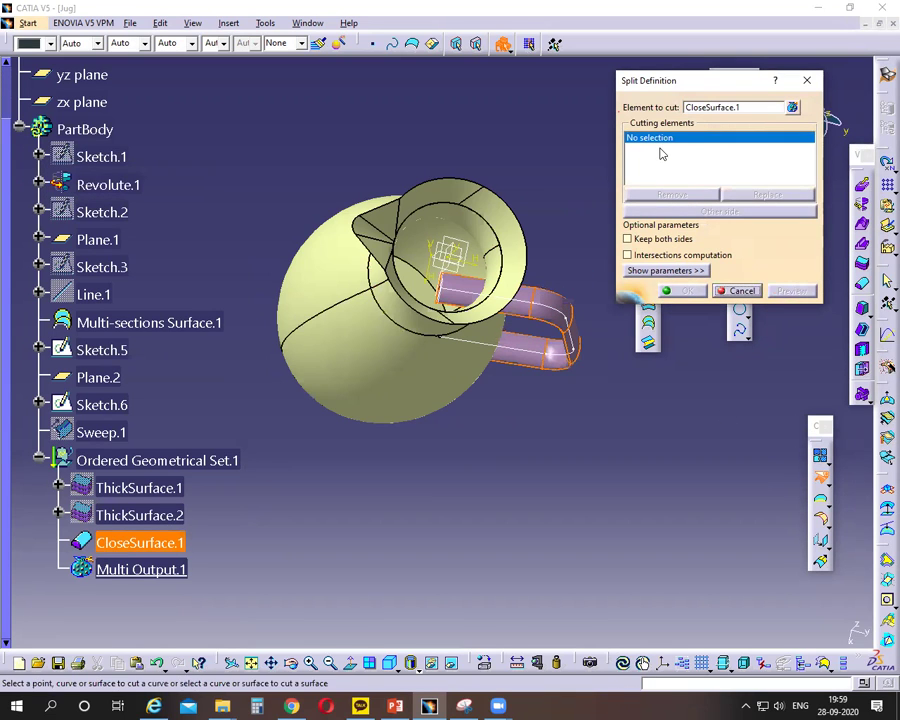
left_click(452, 388)
mouse_move(569, 476)
middle_mouse_down()
mouse_move(479, 307)
mouse_move(538, 358)
middle_mouse_up()
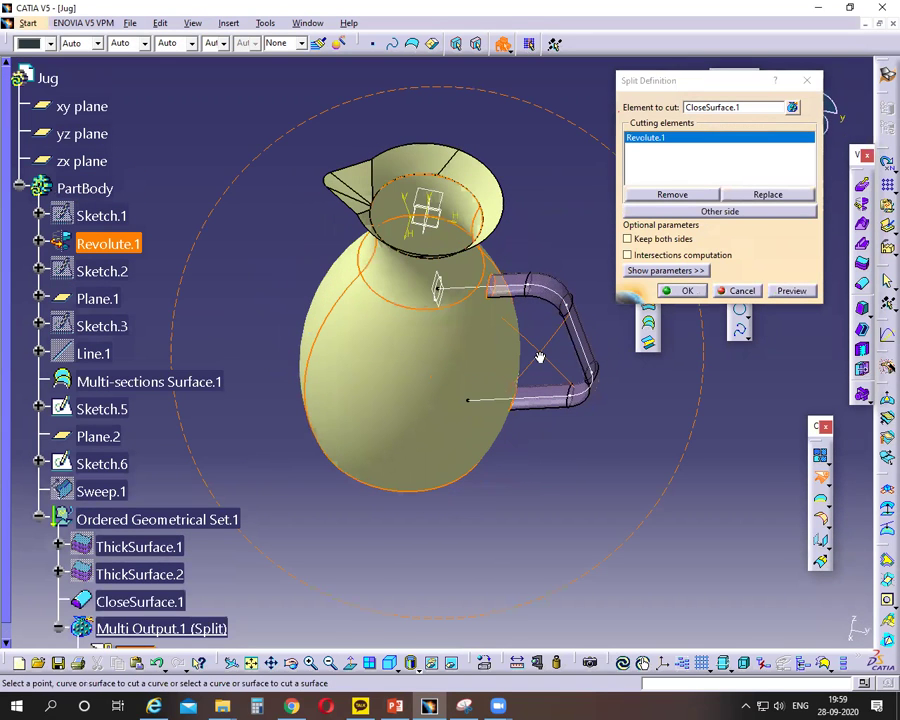
middle_click_drag(569, 296, 514, 257)
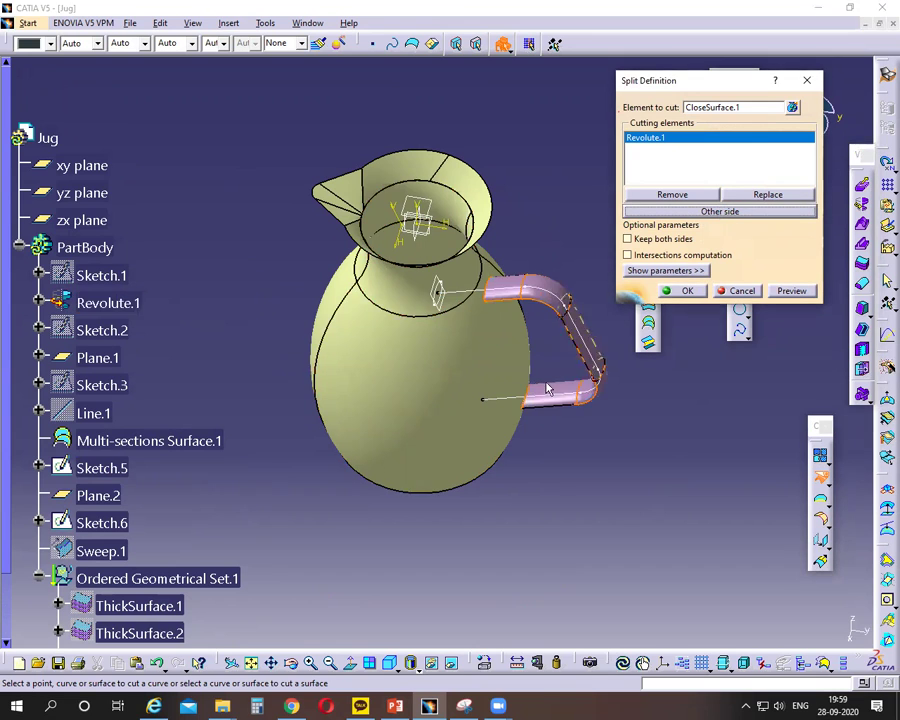
middle_click_drag(590, 520, 573, 573)
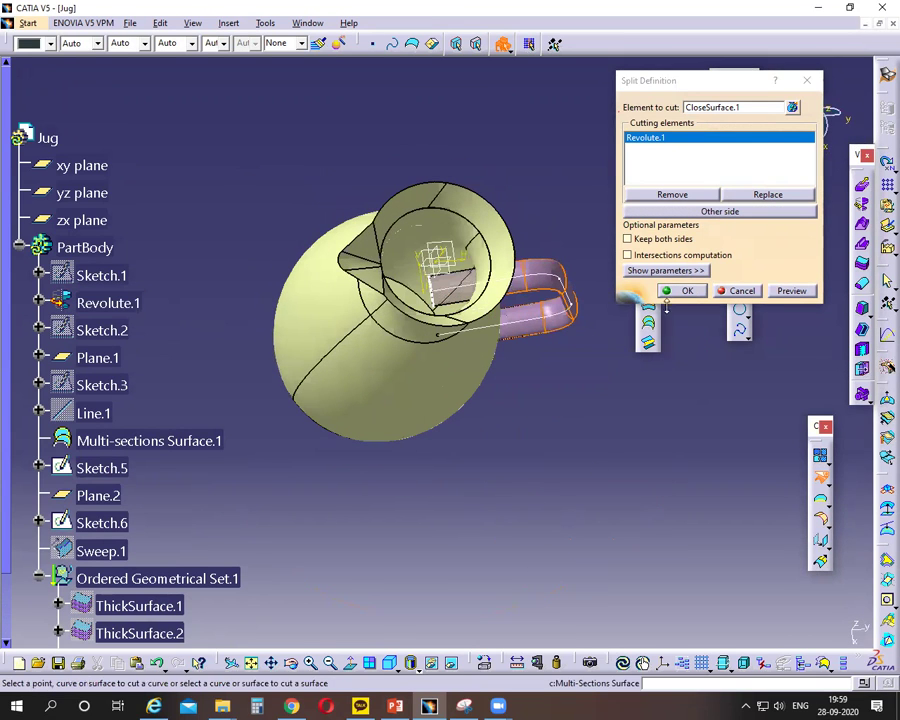
left_click(686, 290)
Hide the body surface Revolute.1 and the spout's Multi-sections Surface.1.
middle_click_drag(556, 394, 416, 357)
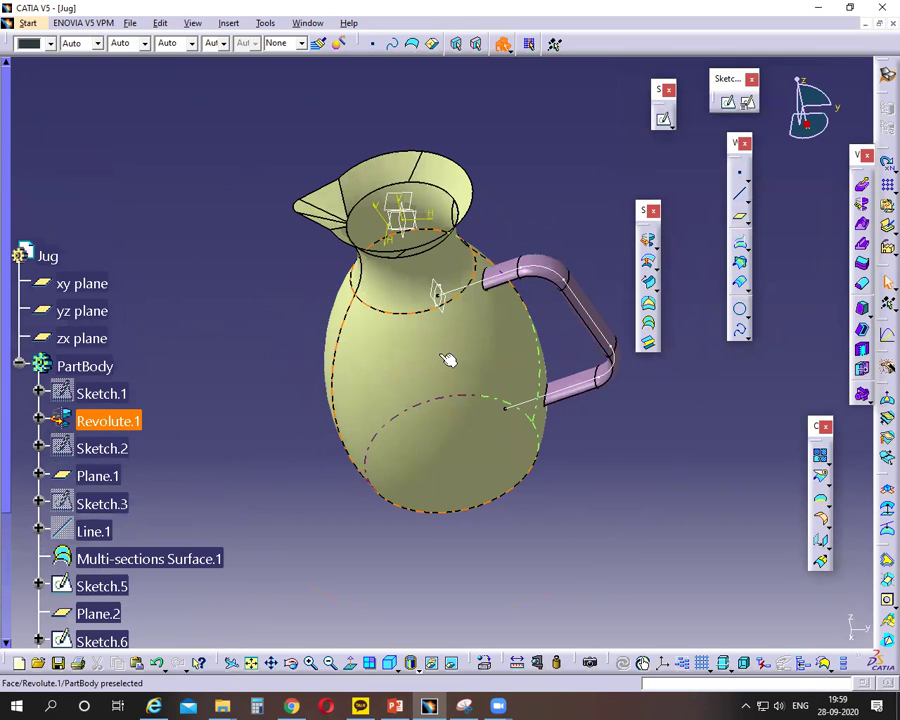
right_click(448, 360)
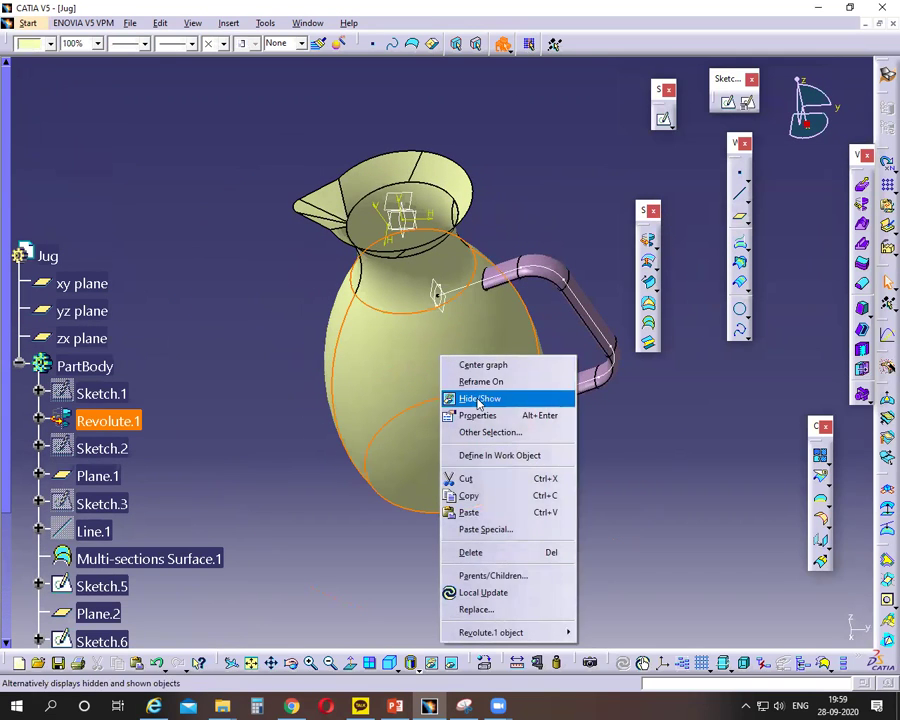
left_click(476, 397)
right_click(458, 185)
left_click(482, 221)
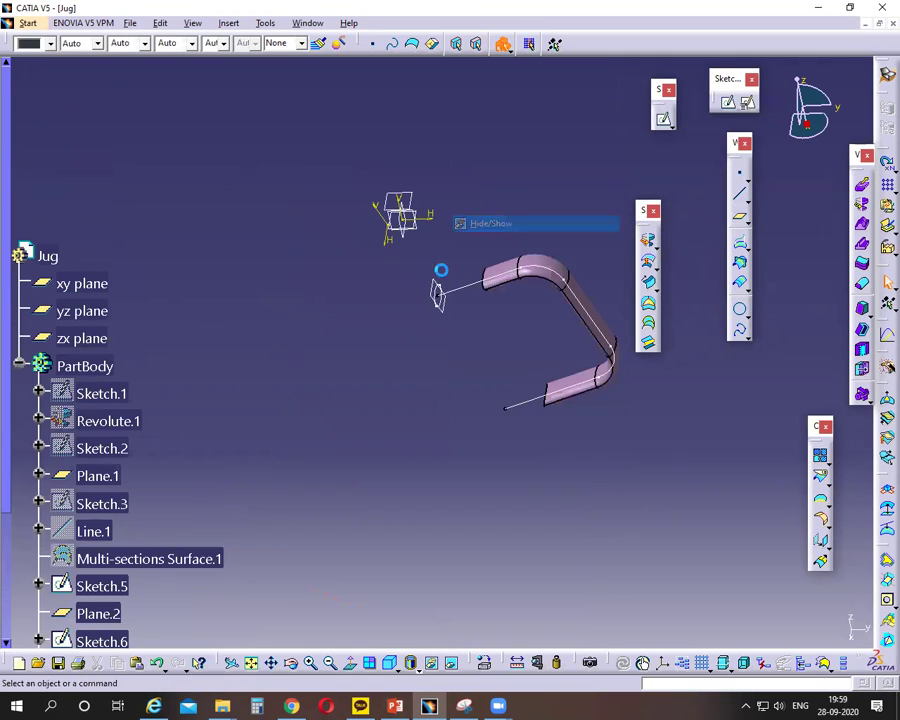
Show the thickened body ThickSurface.1 and the thickened spout ThickSurface.2 again.
scroll(263, 419, "down", 5)
right_click(160, 372)
left_click(200, 417)
right_click(170, 396)
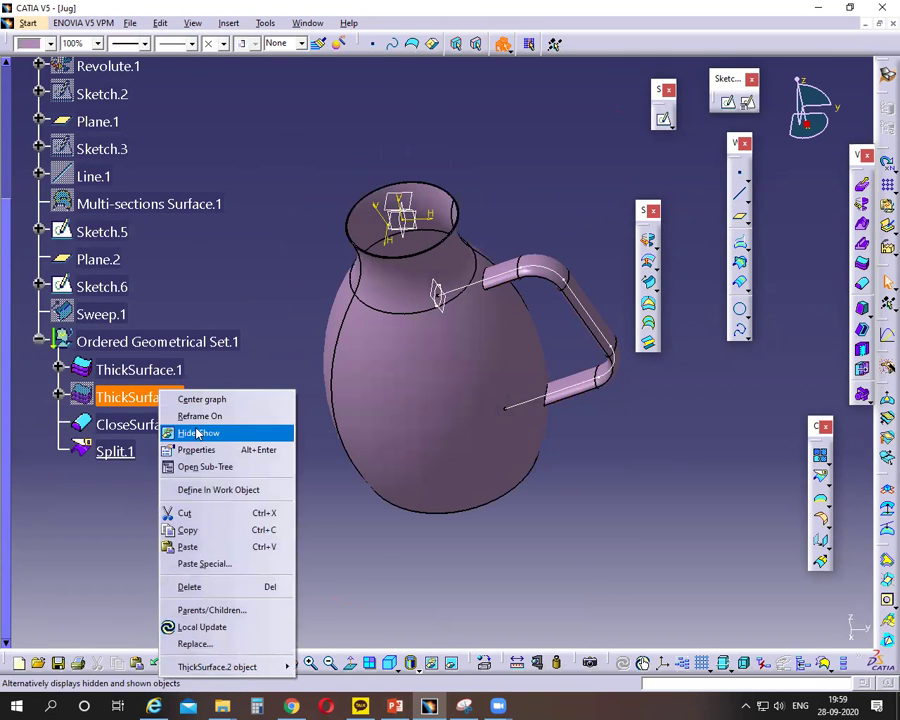
left_click(199, 432)
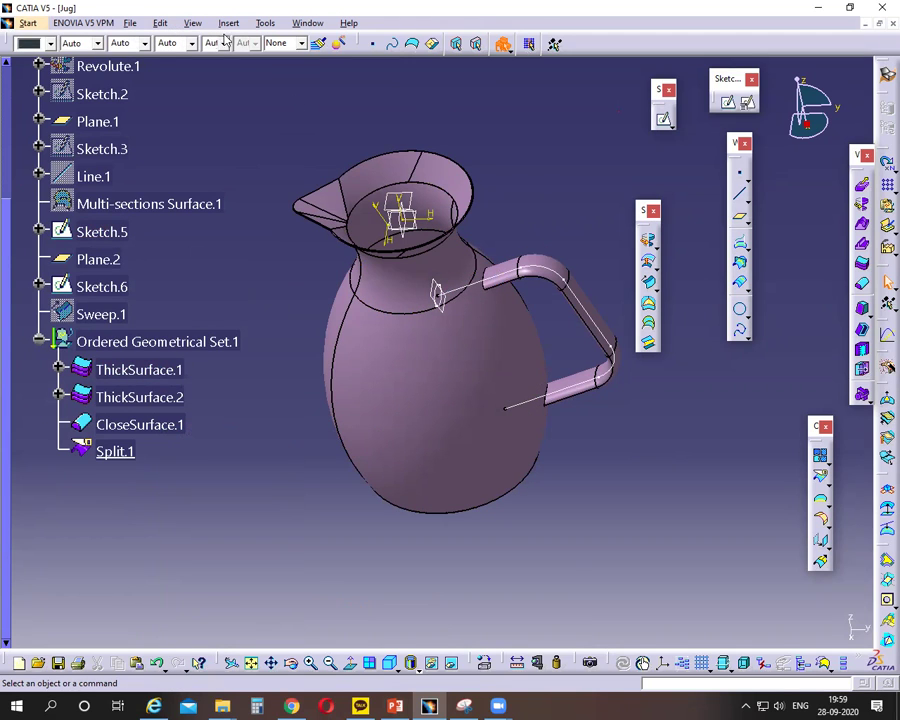
Hide all sketches and all planes of the jug part.
left_click(264, 23)
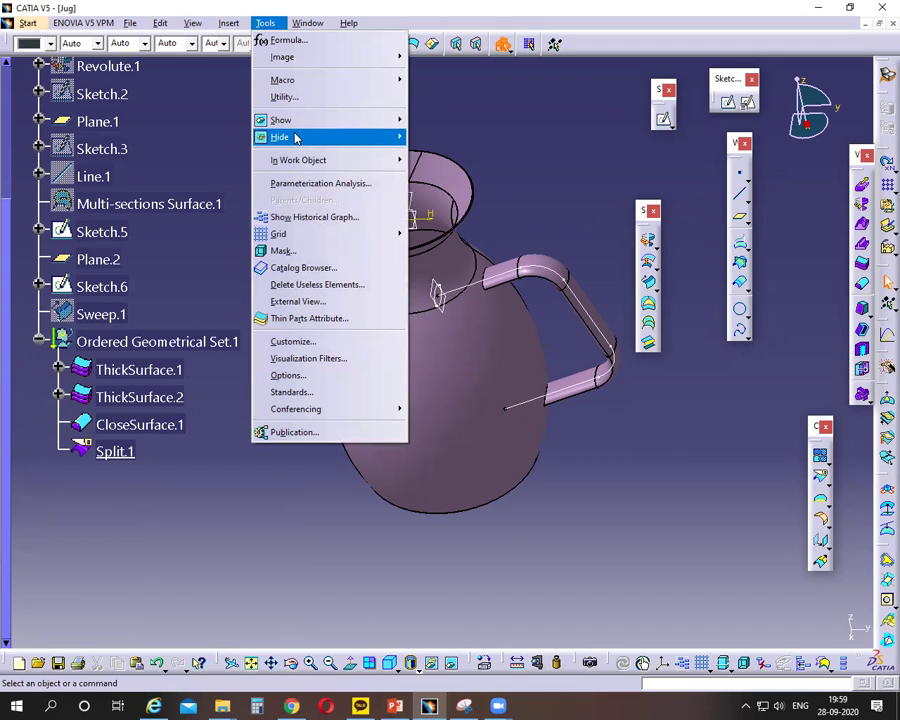
mouse_move(351, 137)
left_click(452, 187)
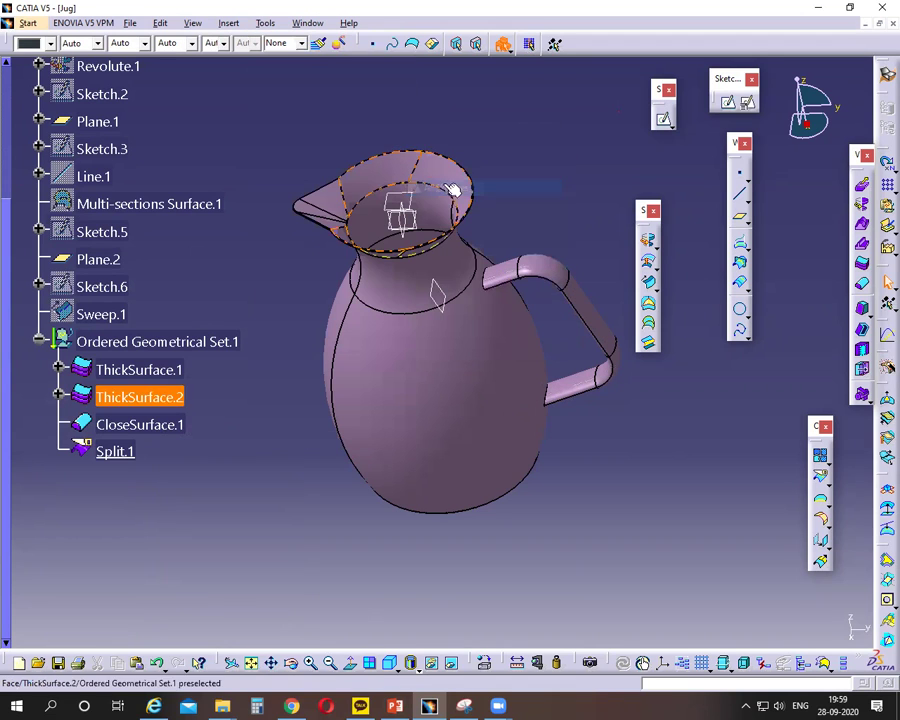
left_click(264, 23)
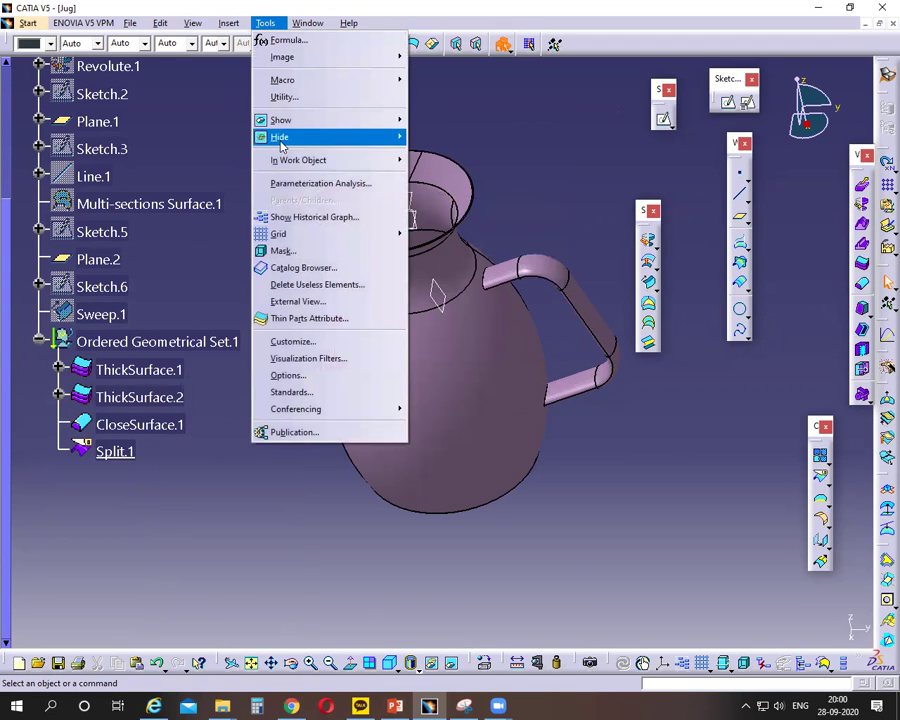
mouse_move(300, 137)
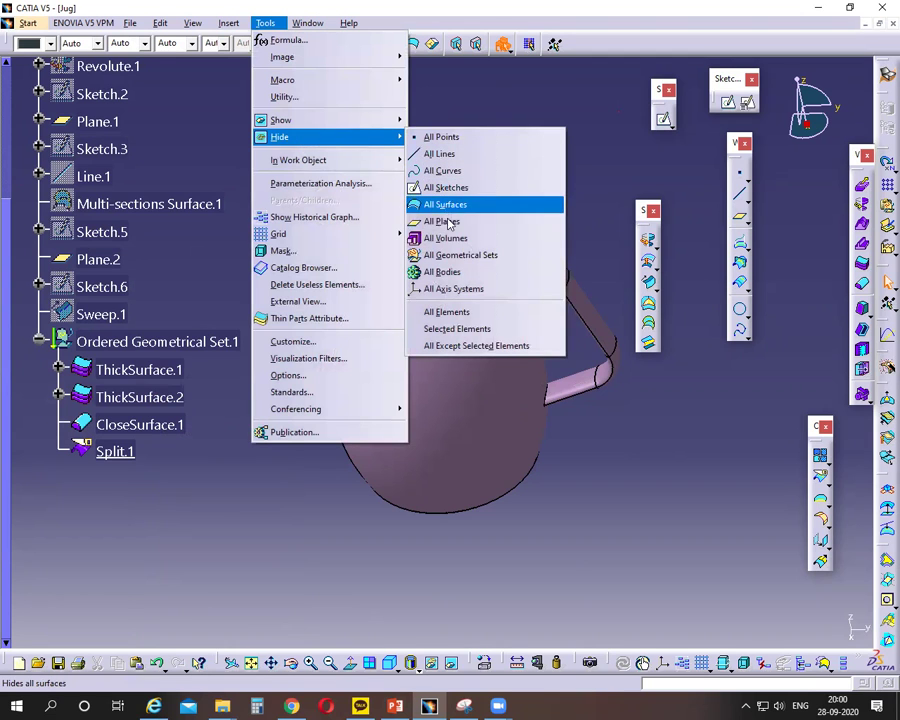
left_click(440, 221)
Examine the jug's base edge, check its corner on the PowerPoint drawing slide and return to CATIA.
middle_click_drag(458, 549, 366, 313)
scroll(330, 420, "up", 2)
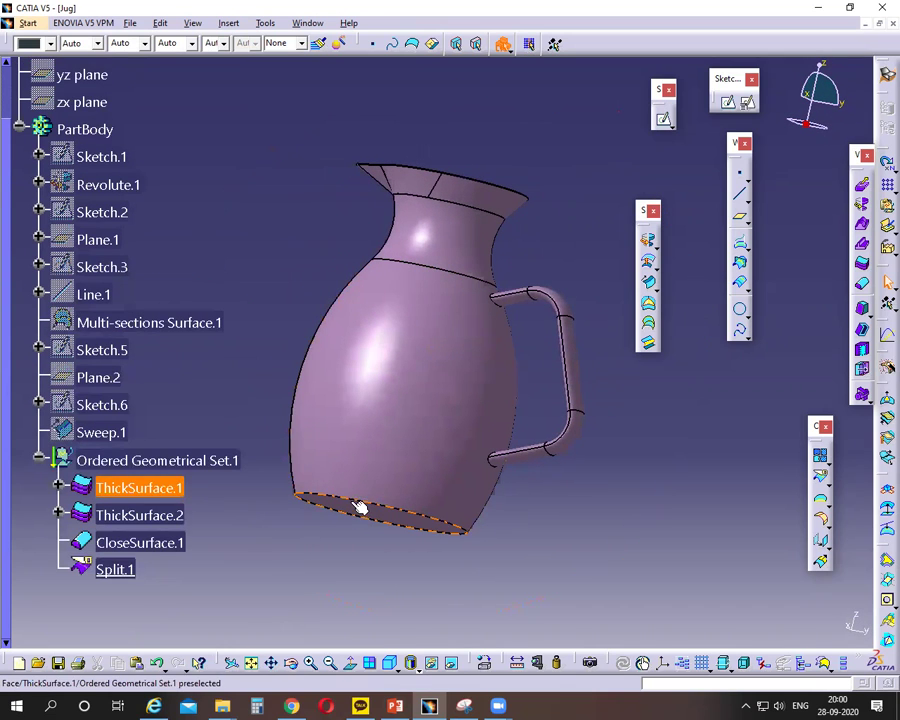
left_click(395, 706)
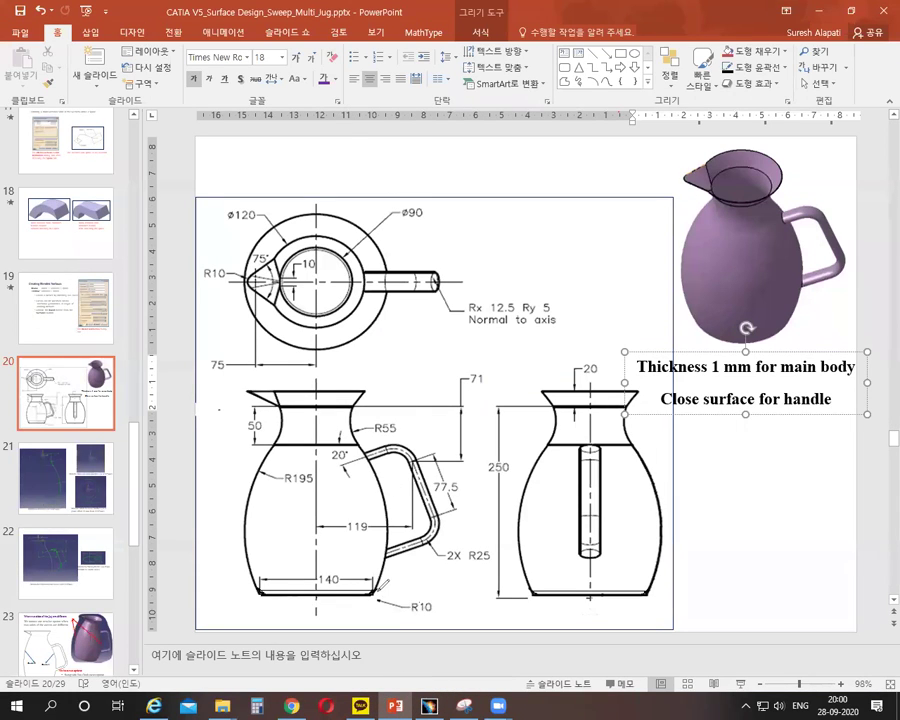
left_click_drag(361, 592, 374, 590)
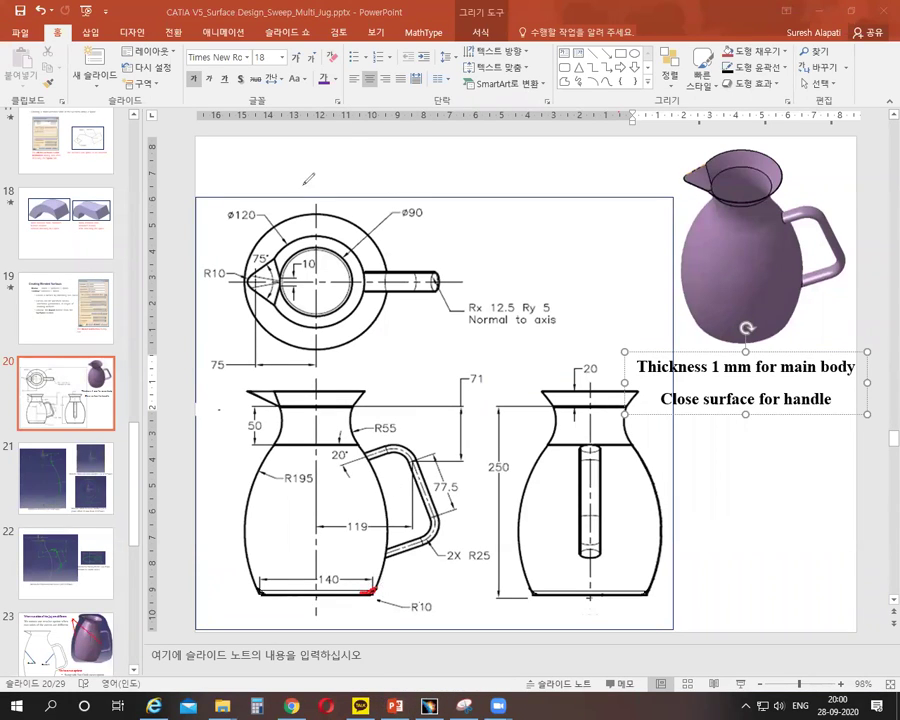
key("alt+Tab")
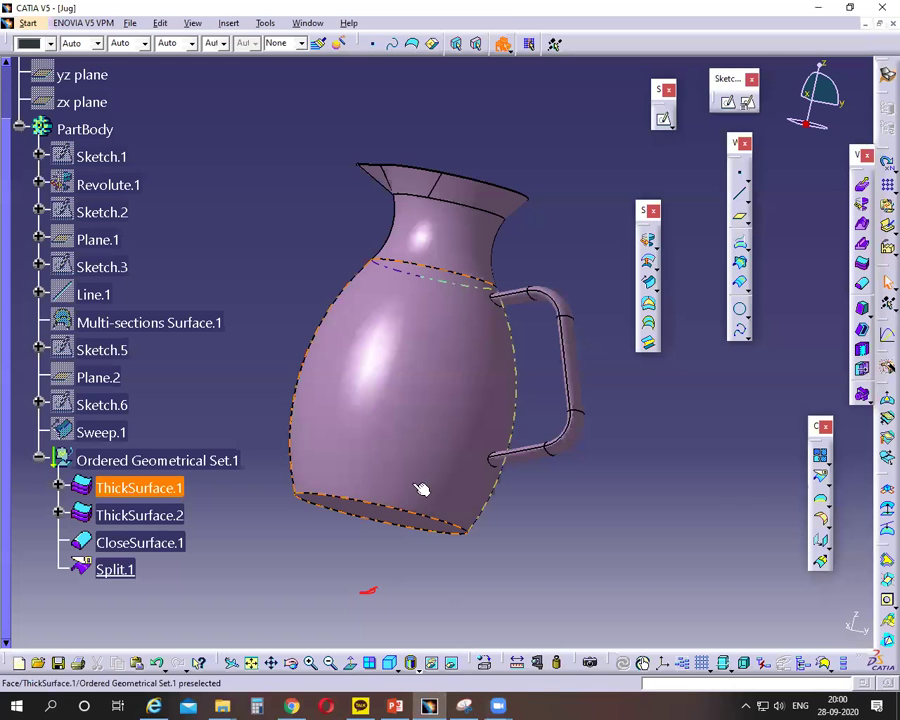
Delete the thickened spout ThickSurface.2 and the thickened body ThickSurface.1.
left_click(149, 519)
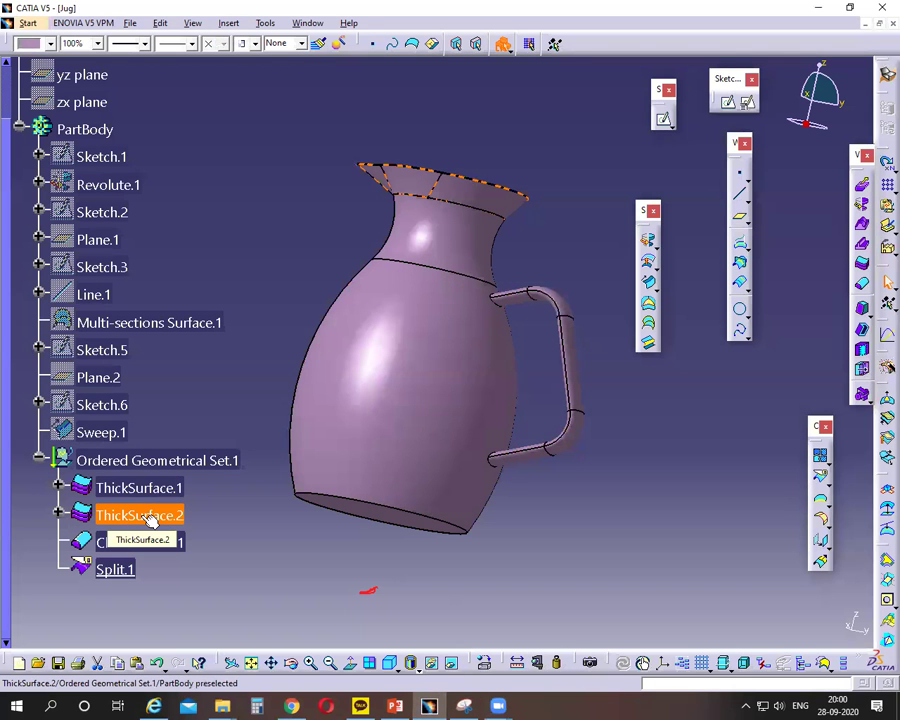
key("Delete")
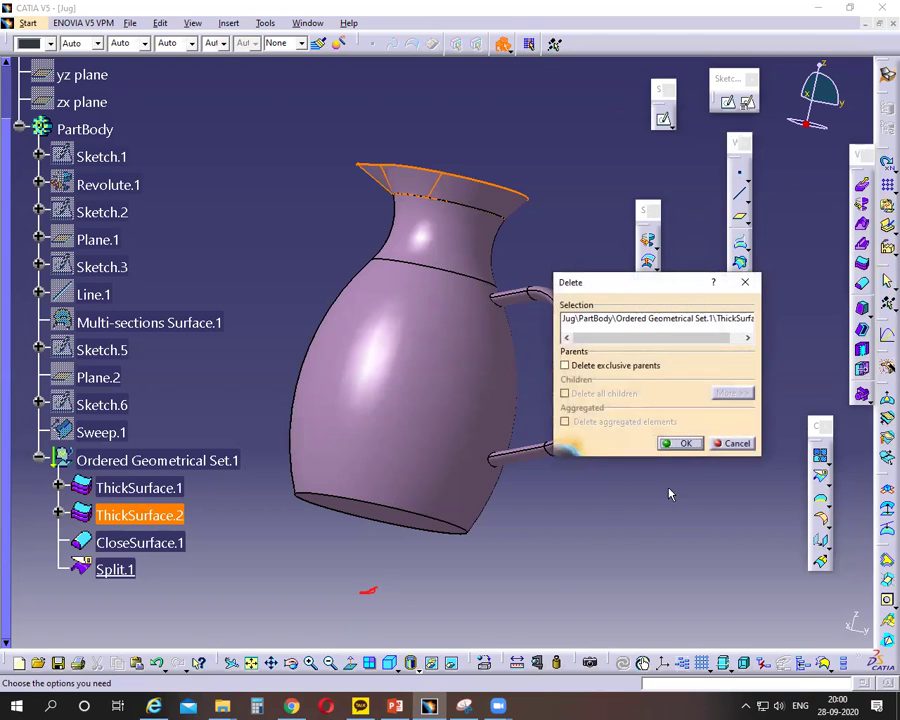
left_click(679, 440)
left_click(166, 485)
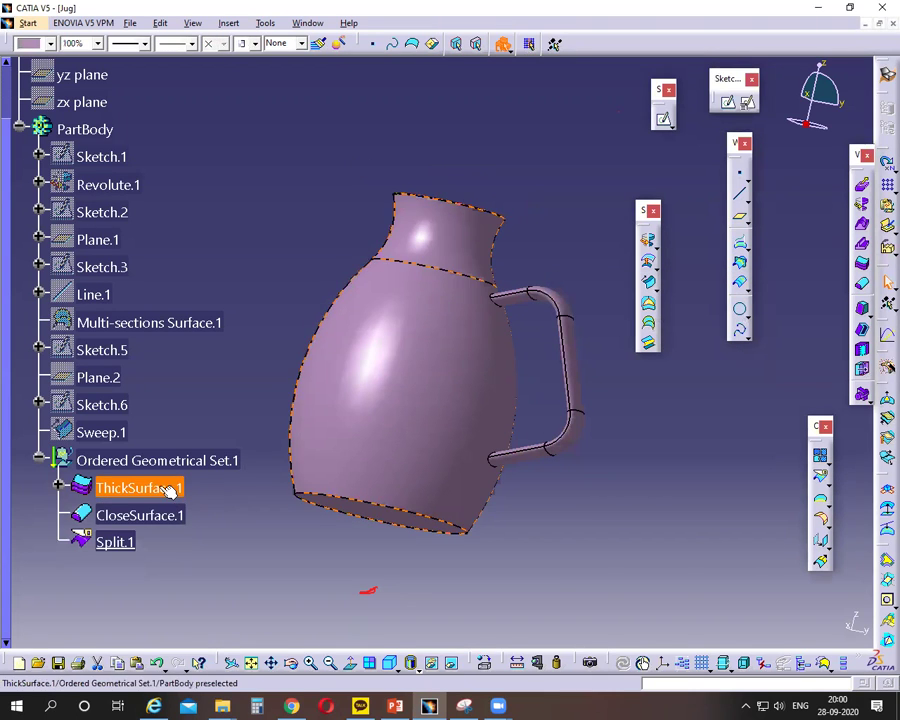
key("Delete")
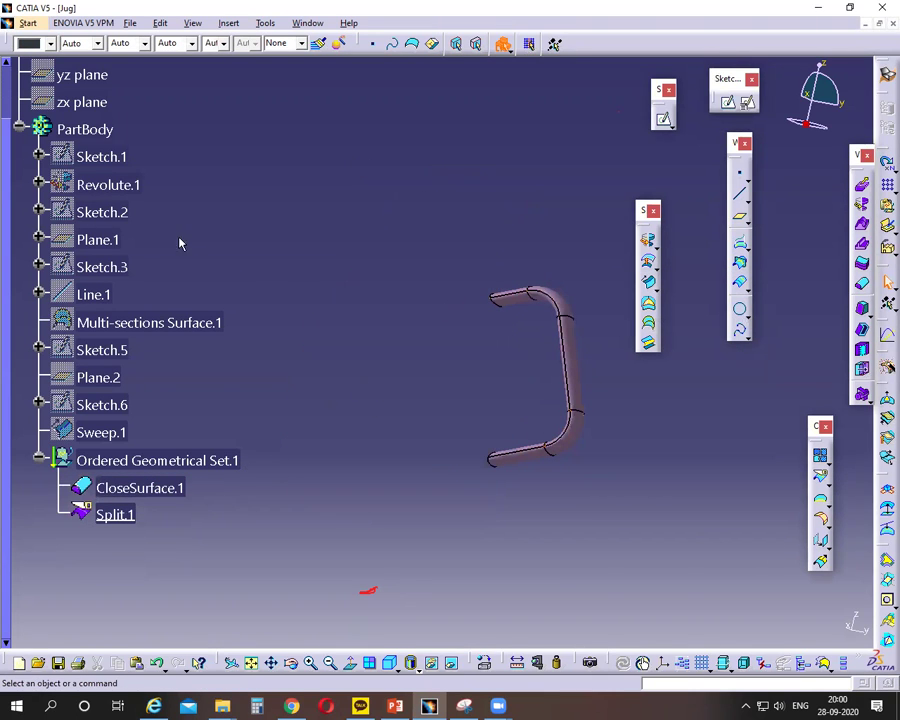
Show the body surface Revolute.1 and the spout's Multi-sections Surface.1 again.
right_click(118, 186)
left_click(156, 232)
left_click(120, 322)
right_click(120, 322)
left_click(160, 366)
left_click(303, 547)
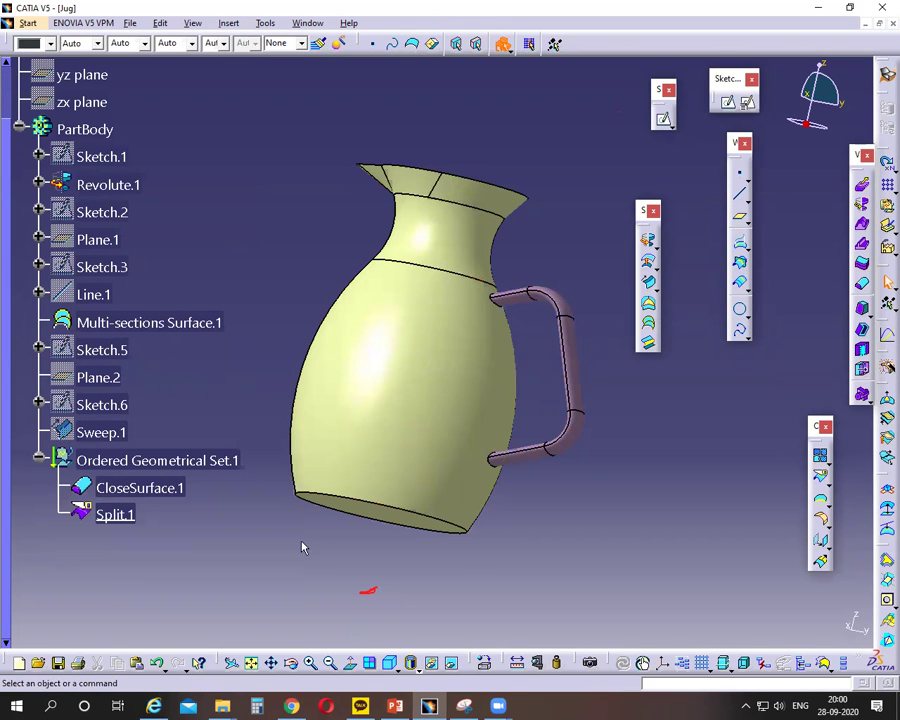
Round the bottom edge of the body surface Revolute.1 with a 10 mm edge fillet, as specified on the drawing slide.
left_click(400, 514)
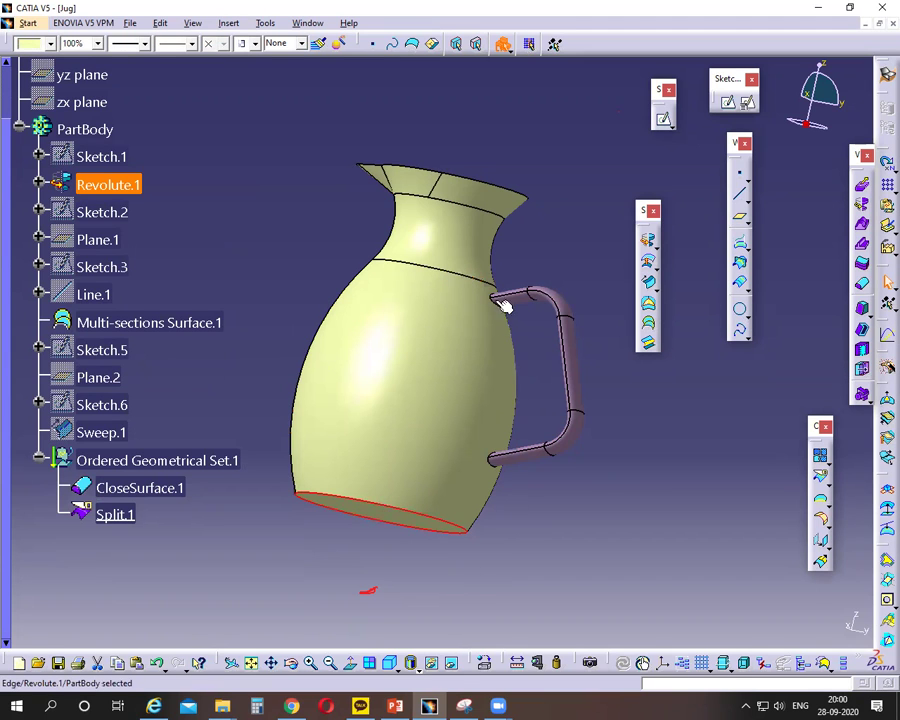
key("alt+Tab")
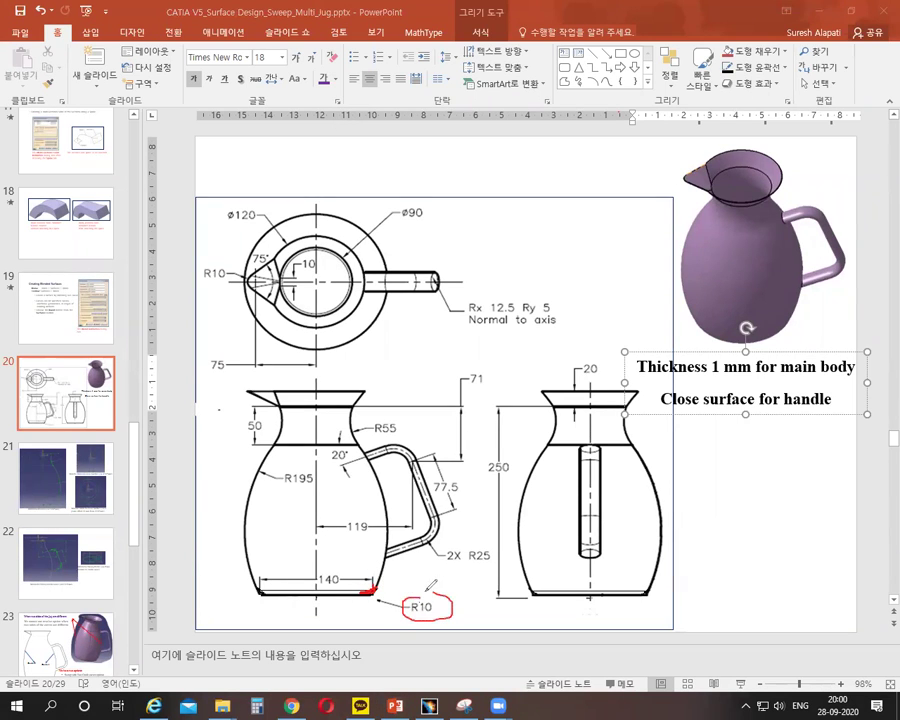
key("alt+Tab")
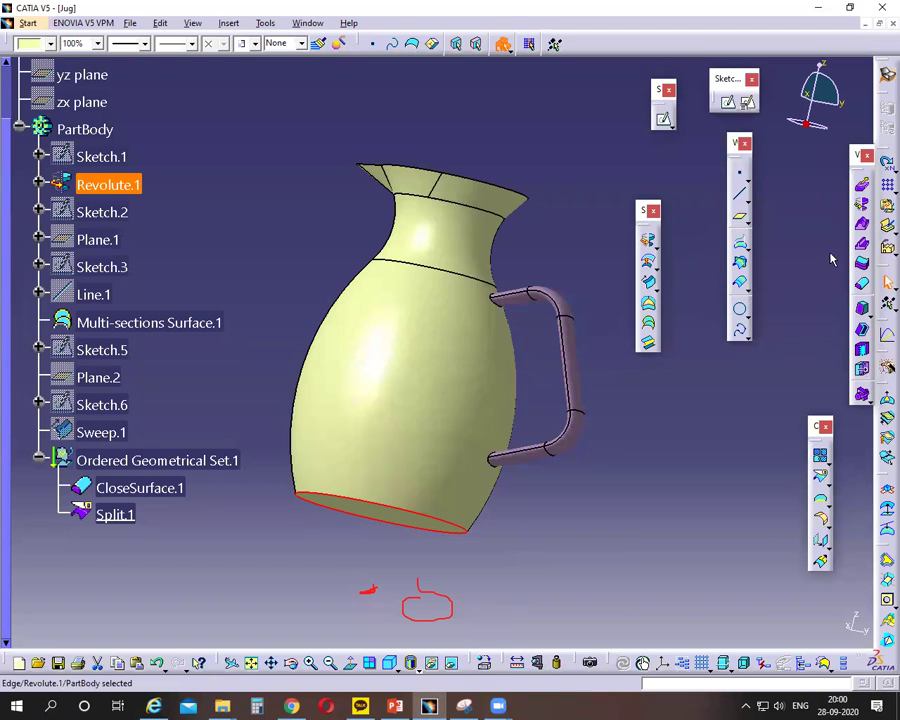
left_click(822, 521)
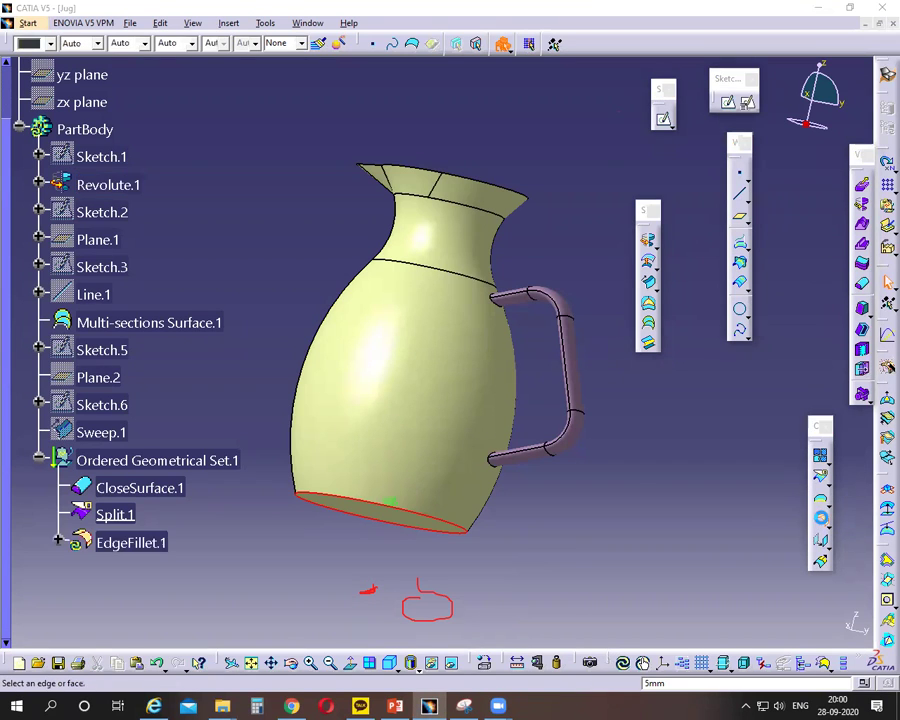
left_click(805, 529)
left_click(824, 524)
left_click(767, 535)
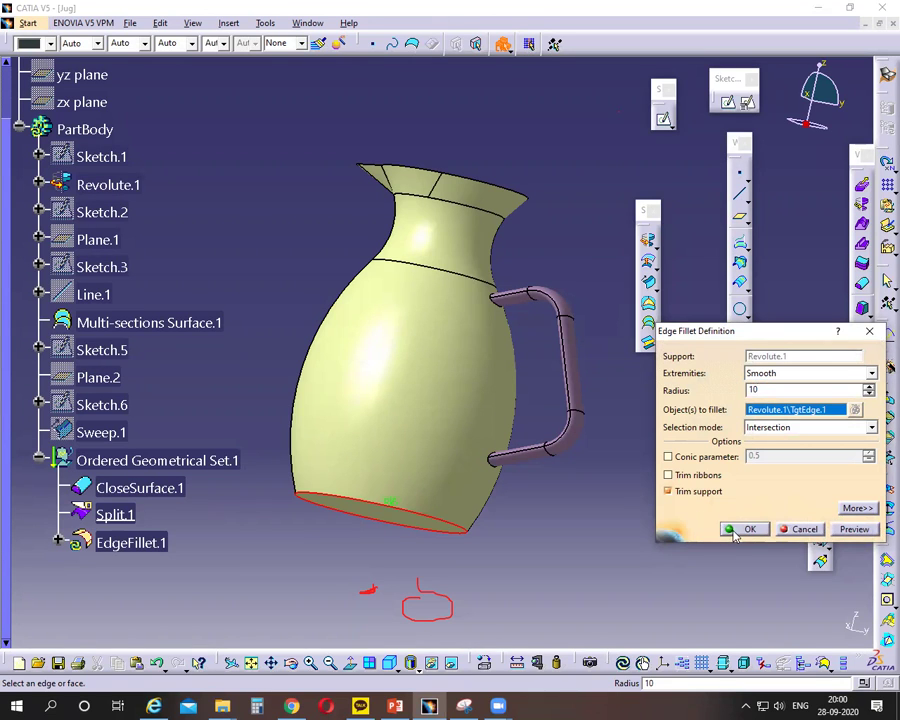
left_click(737, 533)
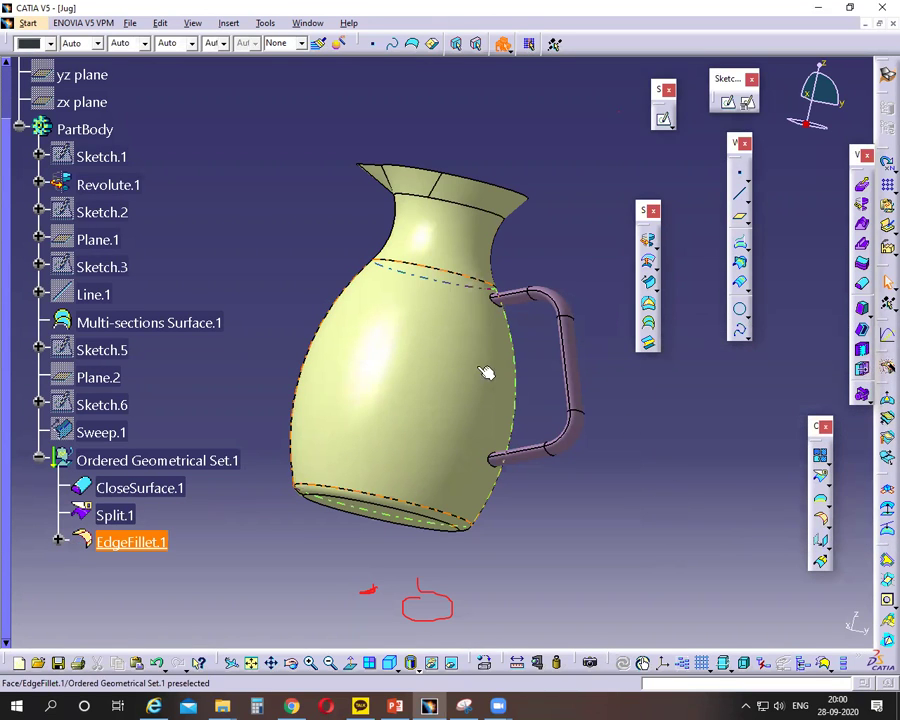
Thicken the filleted body surface EdgeFillet.1 with first and second offsets of 0.5 mm.
left_click(862, 264)
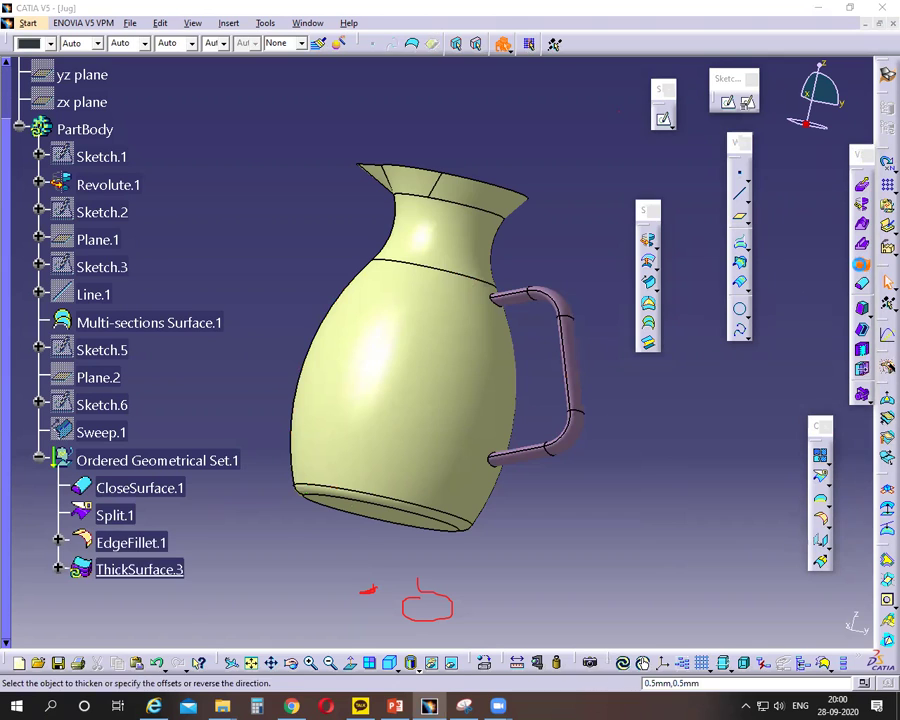
left_click(453, 354)
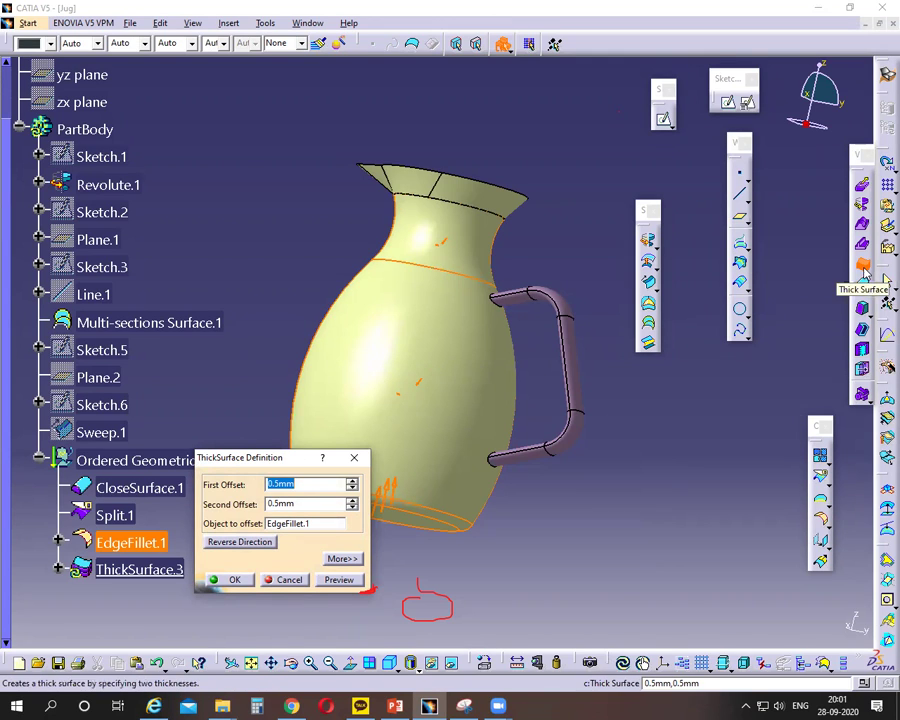
left_click(231, 580)
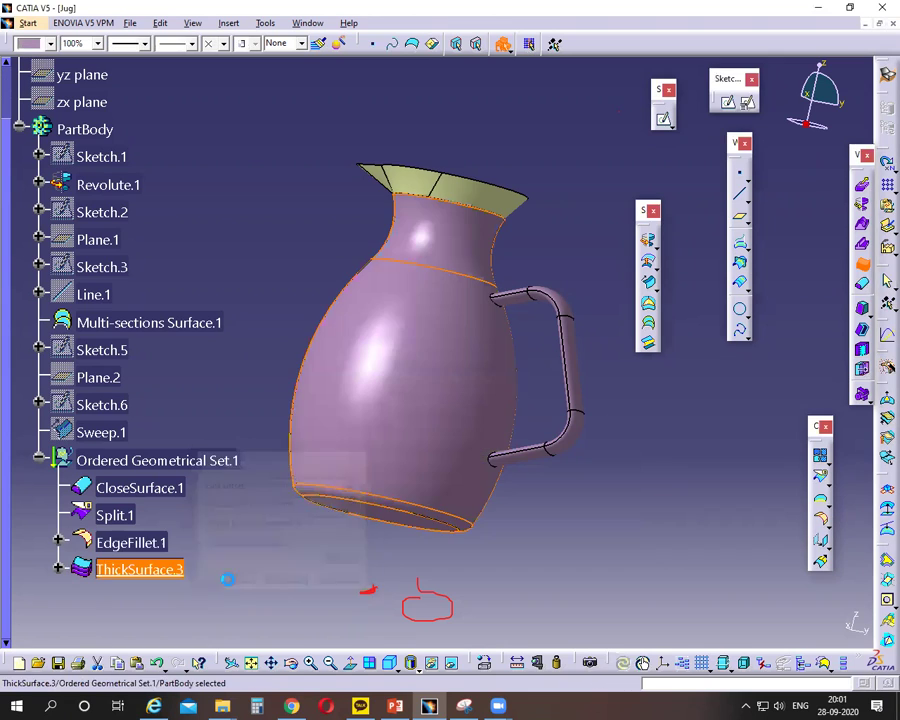
Thicken the spout's Multi-sections Surface.1 with first and second offsets of 0.5 mm.
left_click(468, 190)
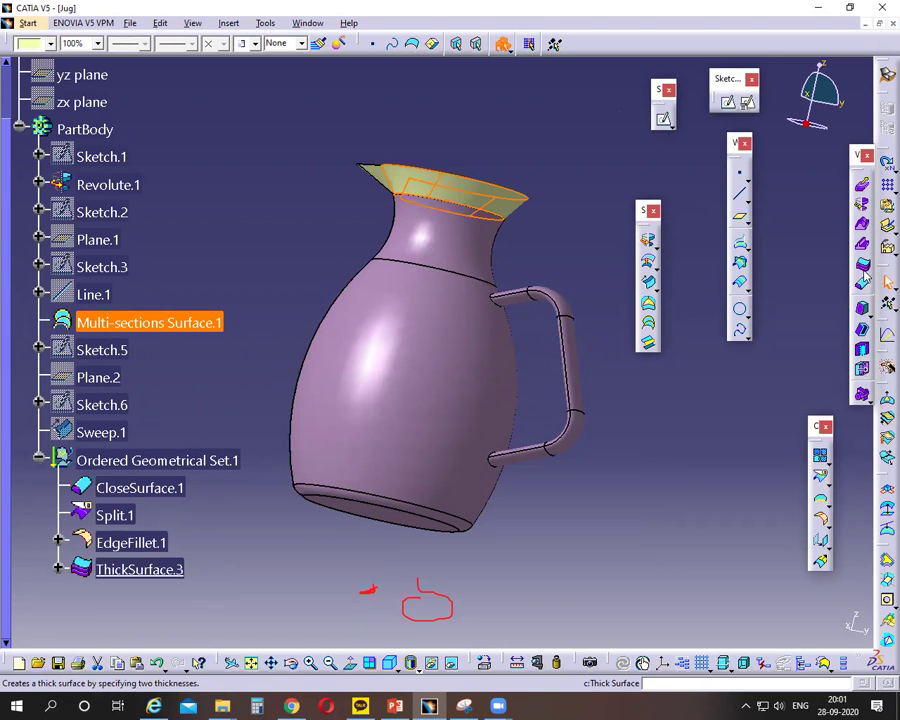
left_click(866, 273)
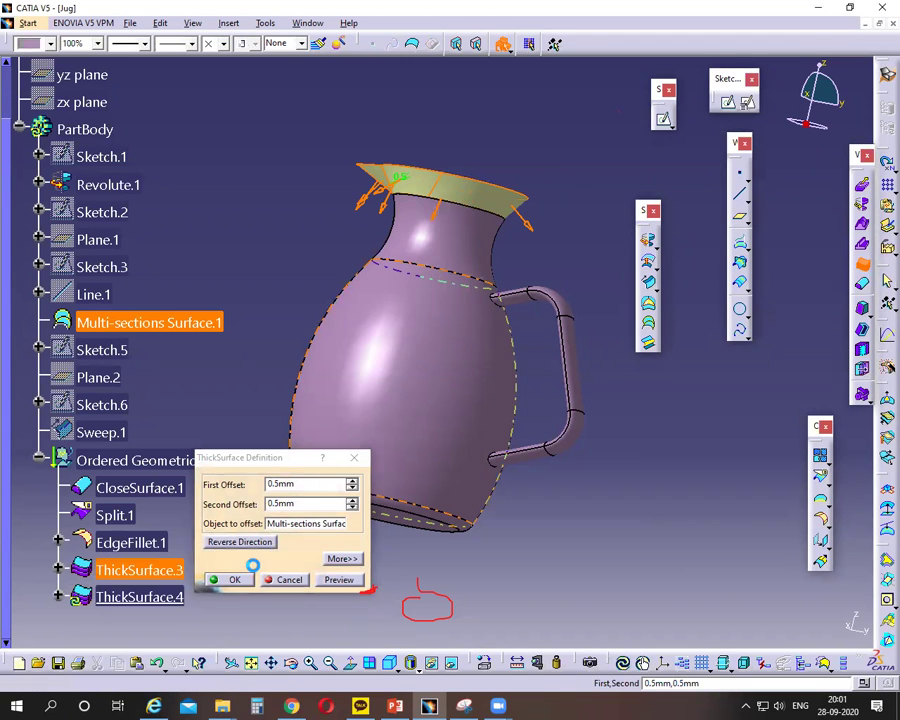
left_click(232, 579)
left_click(270, 317)
Hide the spout's Multi-sections Surface.1, the body surface Revolute.1 and the filleted surface EdgeFillet.1.
middle_click_drag(504, 151, 458, 206)
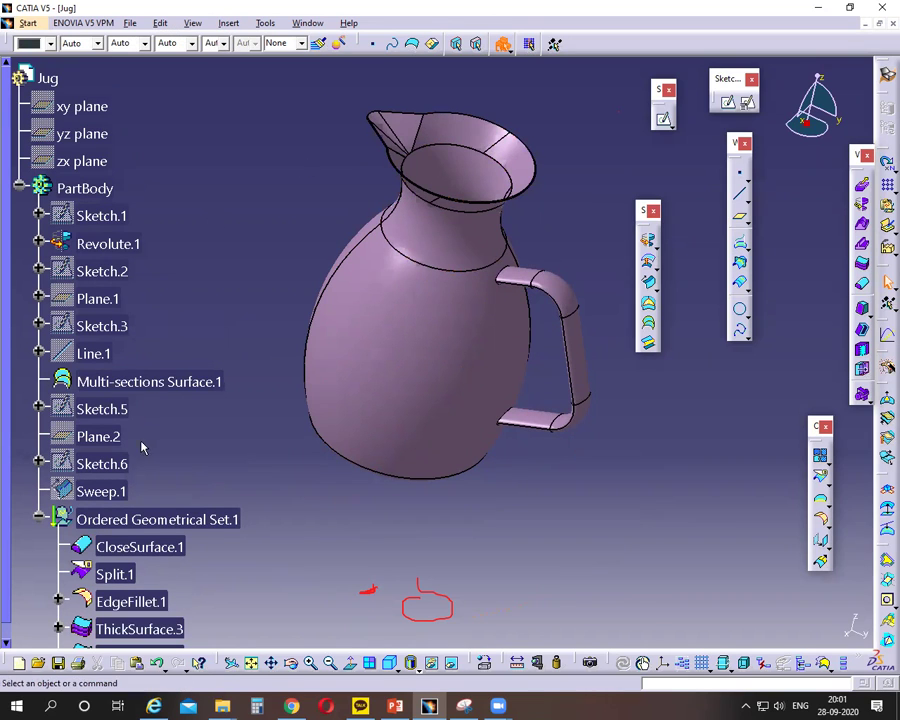
scroll(150, 352, "down", 2)
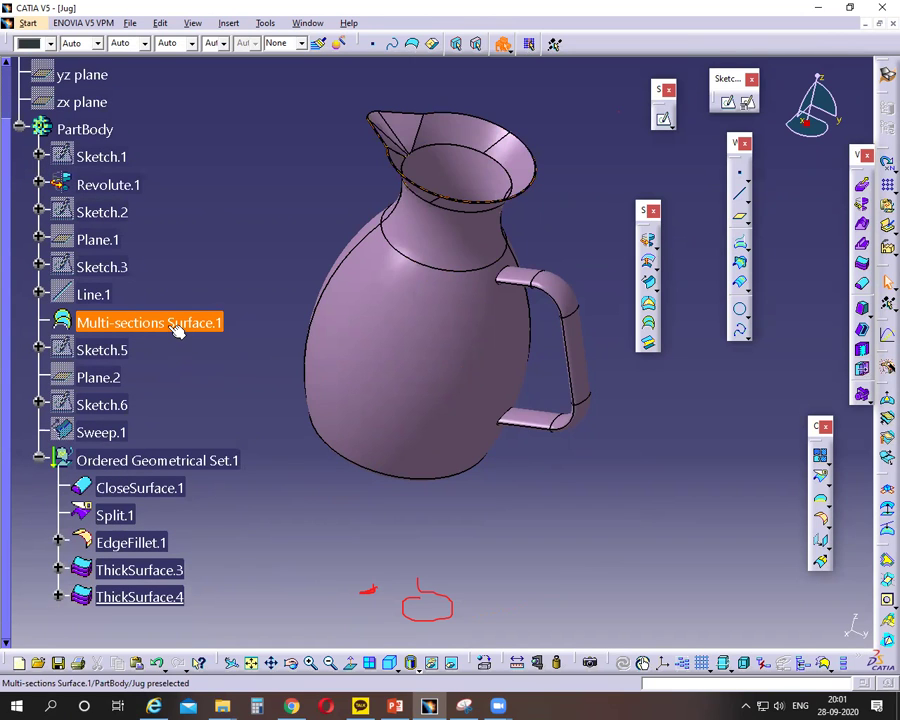
right_click(174, 327)
left_click(208, 372)
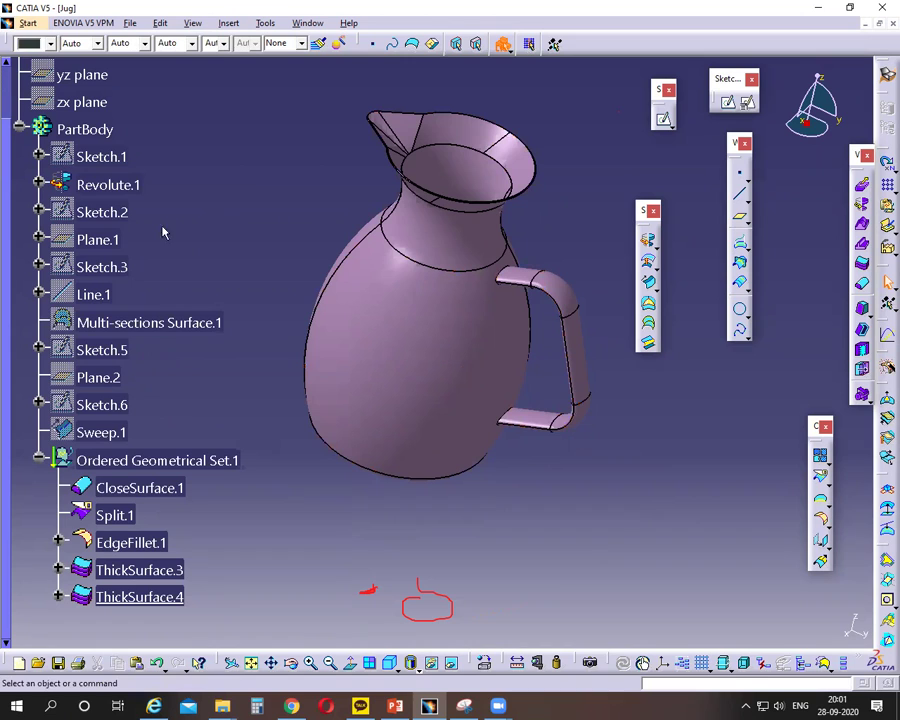
right_click(120, 184)
left_click(155, 229)
middle_click_drag(549, 518, 543, 591)
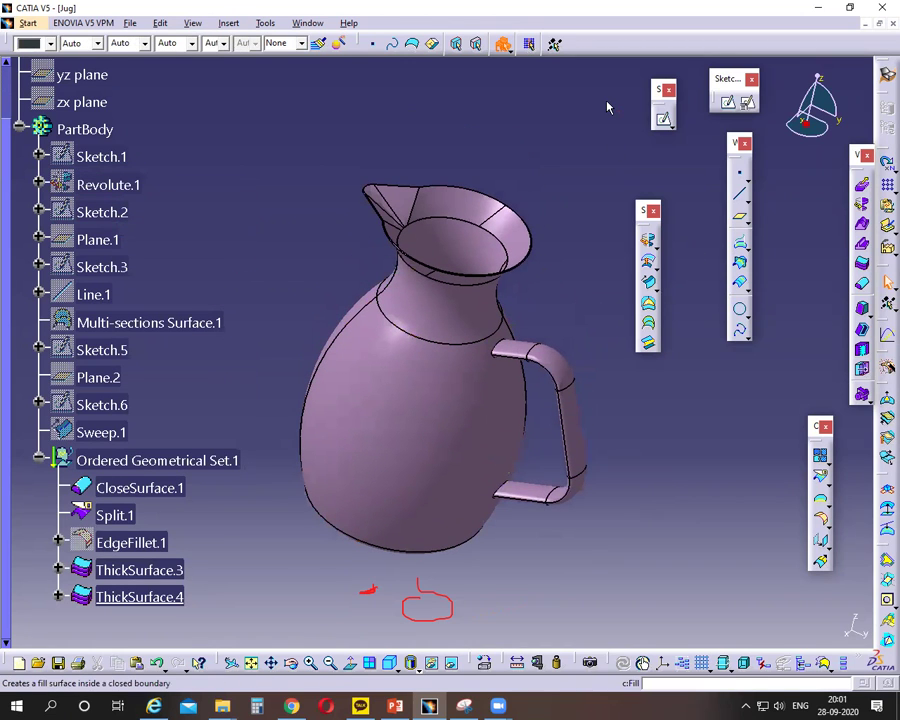